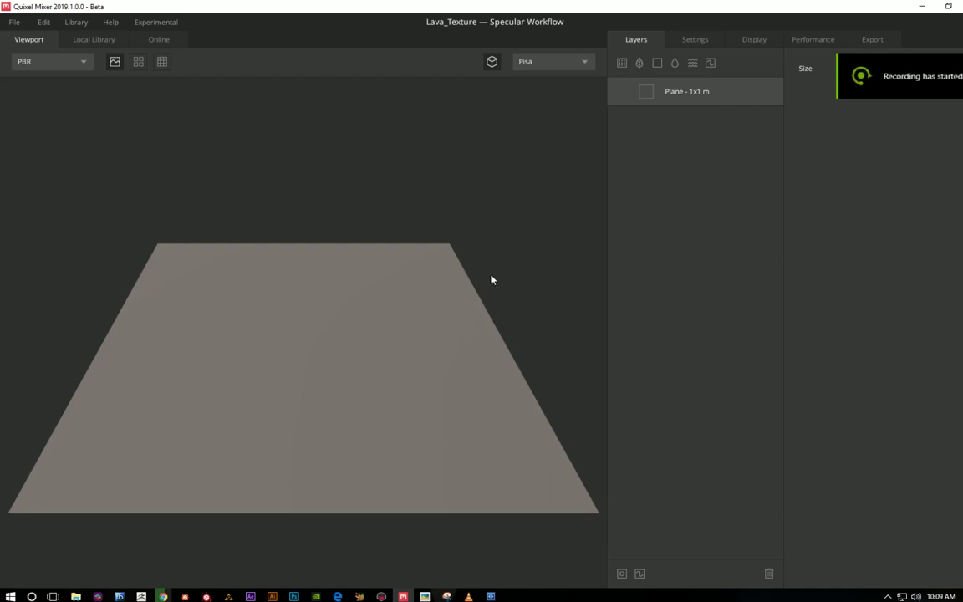
Step: Light the preview plane with the Indoors environment and show the Local Library
mouse_move(493, 278)
mouse_down()
mouse_move(508, 342)
mouse_move(466, 297)
mouse_move(468, 317)
mouse_move(468, 301)
mouse_move(387, 296)
mouse_up()
mouse_move(398, 260)
mouse_down()
mouse_move(438, 344)
mouse_move(516, 159)
mouse_up()
click(554, 63)
click(545, 83)
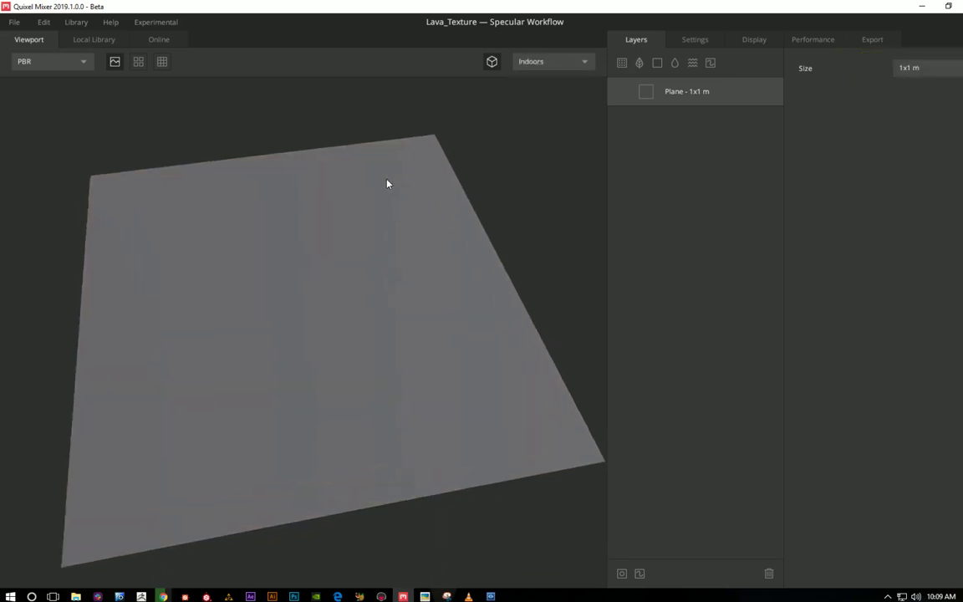
click(99, 40)
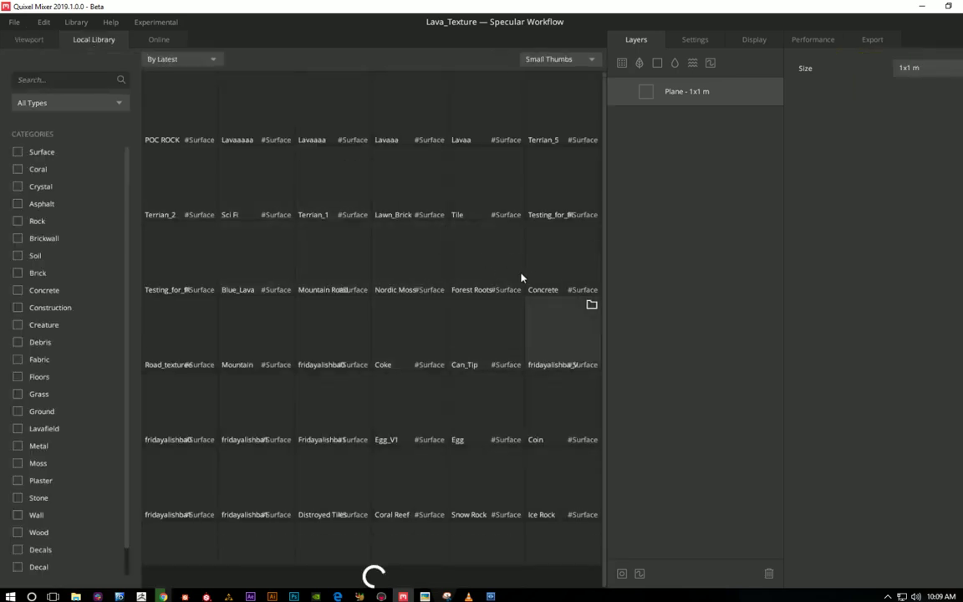
Step: Add the pkcnj surface as the base layer and Lava field above it
scroll(521, 277, down, 4)
scroll(521, 278, down, 4)
scroll(520, 278, down, 4)
scroll(520, 278, down, 5)
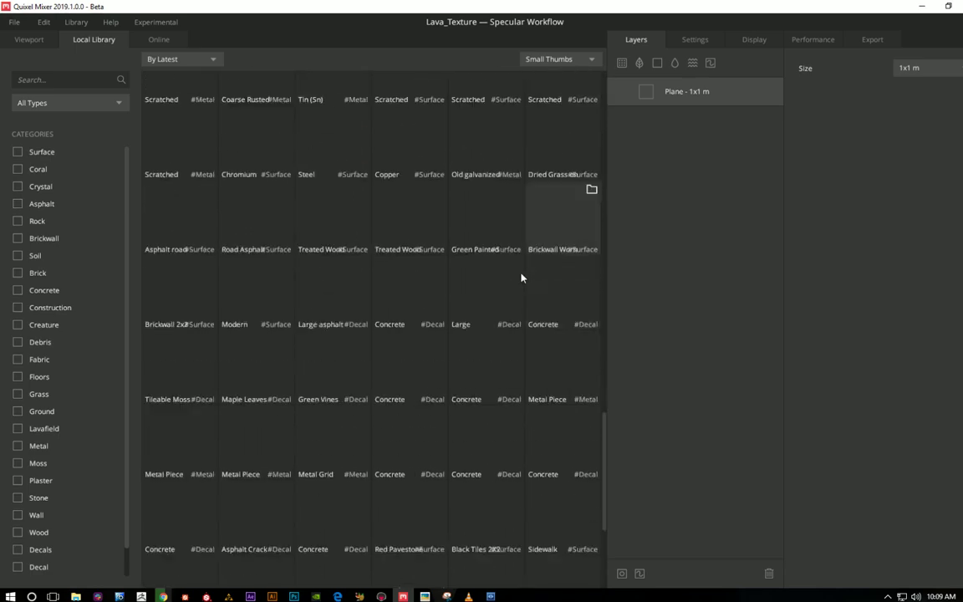
scroll(526, 284, down, 3)
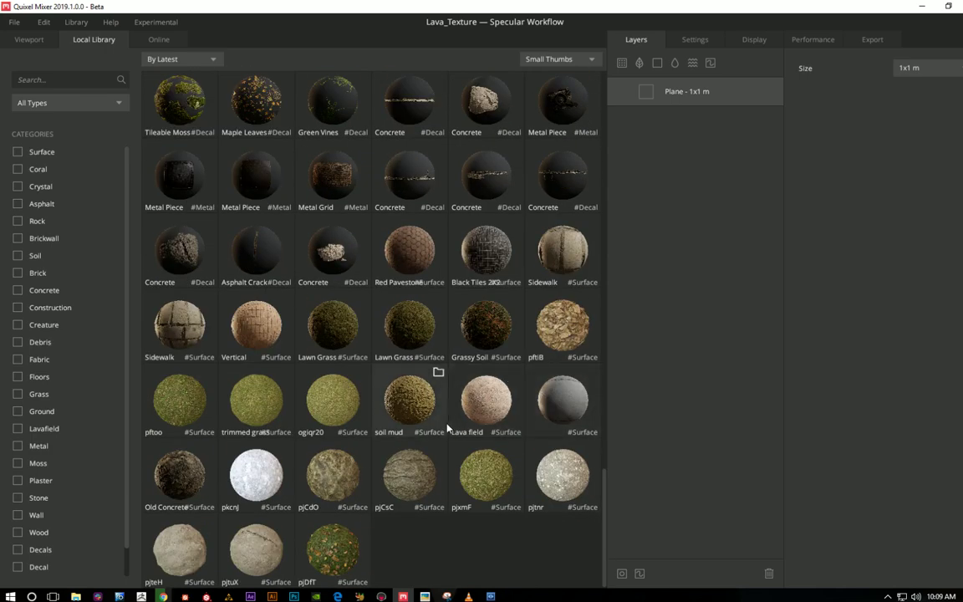
click(246, 483)
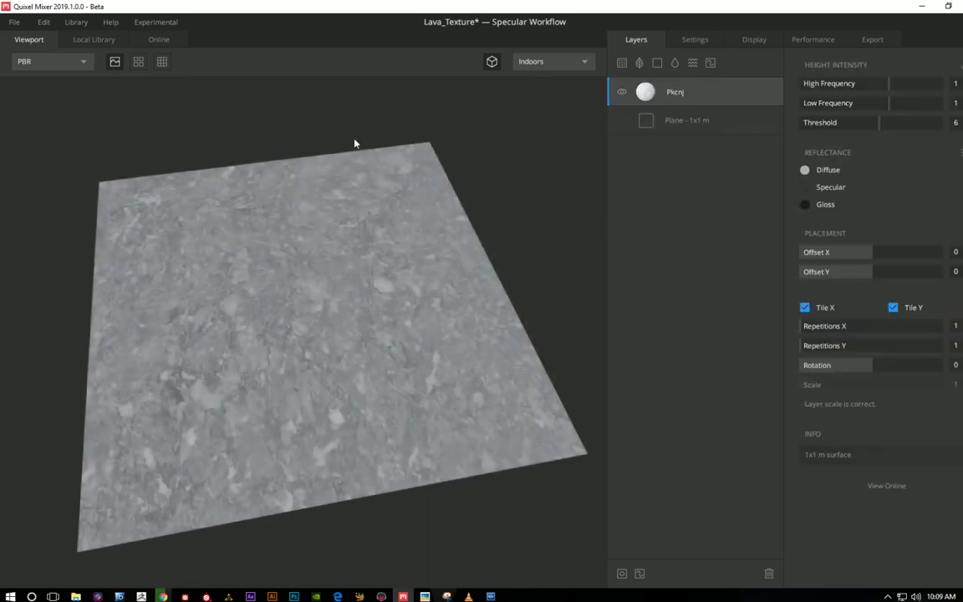
click(109, 39)
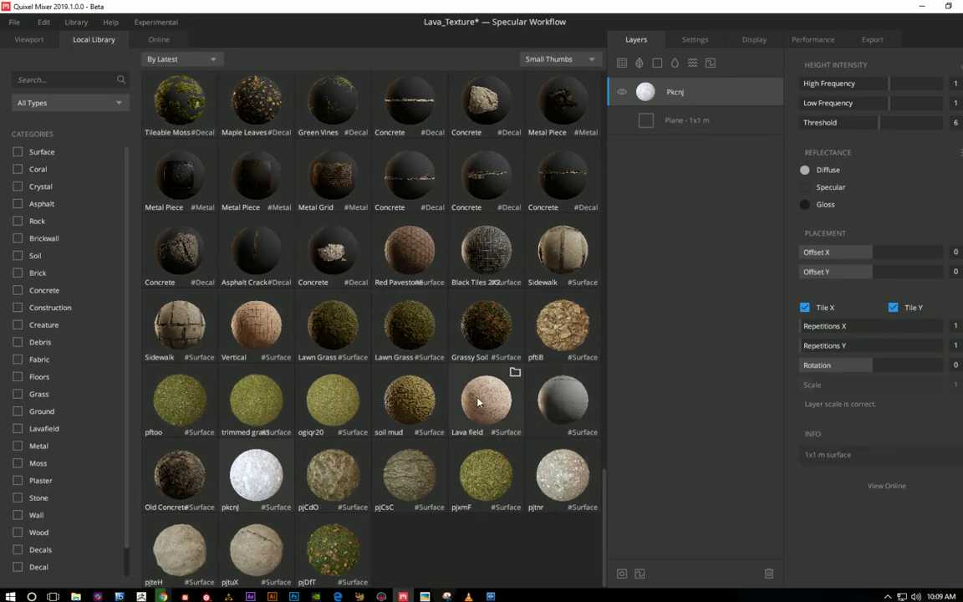
click(477, 402)
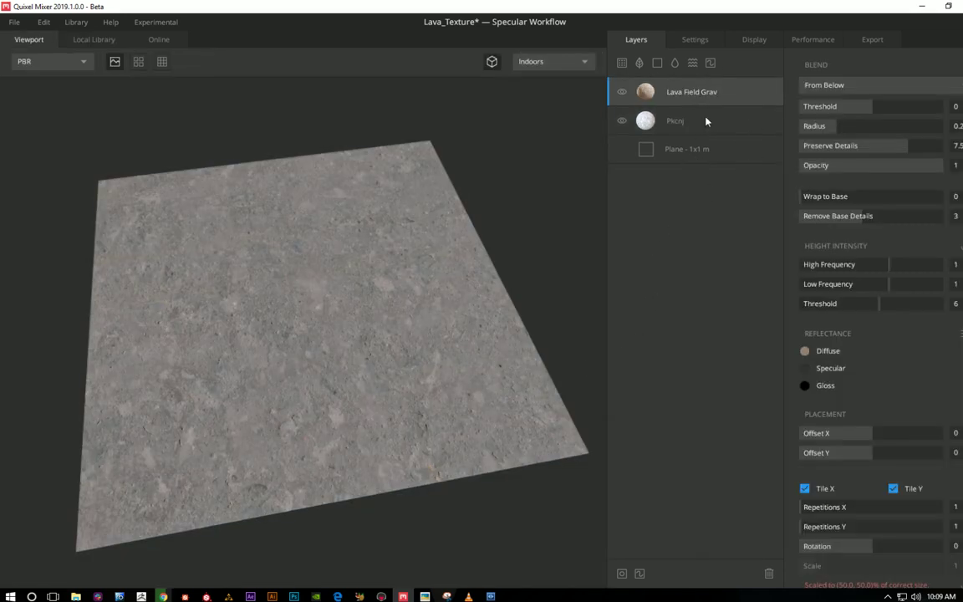
Step: Set the Pkcnj layer's diffuse colour to a bright orange-red
click(804, 170)
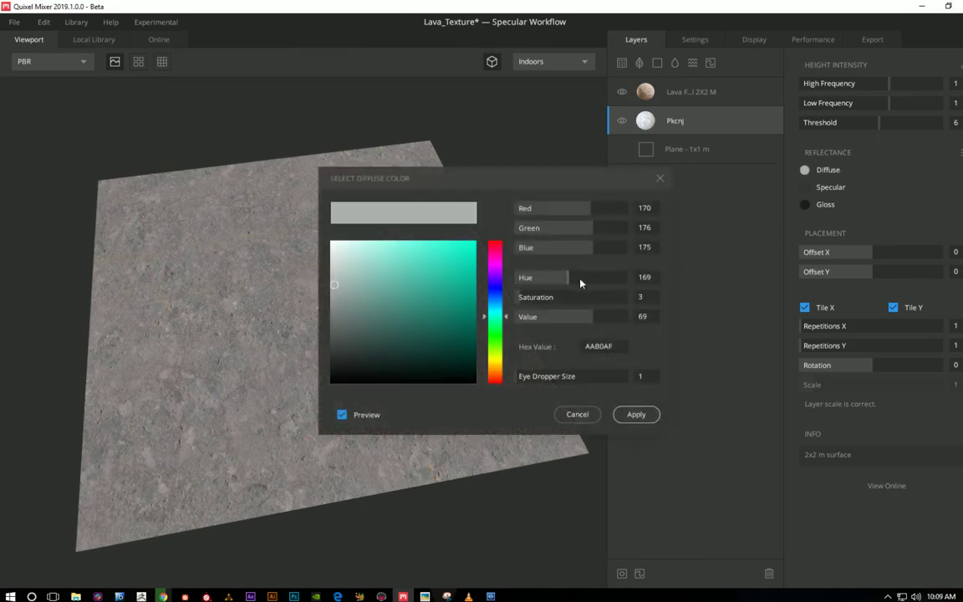
click(501, 245)
drag(501, 246, 494, 376)
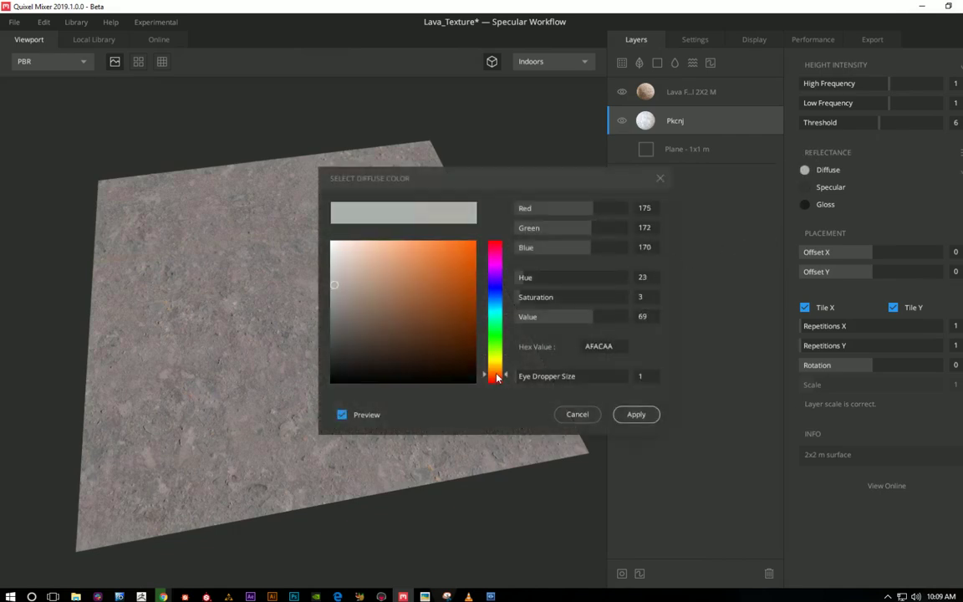
drag(455, 276, 472, 246)
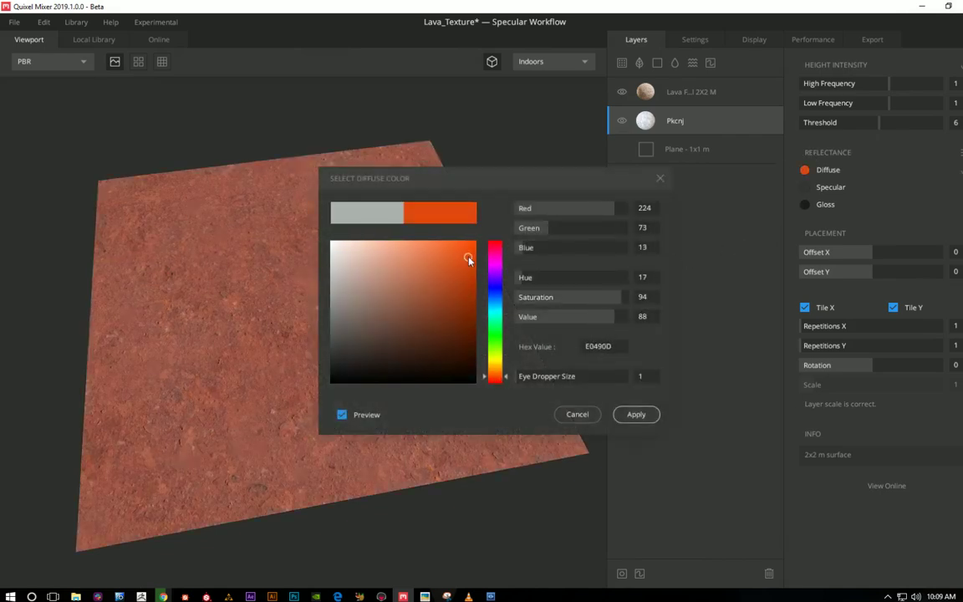
click(636, 414)
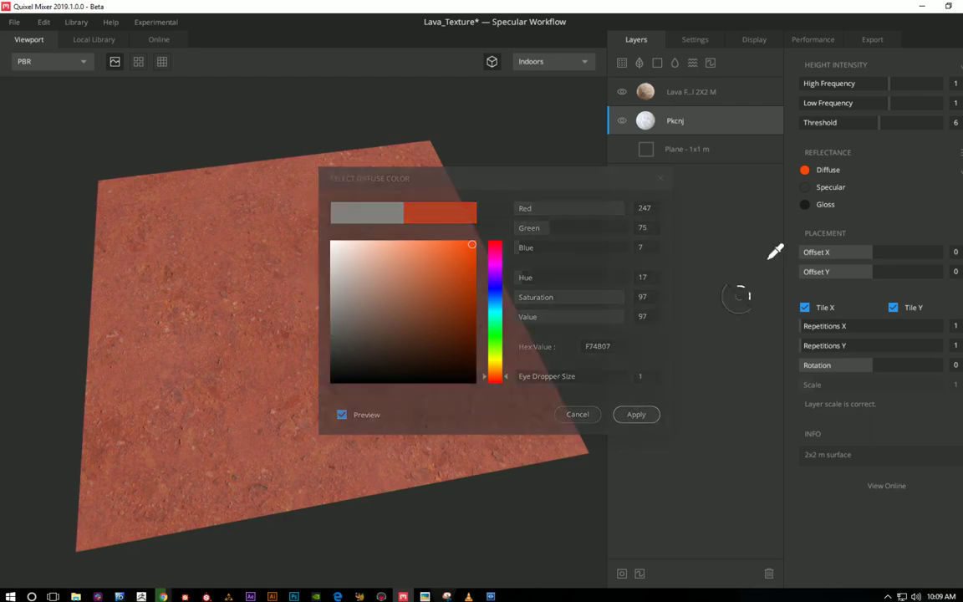
Step: Set the Pkcnj layer's specular colour to red
click(804, 186)
mouse_move(393, 290)
mouse_down()
mouse_move(472, 334)
mouse_move(478, 267)
mouse_move(473, 275)
mouse_up()
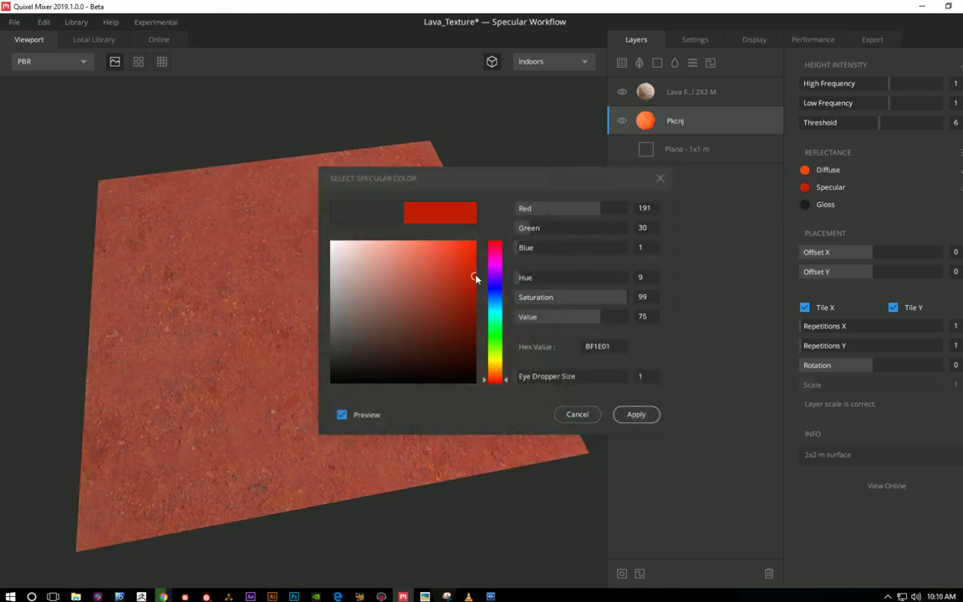
click(618, 414)
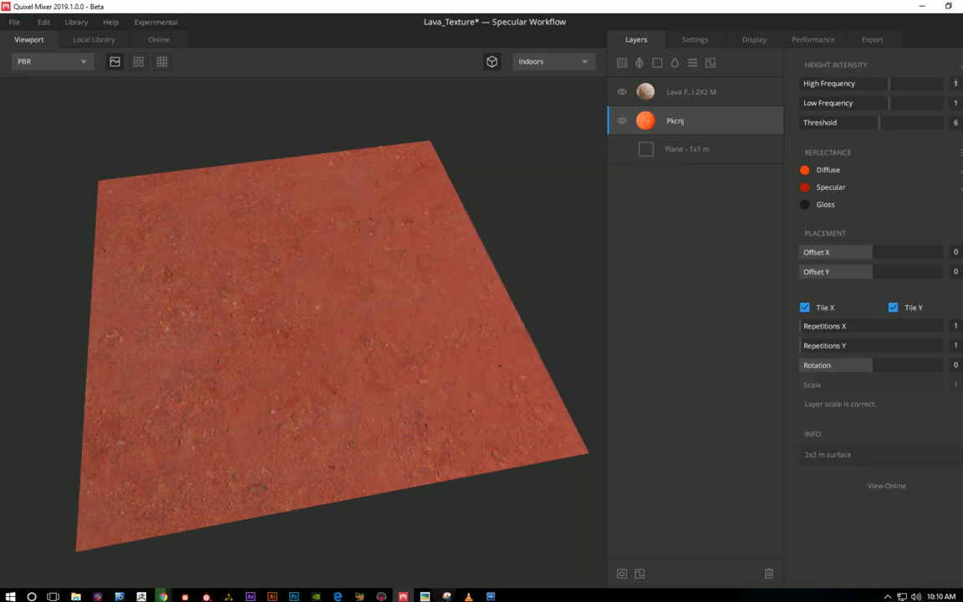
Step: Set Pkcnj height High and Low Frequency to 4 and Threshold to 10
text(4)
click(957, 103)
text(4)
click(957, 122)
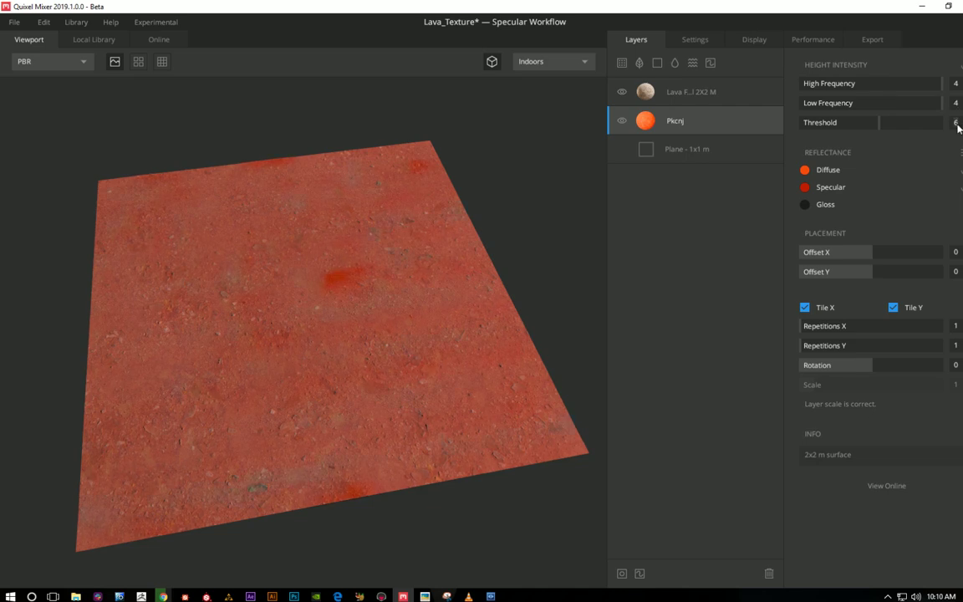
text(10)
click(956, 326)
Step: Tile the Pkcnj texture 3 by 3
key(Return)
key(BackSpace)
text(1)
key(Return)
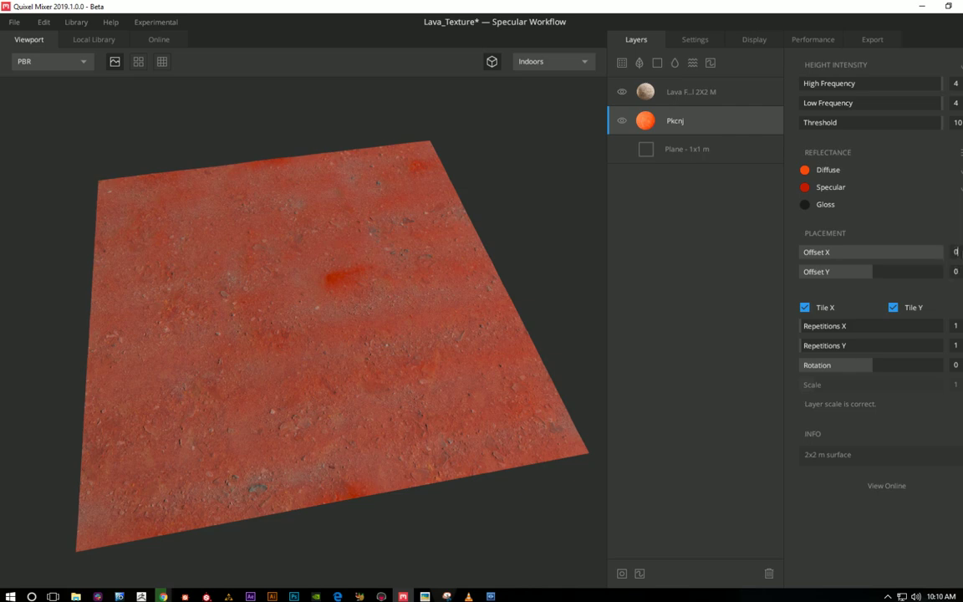
click(959, 351)
text(3)
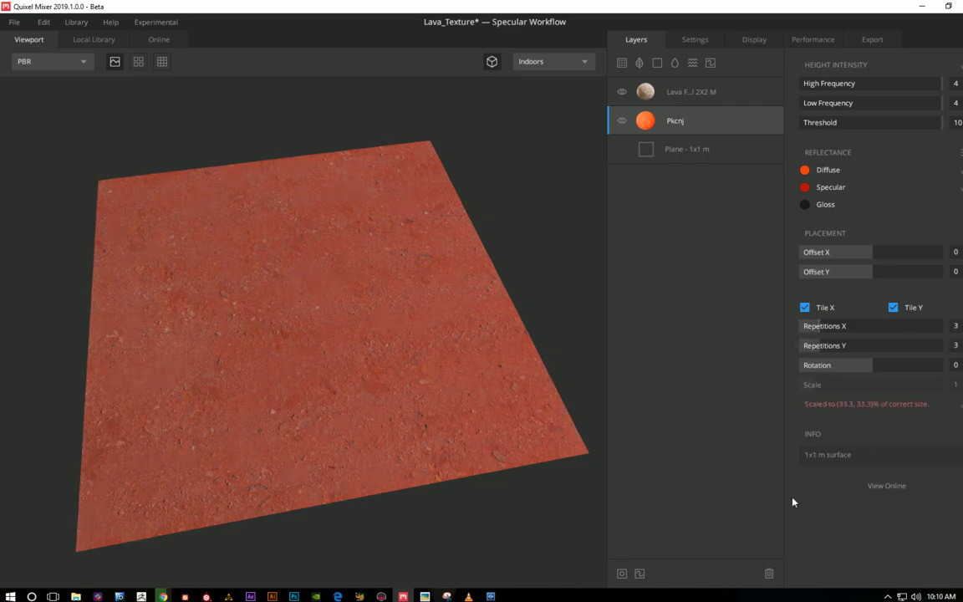
scroll(513, 312, up, 3)
scroll(516, 340, up, 3)
Step: Give the Lava field layer a negative blend threshold and a 0.1 radius
click(714, 94)
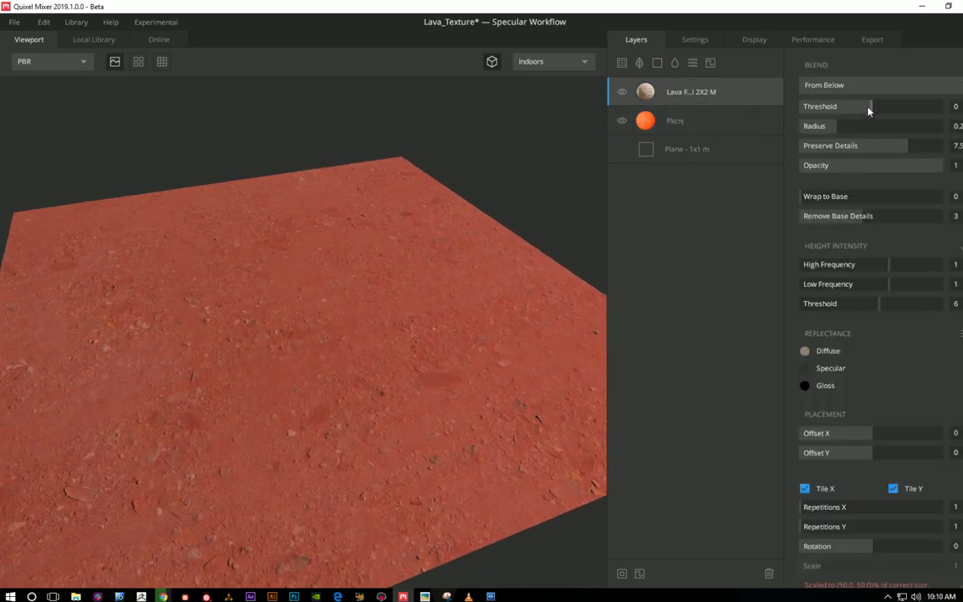
click(958, 106)
drag(958, 106, 958, 127)
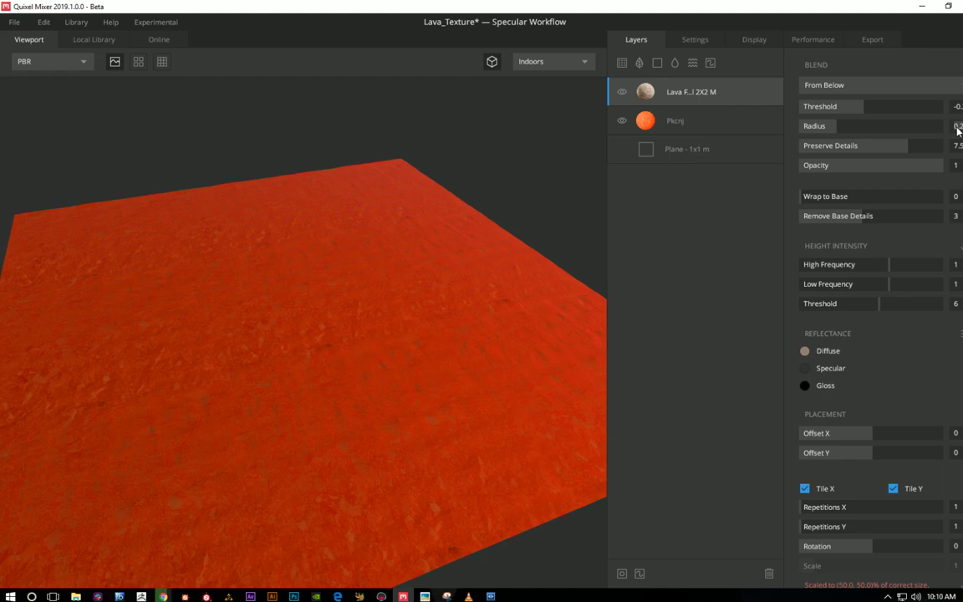
text(0)
key(Return)
Step: Duplicate the Pkcnj layer and place Lava field between the two copies
mouse_move(528, 264)
mouse_down()
mouse_move(541, 244)
mouse_move(535, 258)
mouse_up()
click(690, 127)
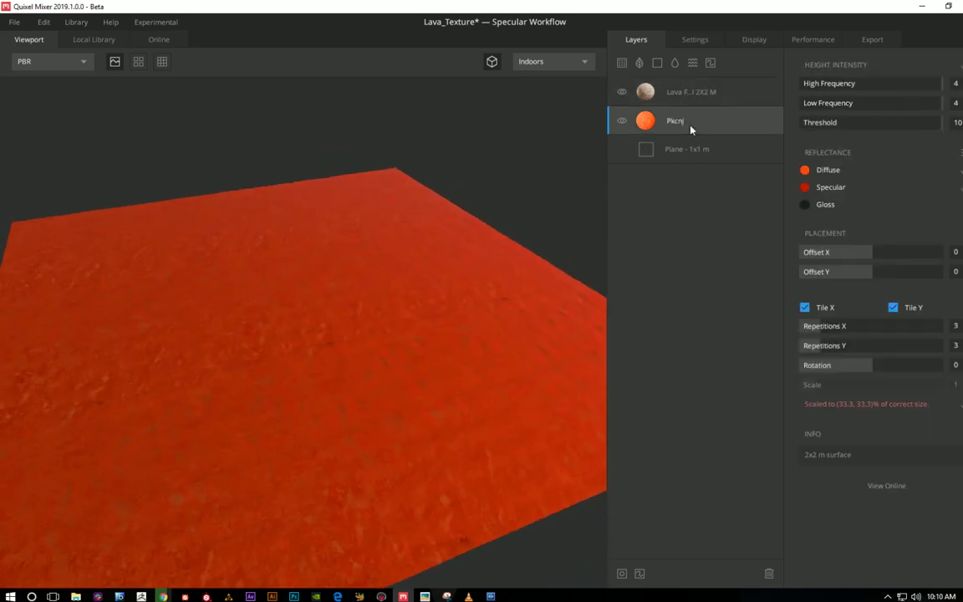
key(ctrl+d)
drag(693, 87, 677, 127)
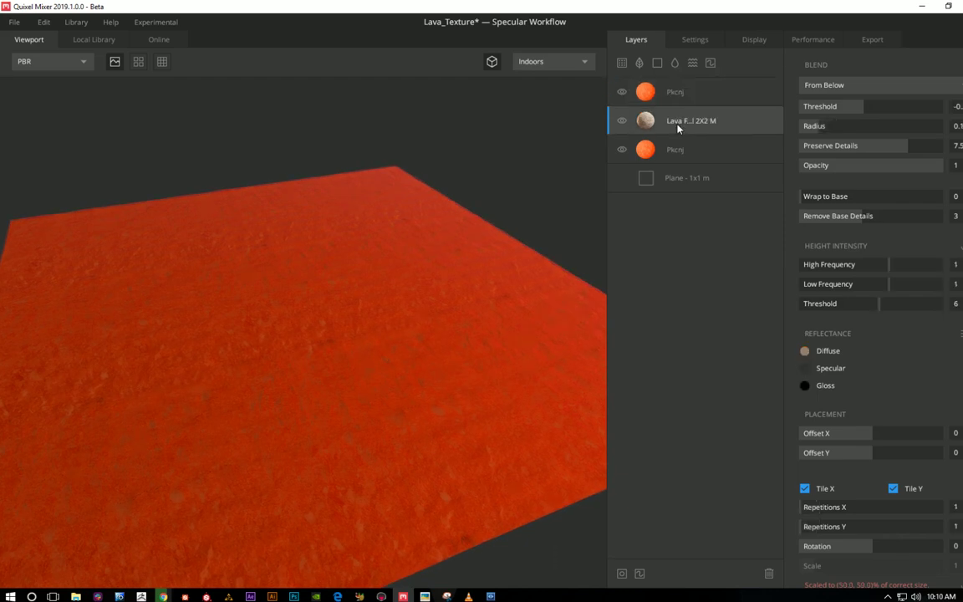
Step: Tint the Lava field layer's diffuse colour blue
click(805, 351)
click(494, 304)
click(474, 250)
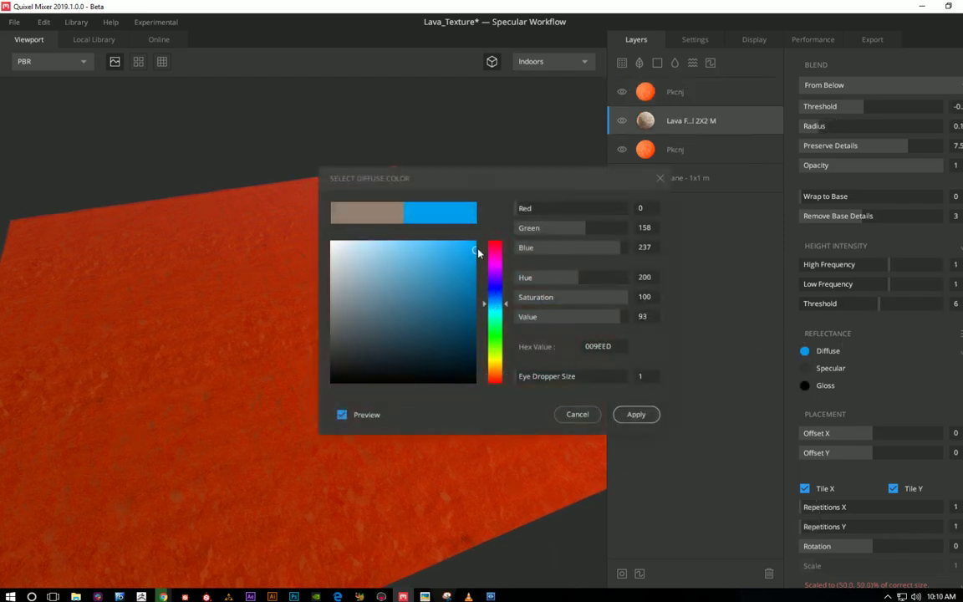
click(475, 264)
click(639, 416)
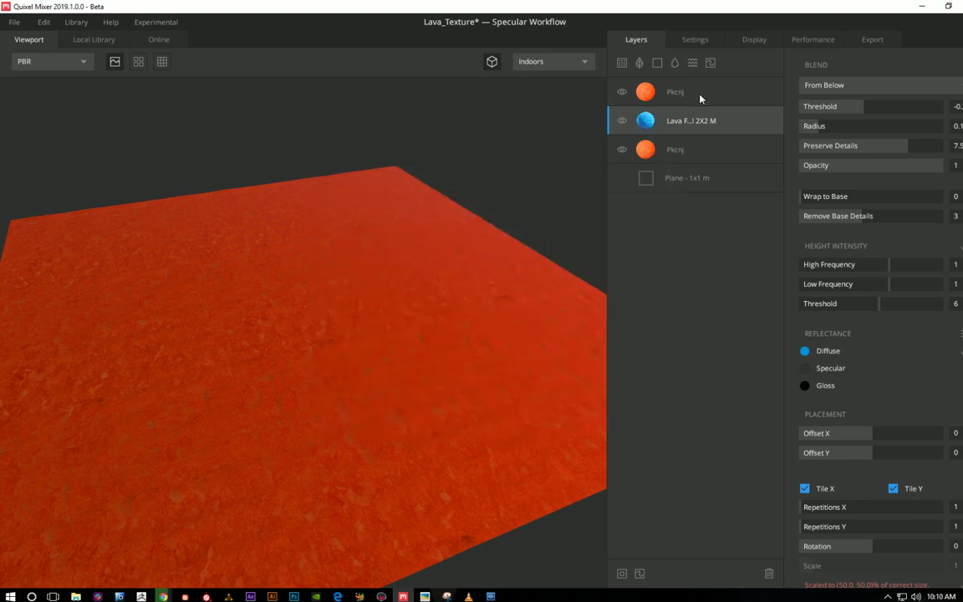
Step: Give the top Pkcnj layer a negative blend threshold and a 0.5 radius
click(701, 98)
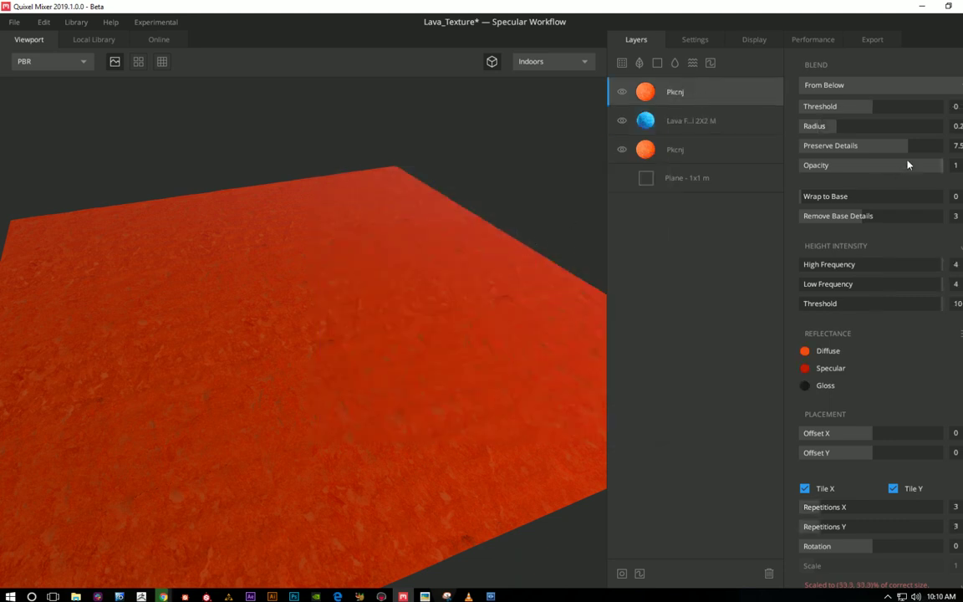
click(958, 106)
text(0.)
key(Tab)
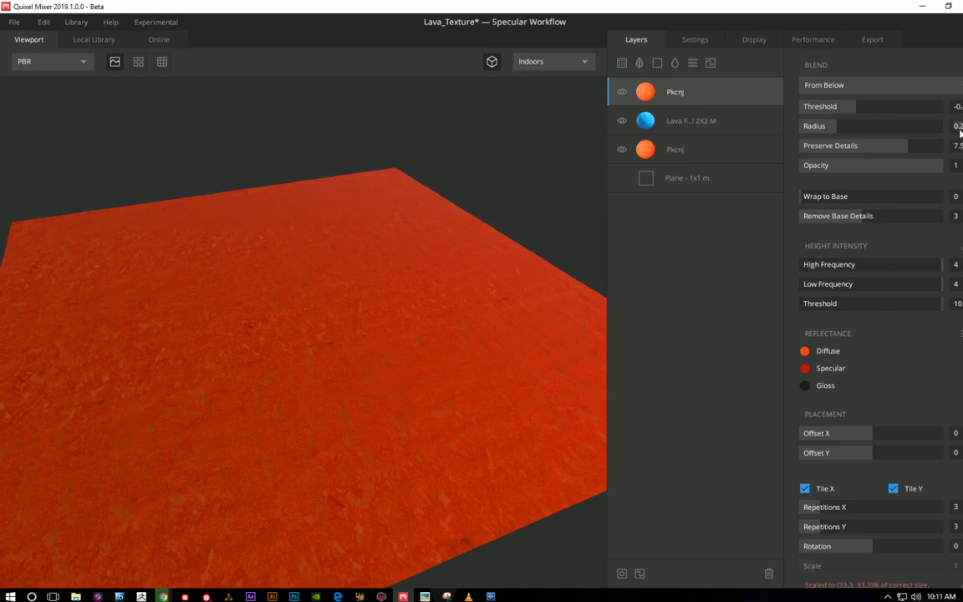
text(0)
key(Tab)
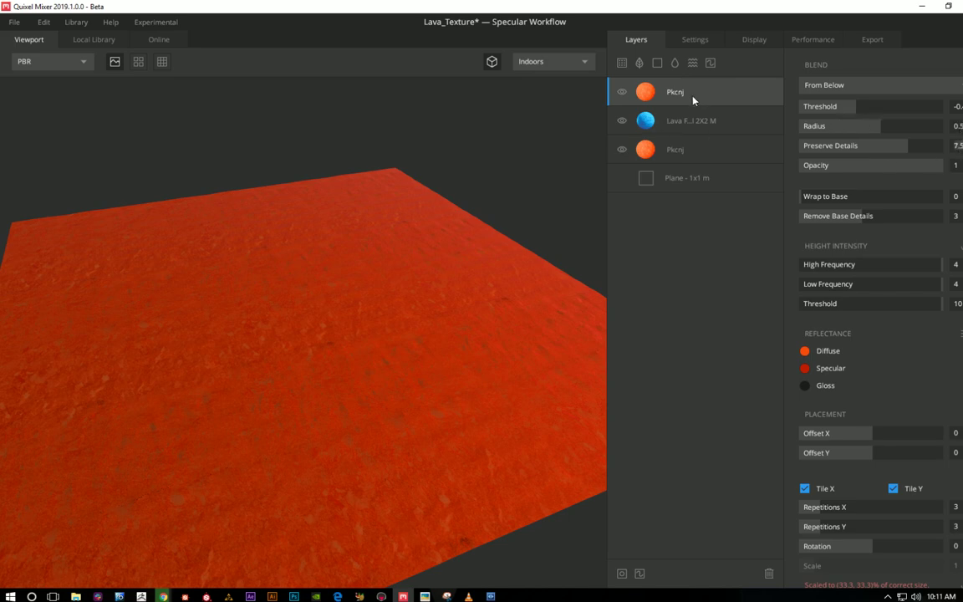
Step: Add the Rock Rough surface from the Local Library as the new top layer
click(97, 38)
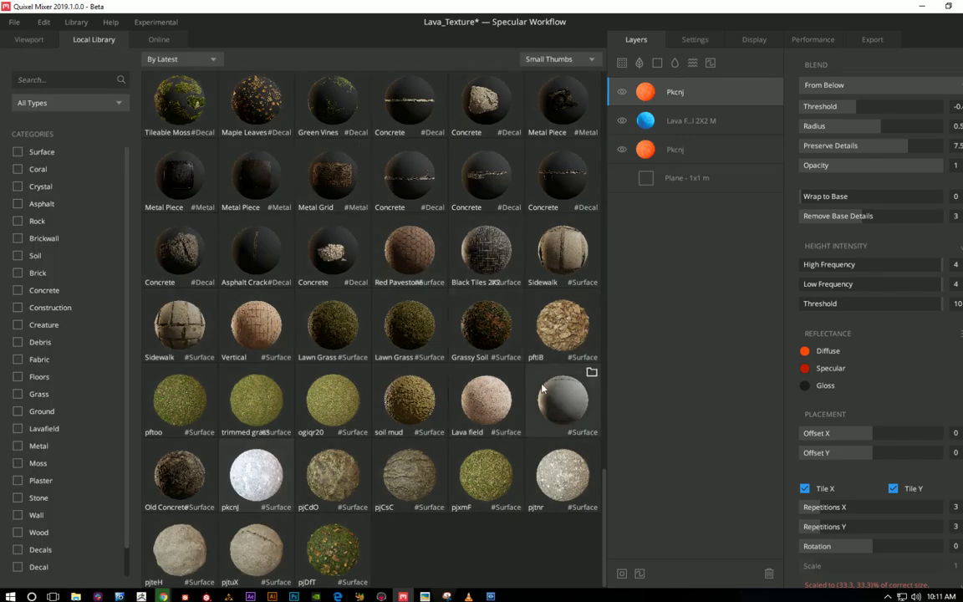
scroll(532, 400, up, 3)
scroll(498, 385, up, 5)
scroll(498, 384, up, 1)
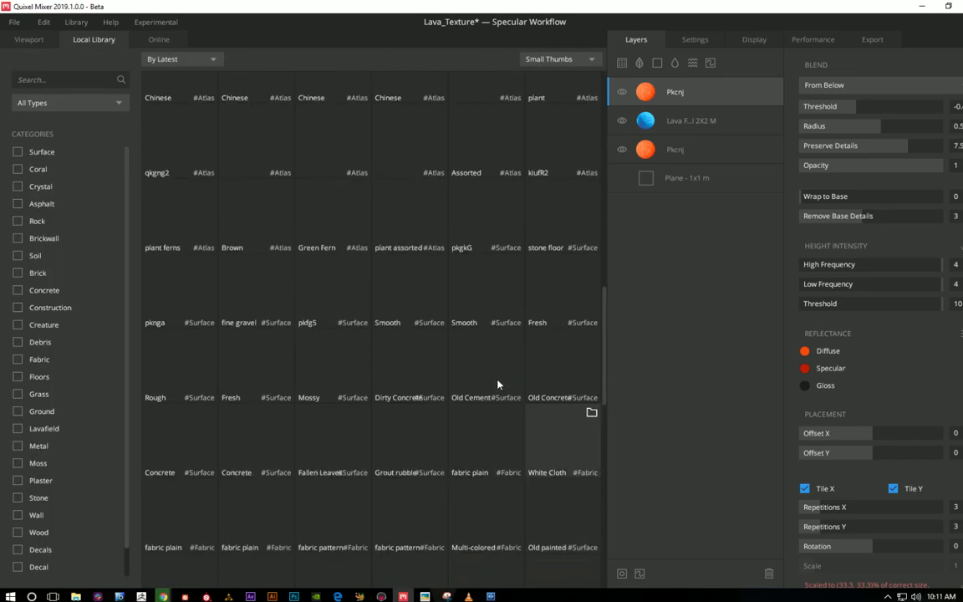
scroll(498, 385, up, 5)
scroll(498, 384, up, 6)
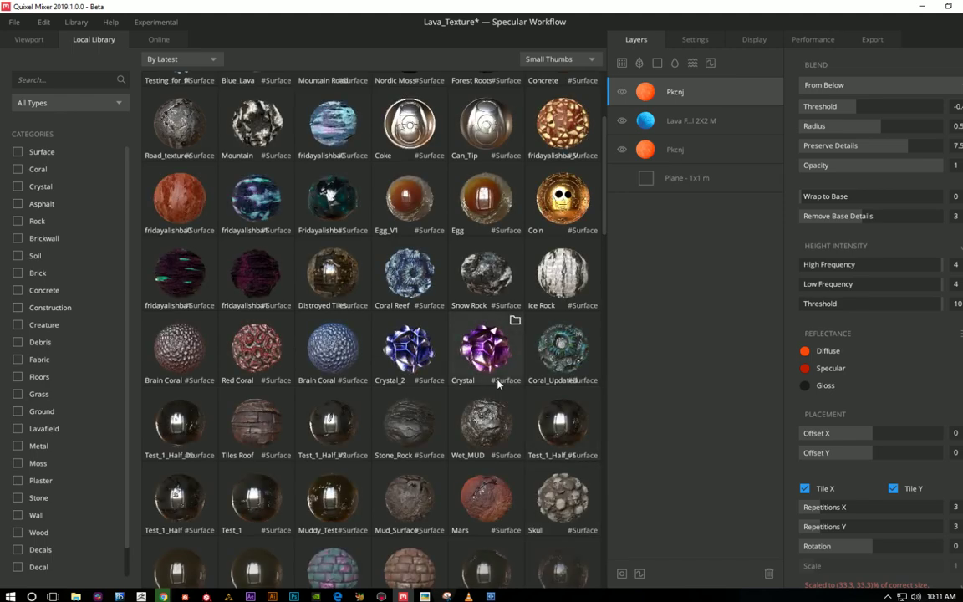
scroll(498, 385, down, 2)
scroll(498, 384, down, 2)
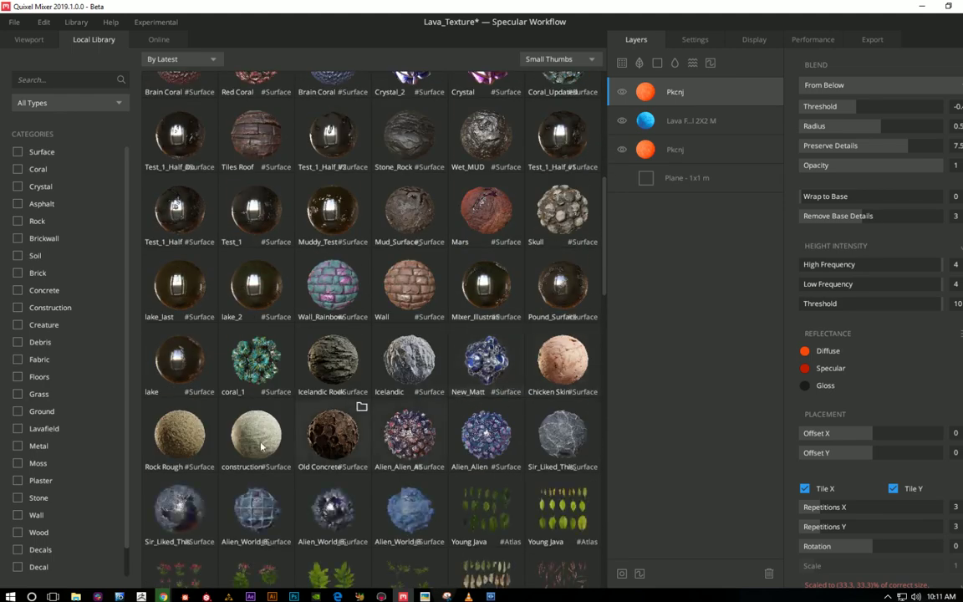
click(173, 426)
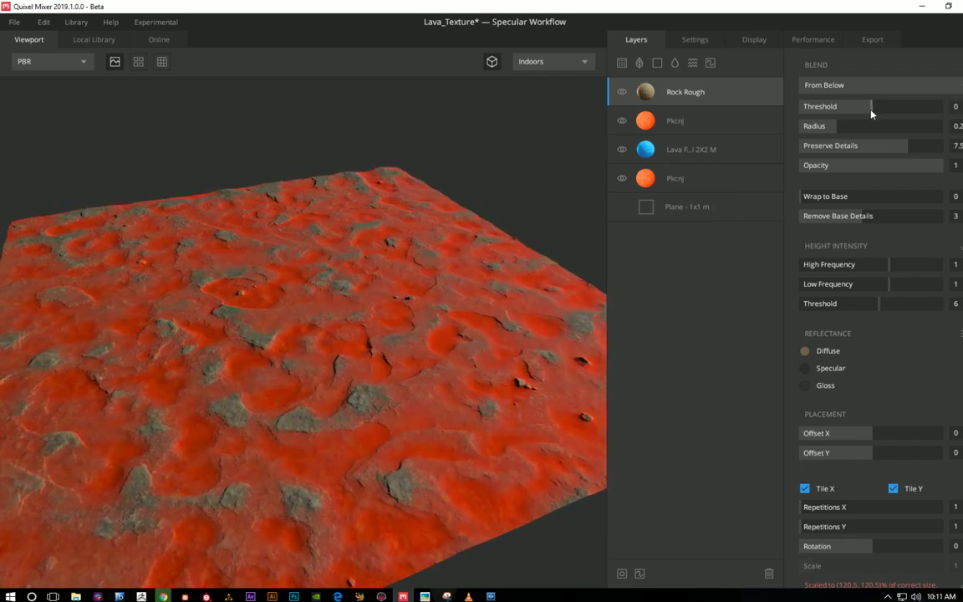
Step: Tint the Rock Rough layer's diffuse near-black (302F2C)
drag(871, 113, 873, 113)
click(805, 350)
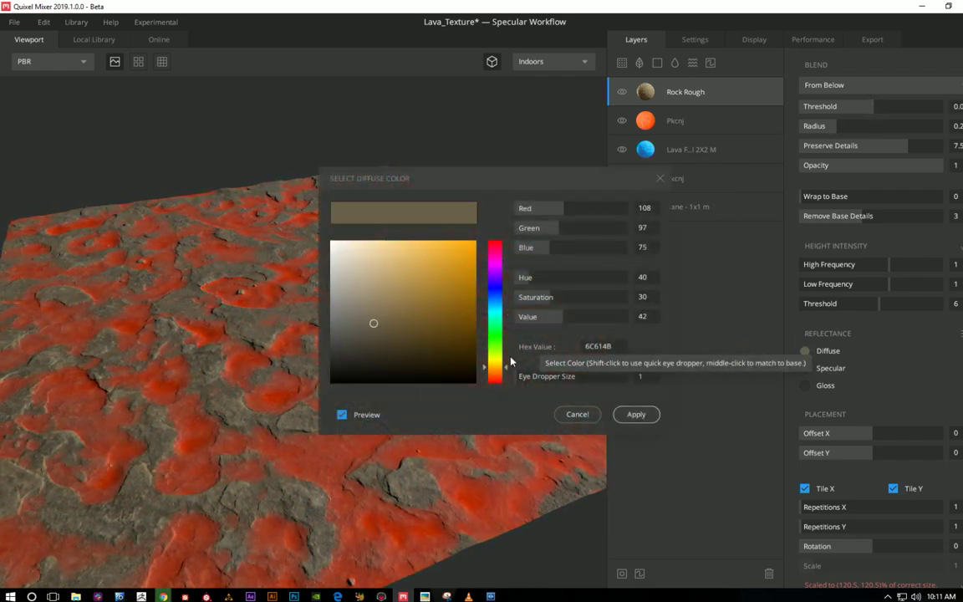
drag(337, 376, 343, 358)
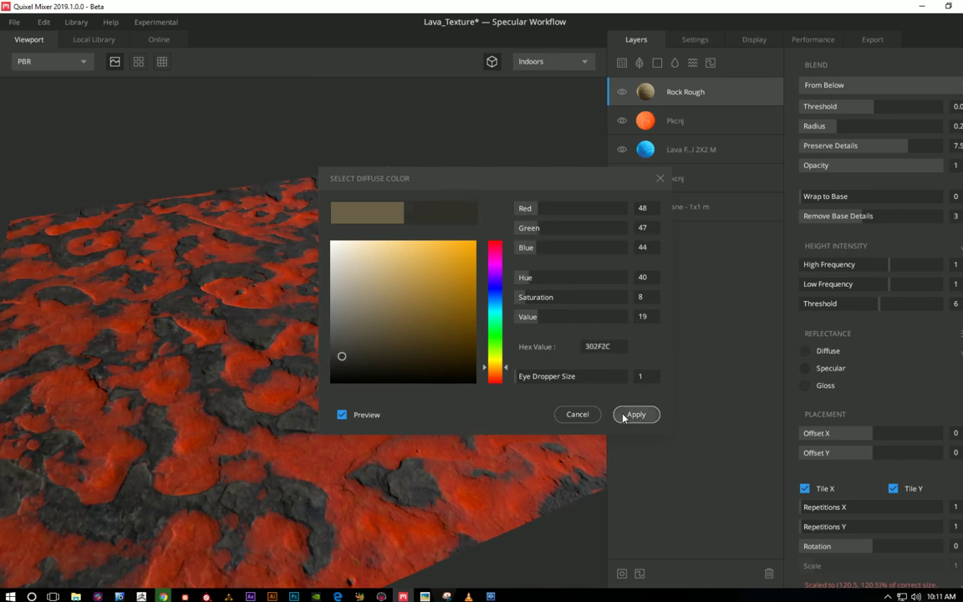
click(628, 414)
Step: Tune Rock Rough's blend threshold so scattered dark rock patches sit within the lava
scroll(409, 405, up, 3)
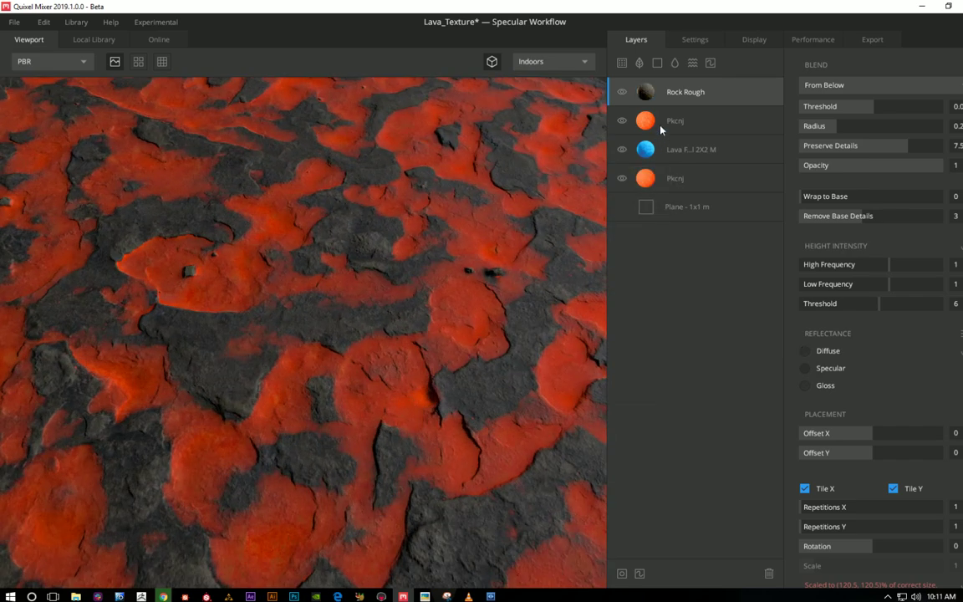
drag(873, 112, 855, 130)
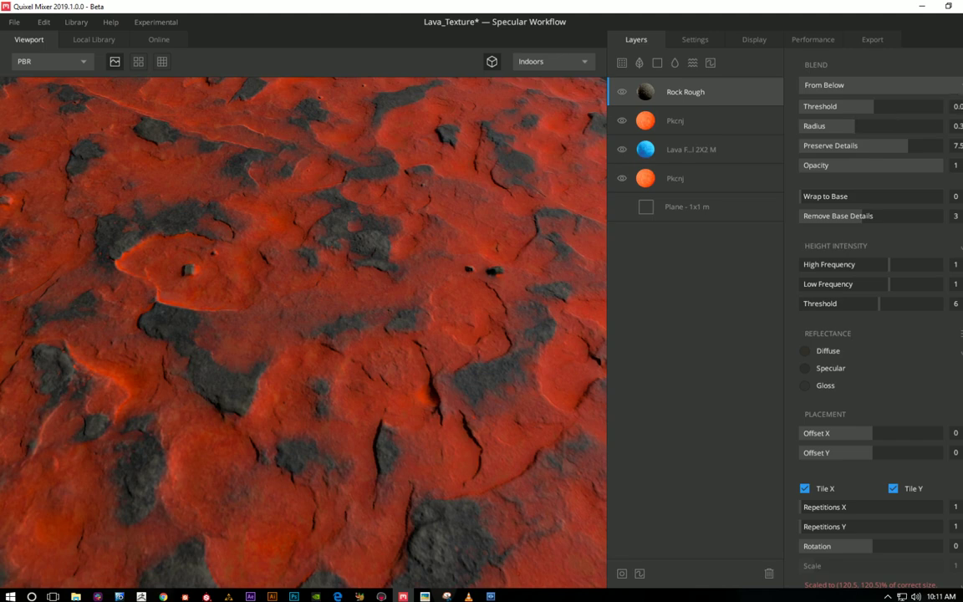
click(866, 111)
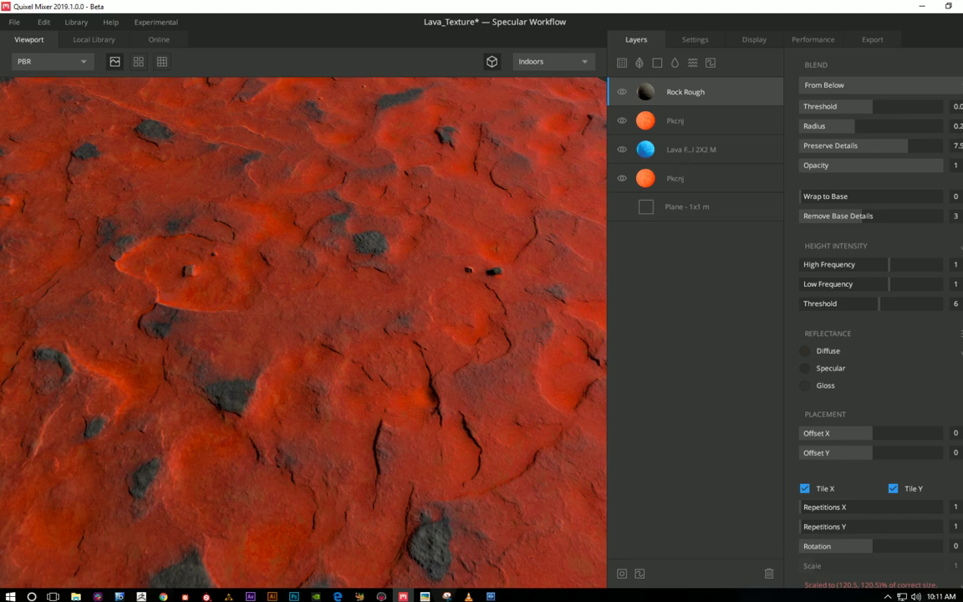
drag(518, 192, 496, 255)
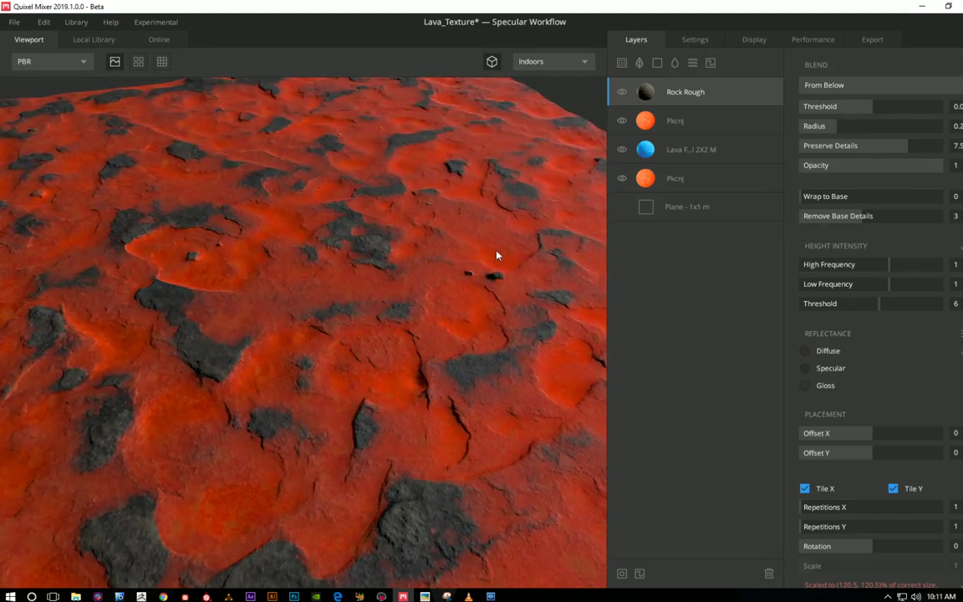
Step: Add a height Noise layer: amplitude ~1.3, frequency 1.5, 4 octaves, persistance 0.4
click(692, 63)
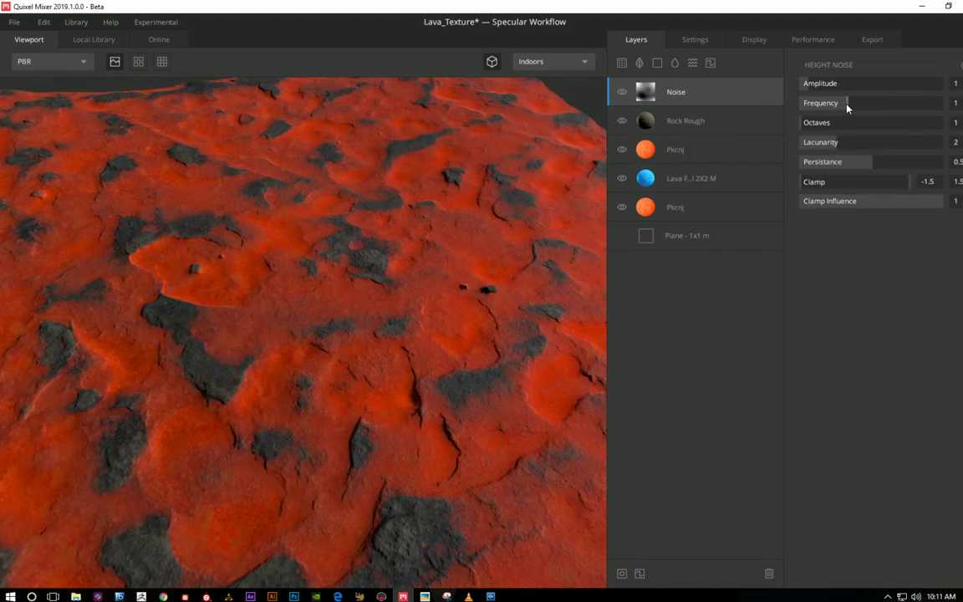
mouse_move(847, 105)
mouse_down()
mouse_move(857, 103)
mouse_move(837, 84)
mouse_move(824, 92)
mouse_move(877, 146)
mouse_move(842, 146)
mouse_move(862, 166)
mouse_up()
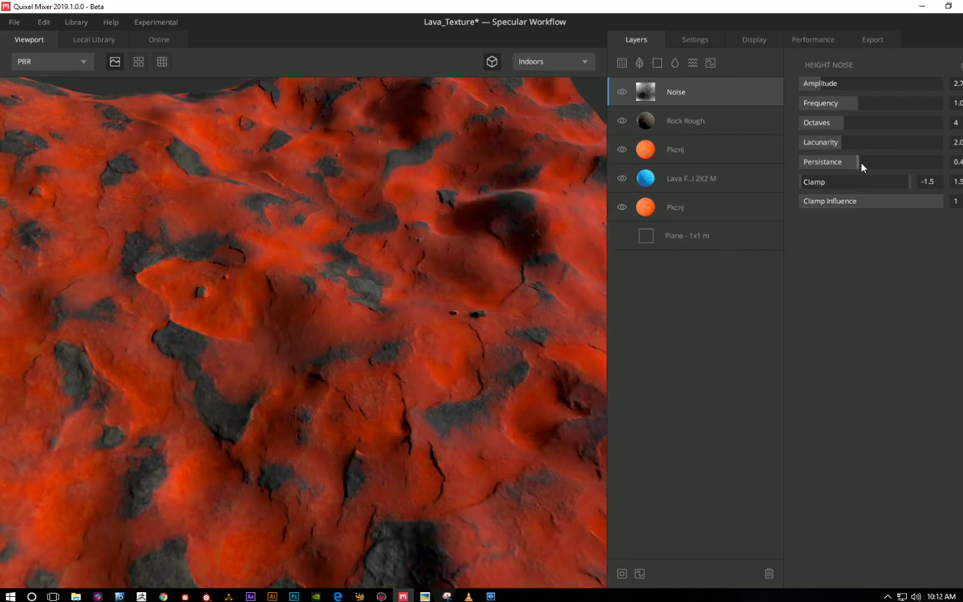
click(843, 102)
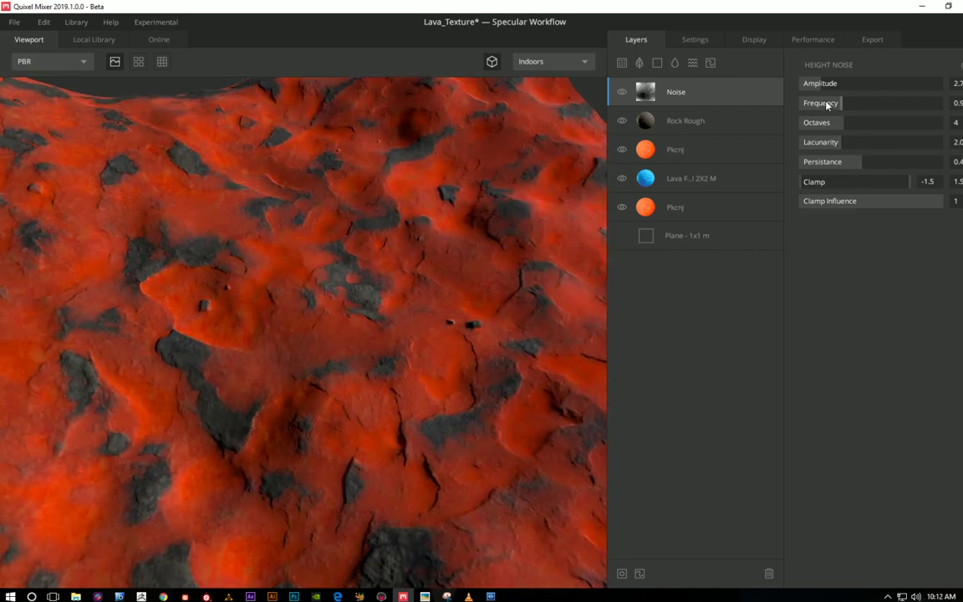
mouse_move(832, 85)
mouse_down()
mouse_move(809, 90)
mouse_move(903, 112)
mouse_up()
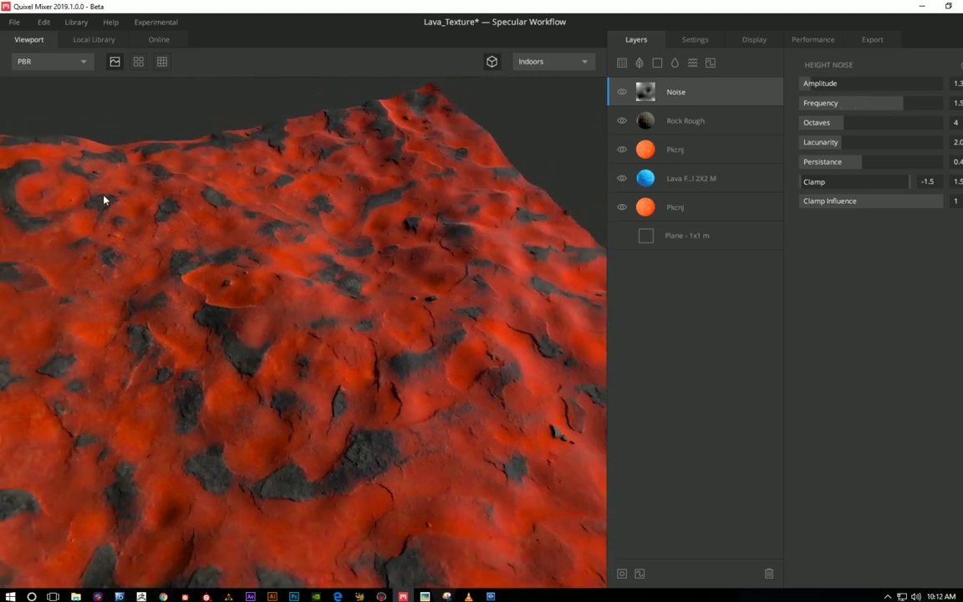
mouse_move(103, 199)
mouse_down()
mouse_move(369, 260)
mouse_move(263, 215)
mouse_move(433, 228)
mouse_move(458, 309)
mouse_up()
Step: Recheck Rock Rough's blend threshold at zero, full opacity, and its blend radius
click(681, 124)
mouse_move(816, 109)
mouse_down()
mouse_move(874, 108)
mouse_move(872, 118)
mouse_up()
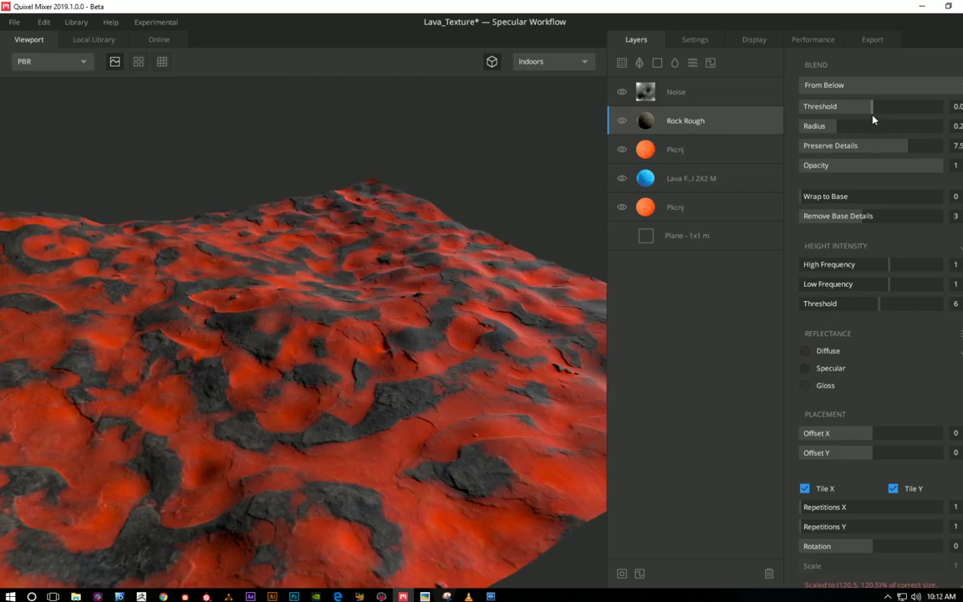
click(907, 167)
drag(908, 166, 944, 167)
mouse_move(839, 127)
mouse_down()
mouse_move(817, 125)
mouse_move(840, 128)
mouse_up()
Step: Duplicate the Rock Rough layer, then delete the copy
key(ctrl+d)
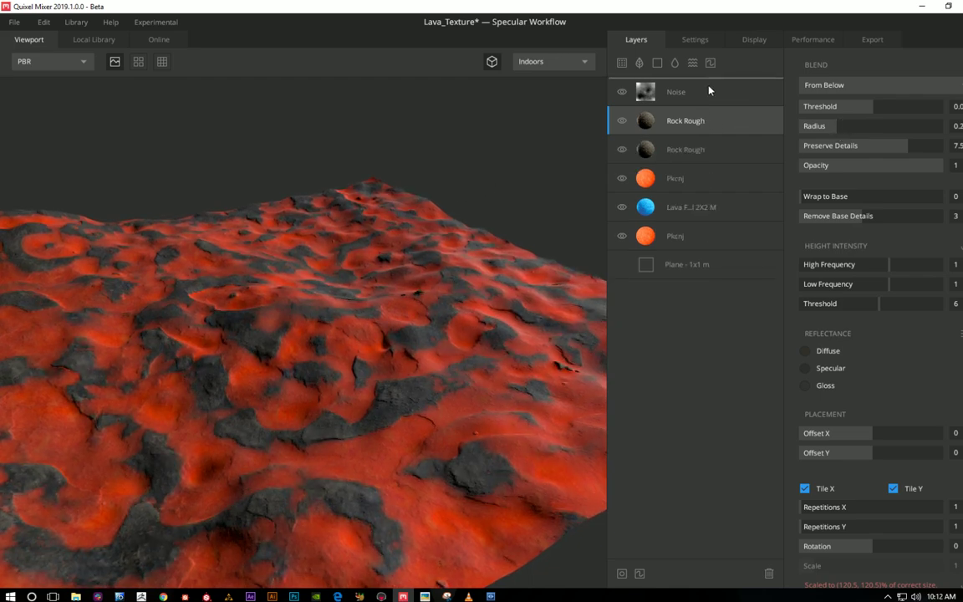
drag(709, 90, 698, 90)
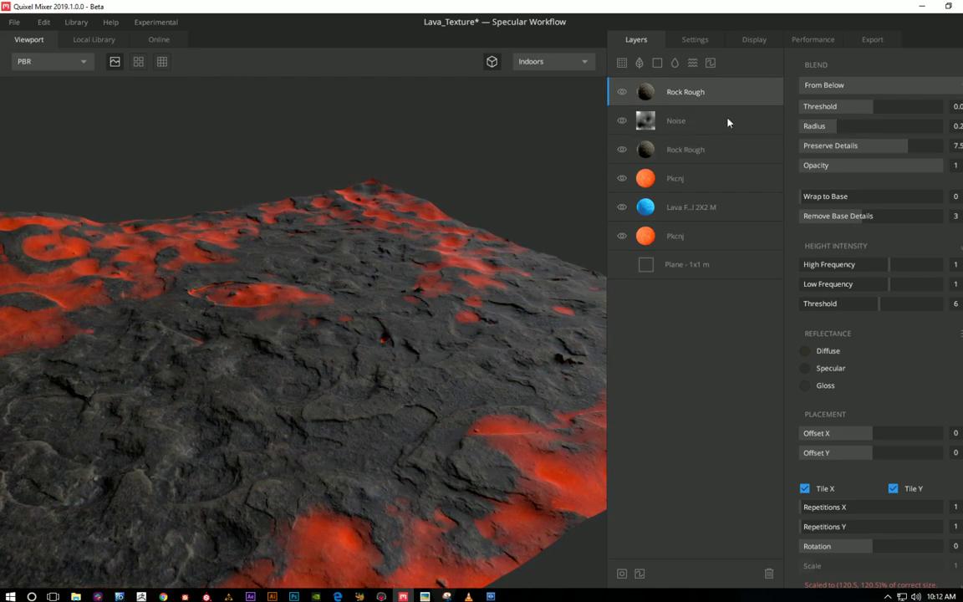
key(Delete)
Step: Add the Icelandic rock cliff surface on top, raising its threshold to 0.2
click(107, 40)
scroll(401, 250, down, 1)
drag(436, 222, 355, 442)
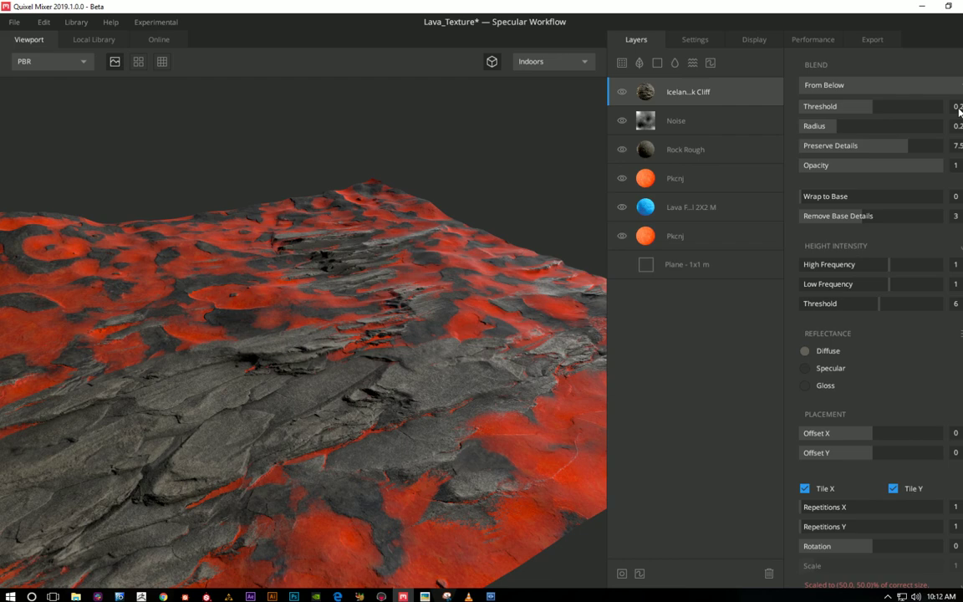
drag(959, 114, 959, 126)
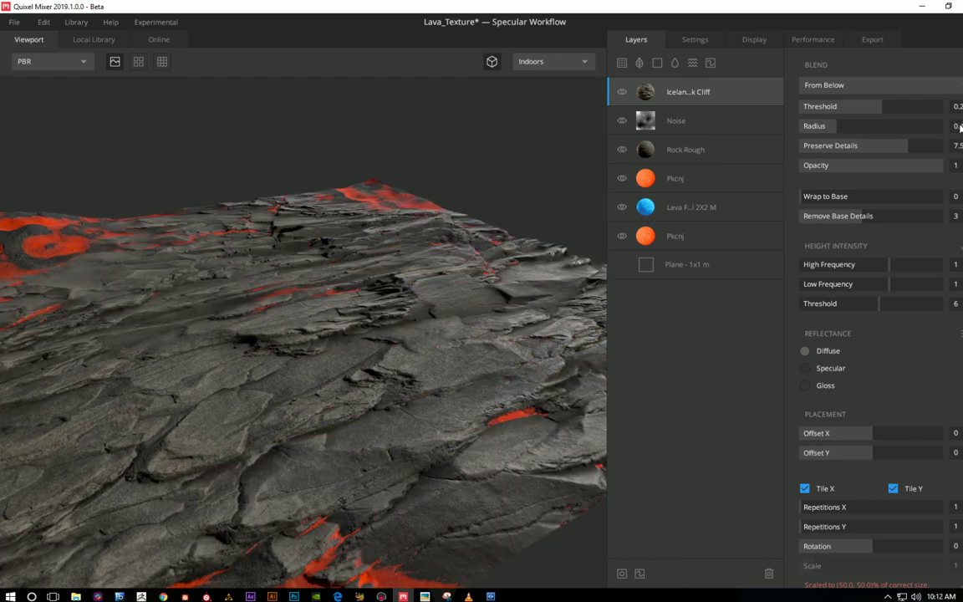
drag(549, 162, 463, 252)
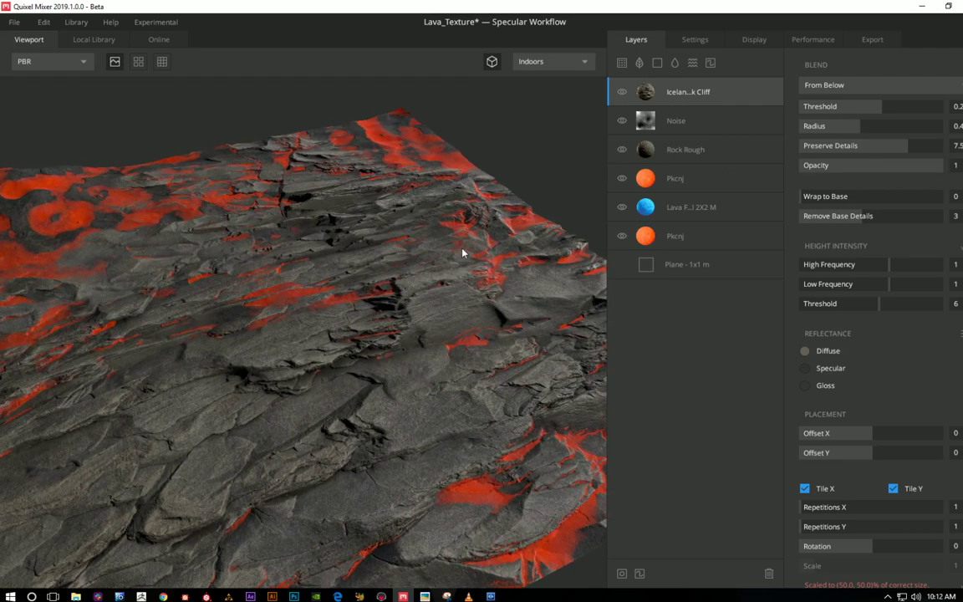
click(711, 120)
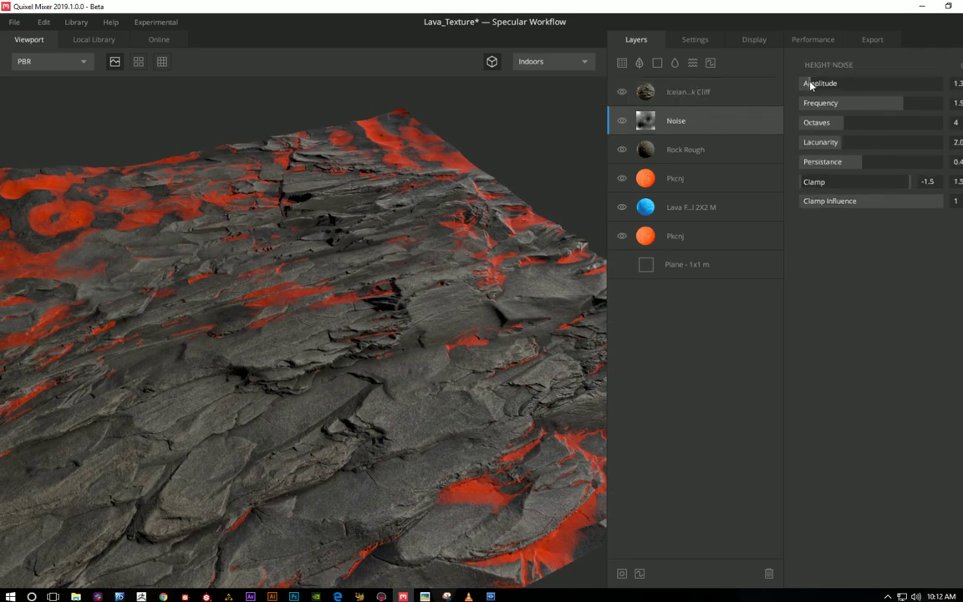
Step: Retune the Noise layer to amplitude 0.6, frequency 1.6, lacunarity 2.0 and persistance 0.8
drag(810, 85, 802, 88)
click(894, 142)
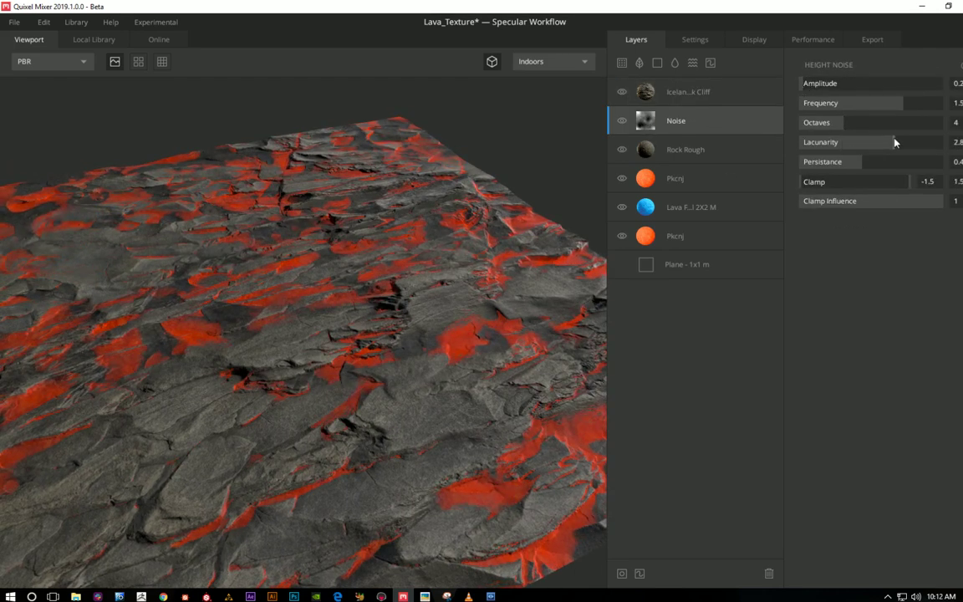
drag(865, 160, 925, 161)
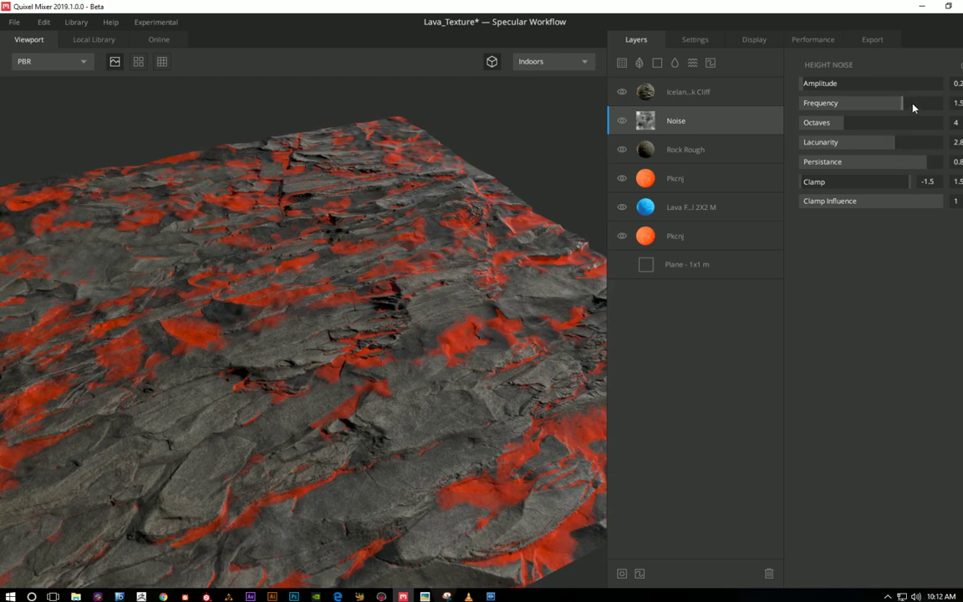
drag(898, 103, 869, 102)
click(813, 84)
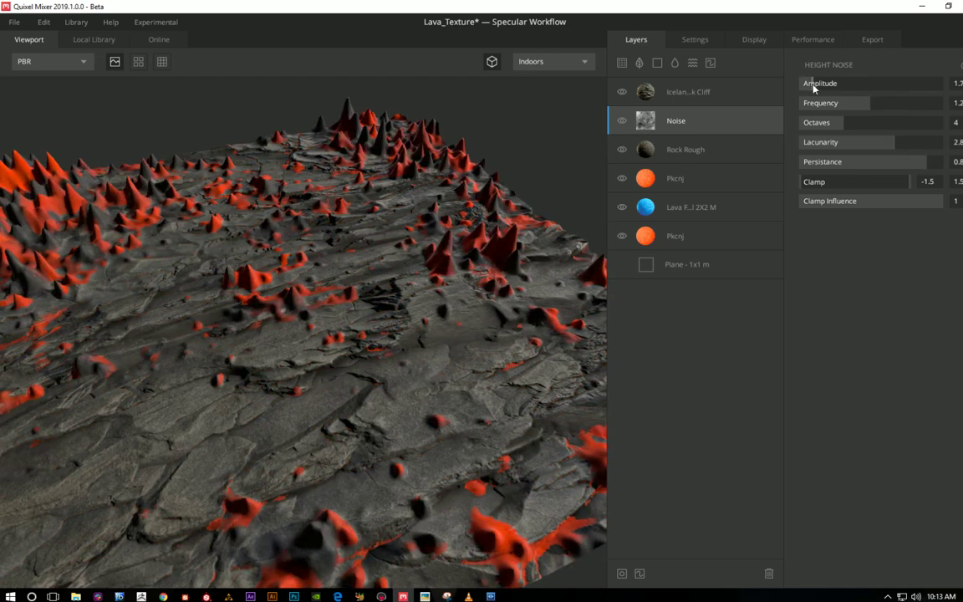
drag(813, 85, 804, 87)
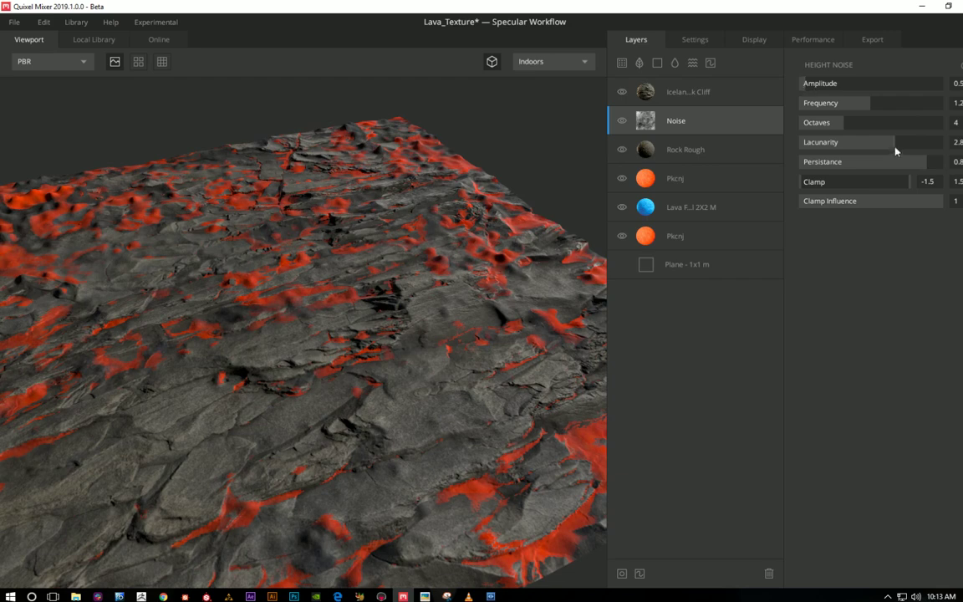
drag(883, 144, 840, 143)
drag(851, 103, 904, 103)
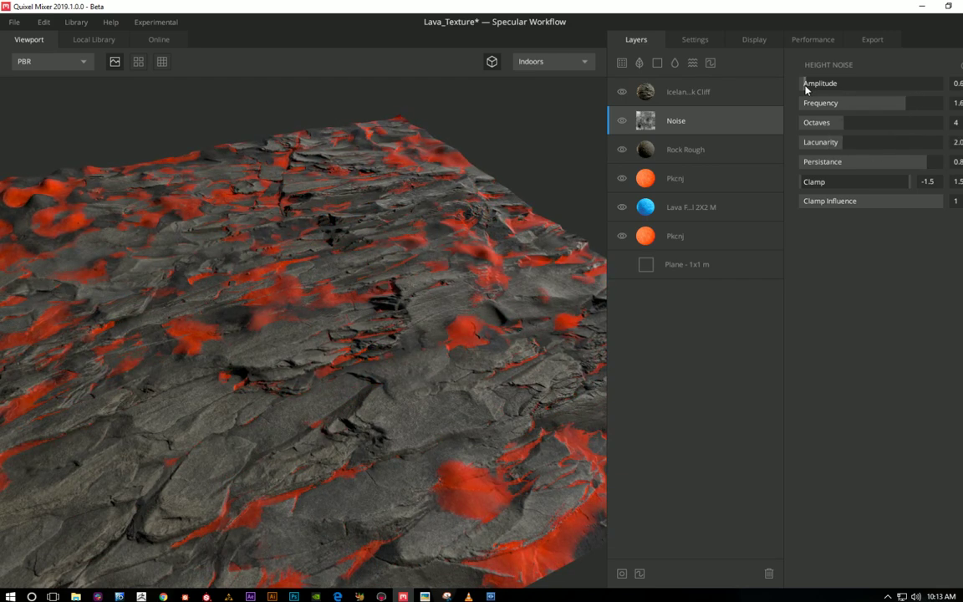
Step: Darken the cliff rock's diffuse to neutral grey and raise its high-frequency height detail
click(669, 92)
click(803, 351)
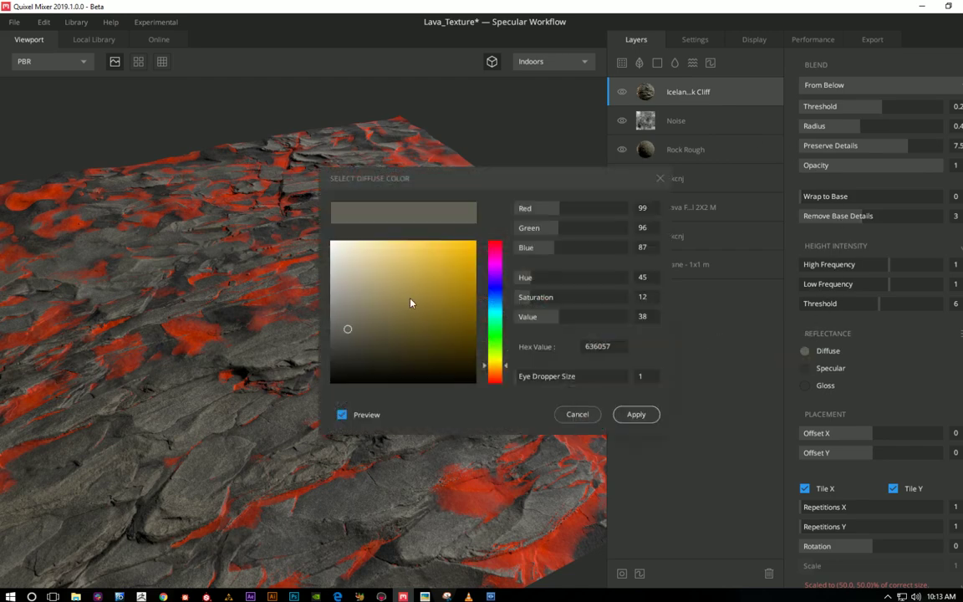
drag(341, 353, 330, 359)
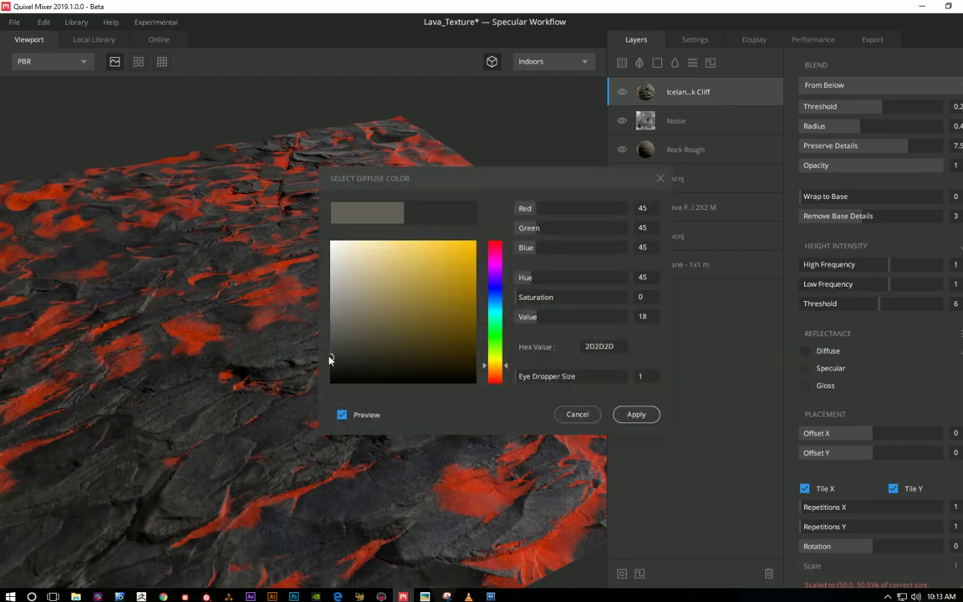
click(636, 414)
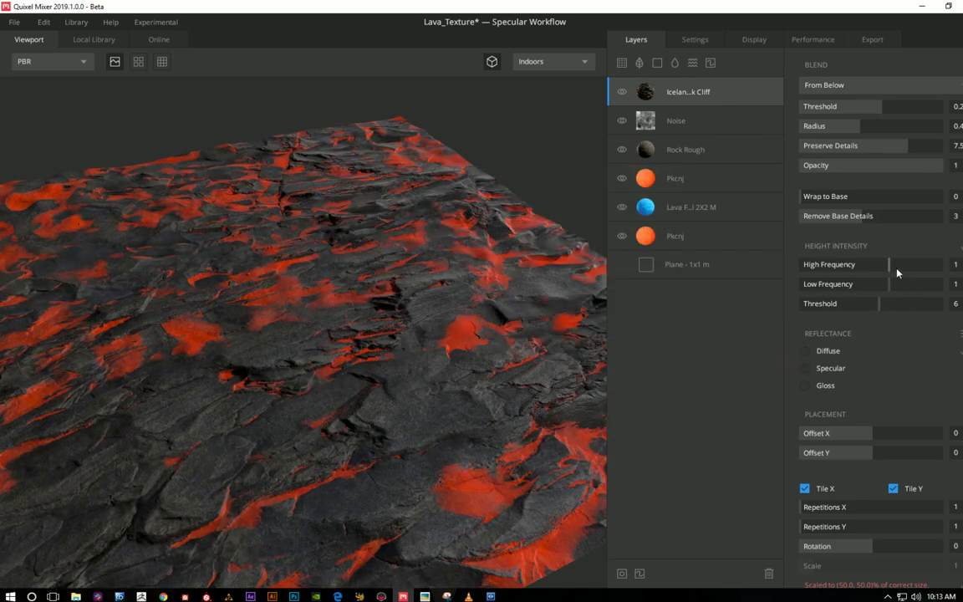
mouse_move(897, 271)
mouse_down()
mouse_move(926, 269)
mouse_move(869, 290)
mouse_move(905, 290)
mouse_move(892, 294)
mouse_up()
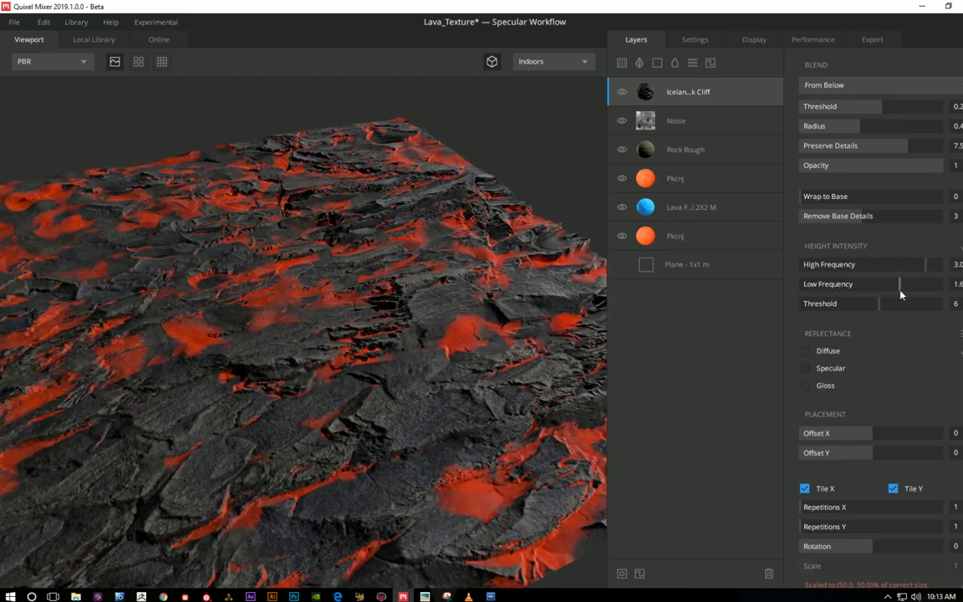
Step: Set the gloss of both orange Pkcnj lava layers to white
click(694, 246)
click(804, 204)
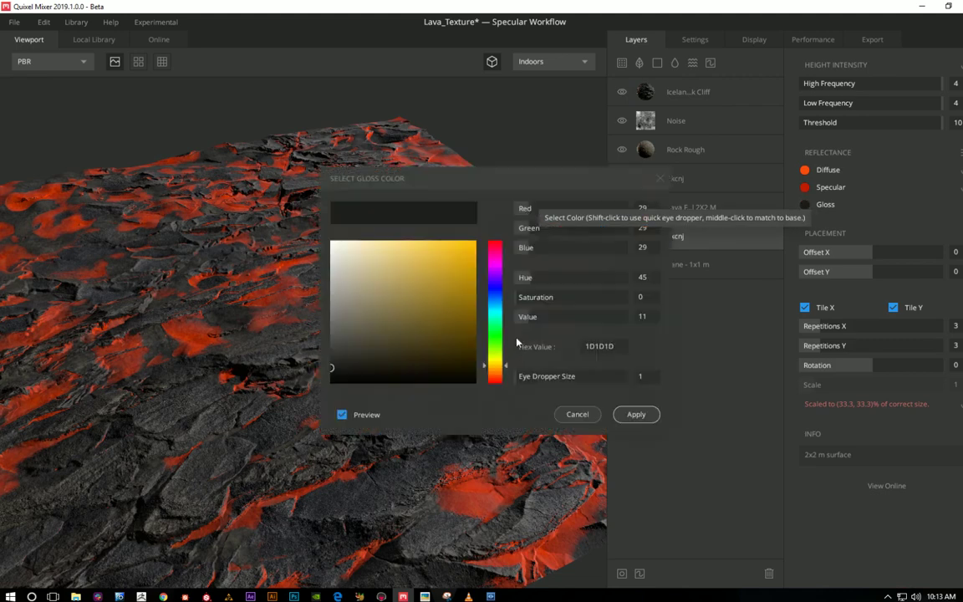
drag(338, 268, 332, 242)
click(642, 413)
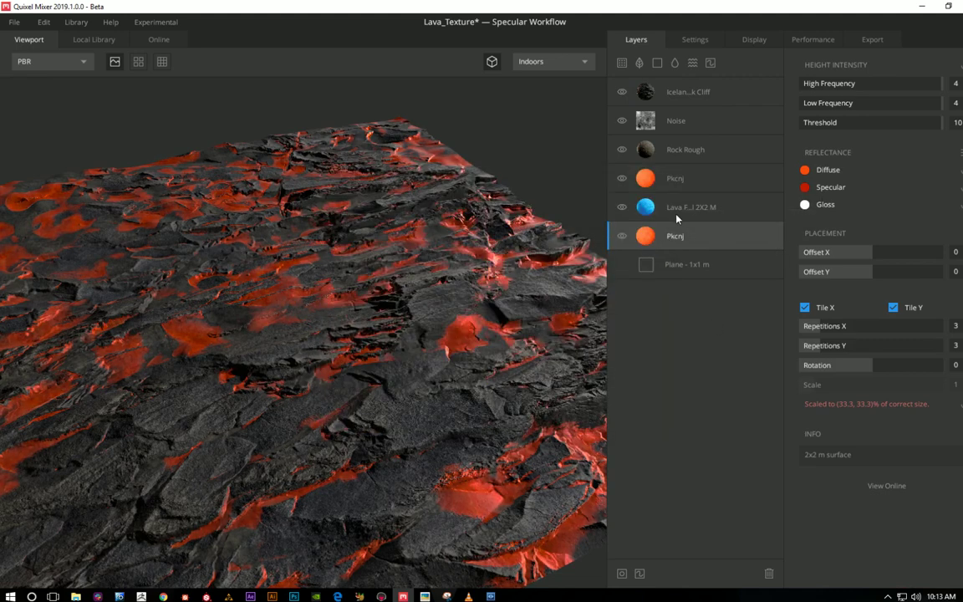
click(640, 182)
click(804, 385)
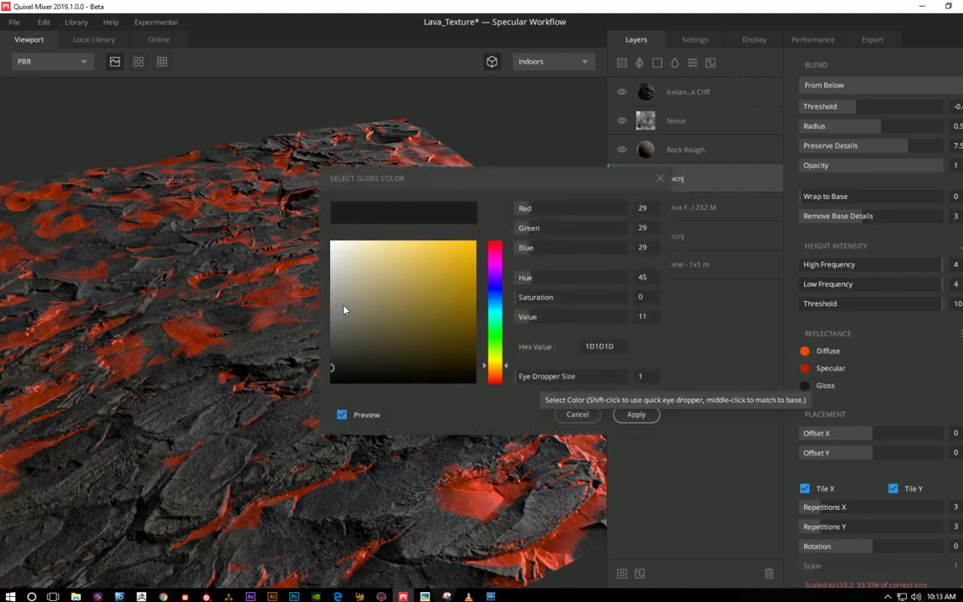
mouse_move(343, 310)
mouse_down()
mouse_move(327, 221)
mouse_move(483, 273)
mouse_move(512, 269)
mouse_up()
click(652, 418)
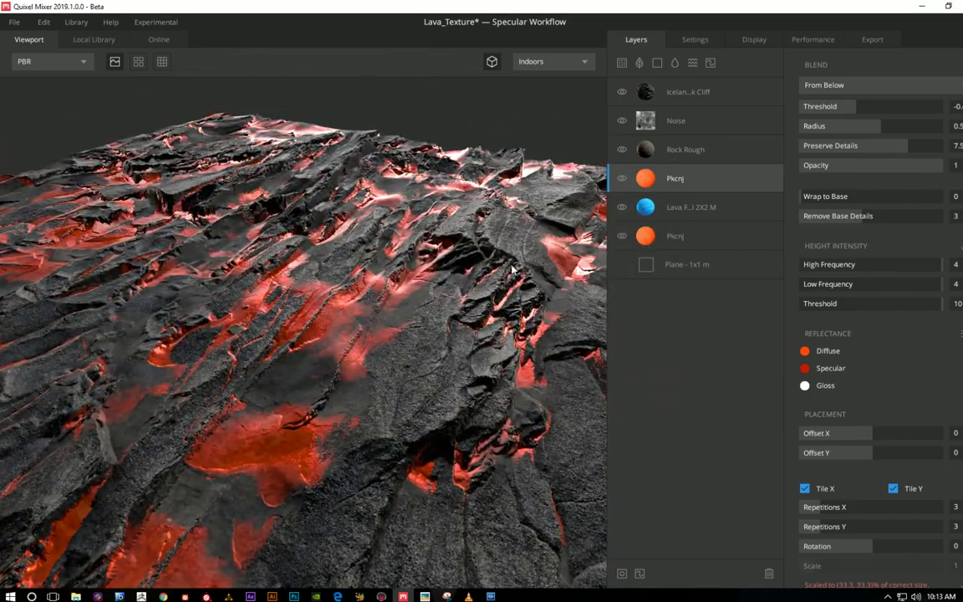
Step: Add a Liquid layer, reduce its terrain coverage and move it to the top of the stack
click(674, 65)
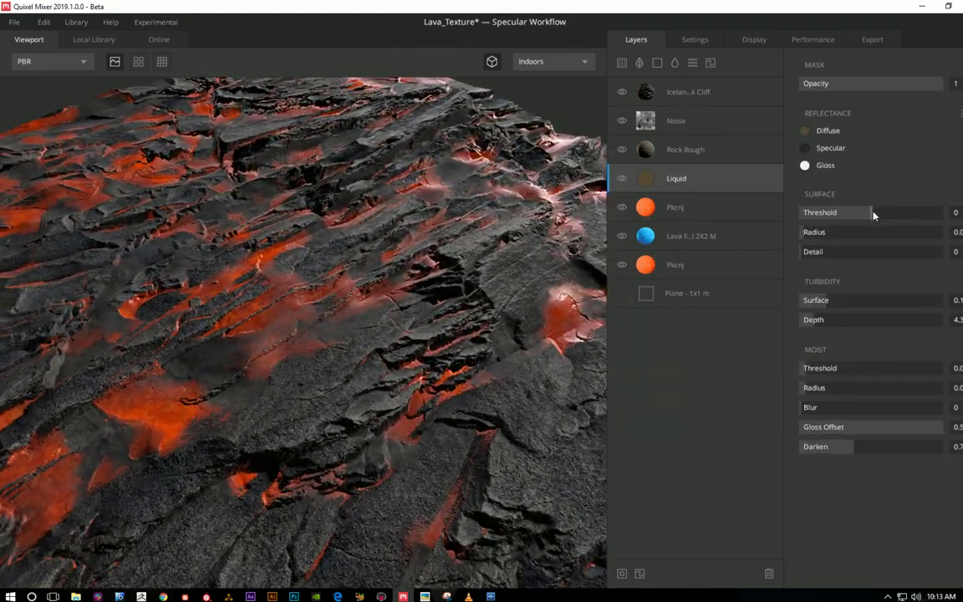
drag(873, 215, 876, 215)
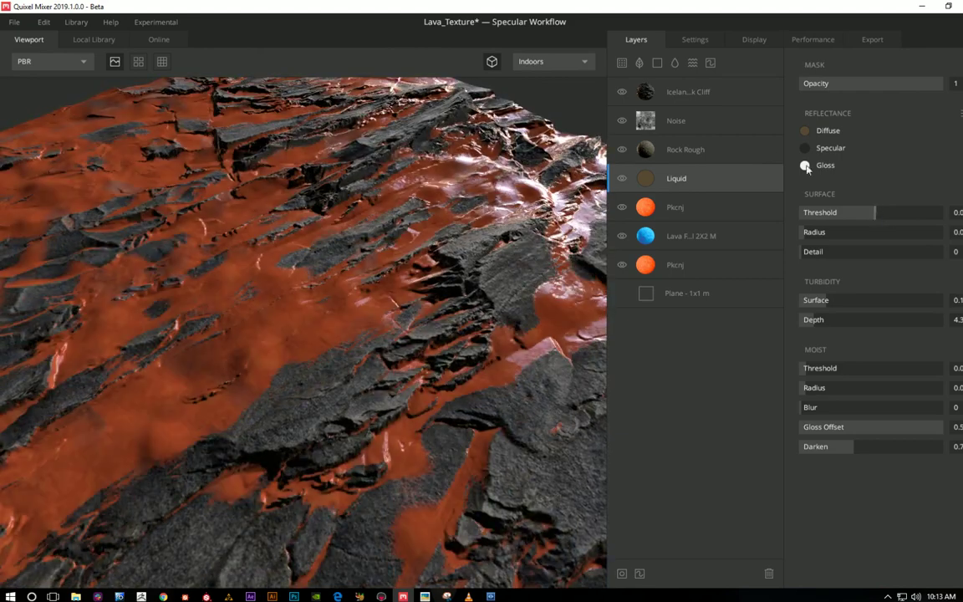
drag(676, 178, 678, 88)
drag(904, 212, 878, 219)
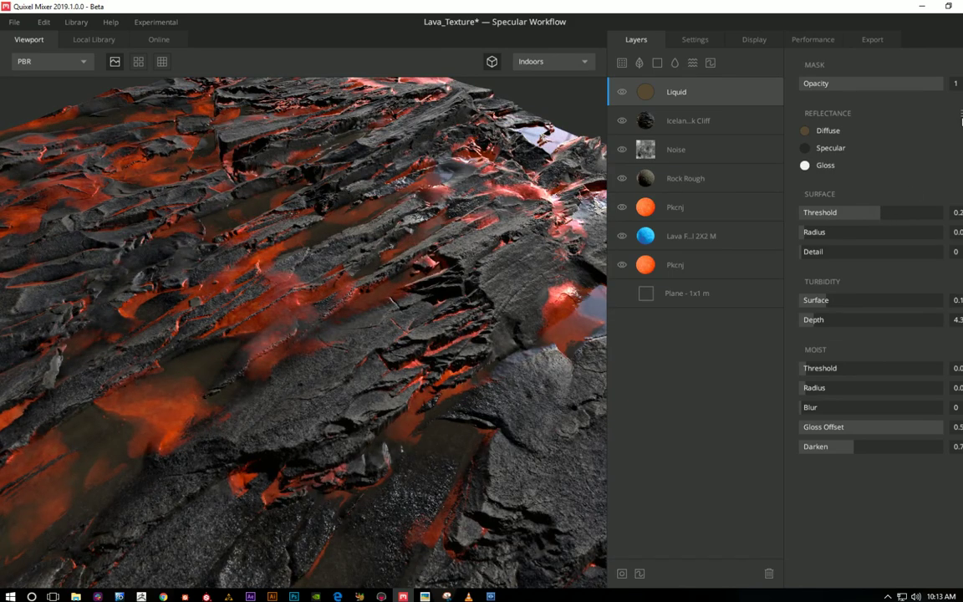
Step: Apply the Gold preset to the liquid and set its specular to dark red 4C1805 sampled from the lava
click(959, 112)
scroll(907, 213, down, 1)
click(905, 217)
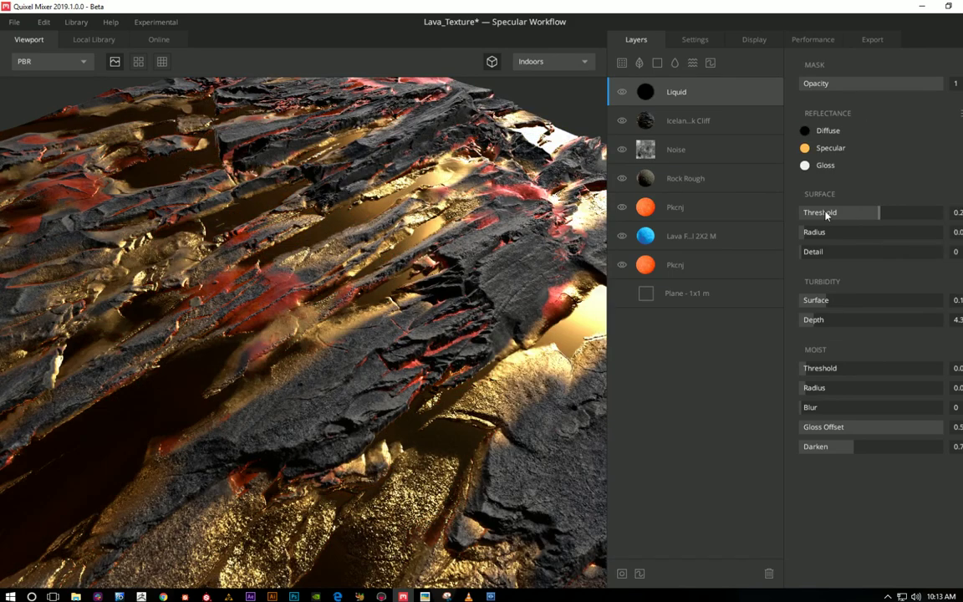
click(804, 148)
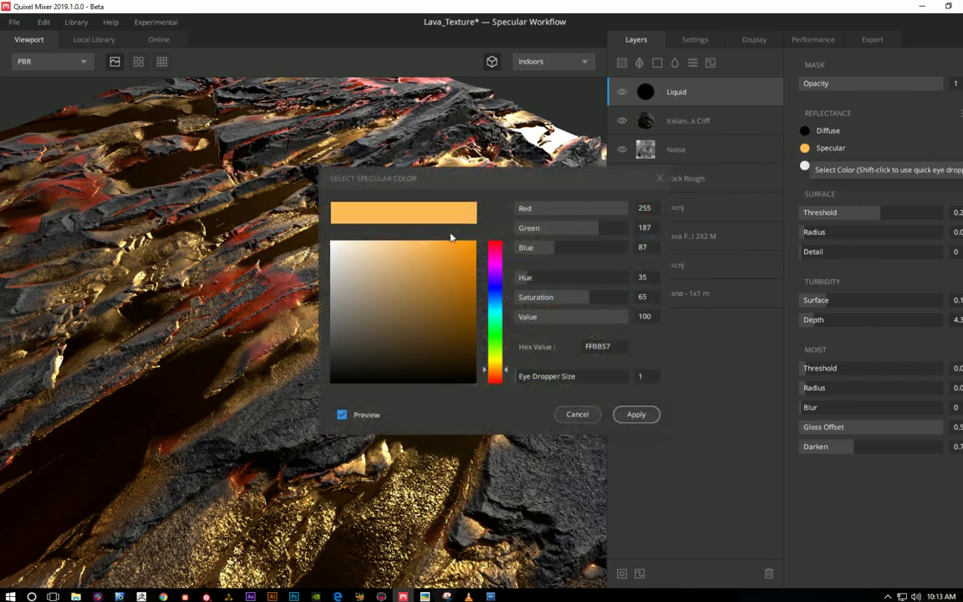
click(274, 296)
drag(463, 316, 466, 330)
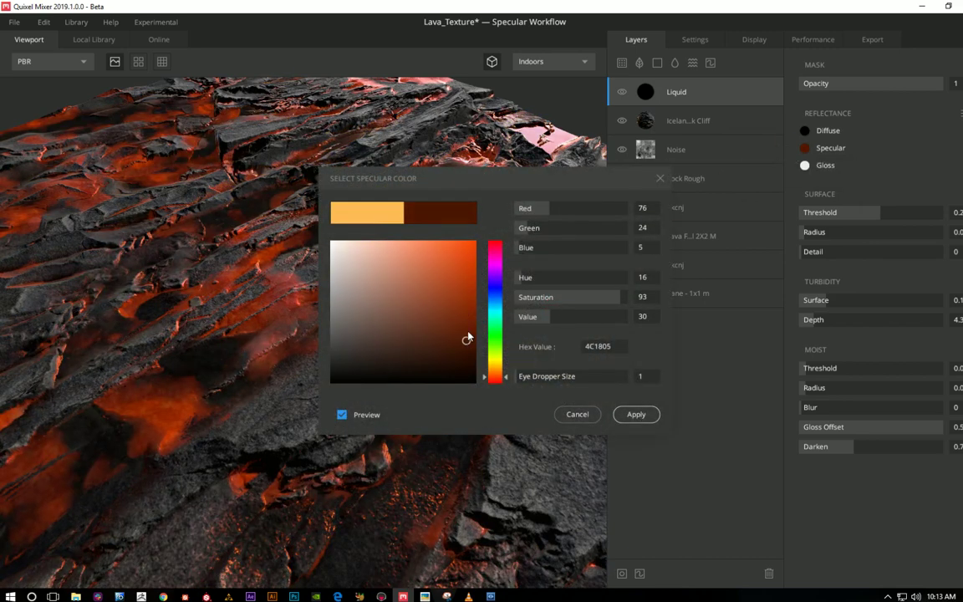
click(635, 414)
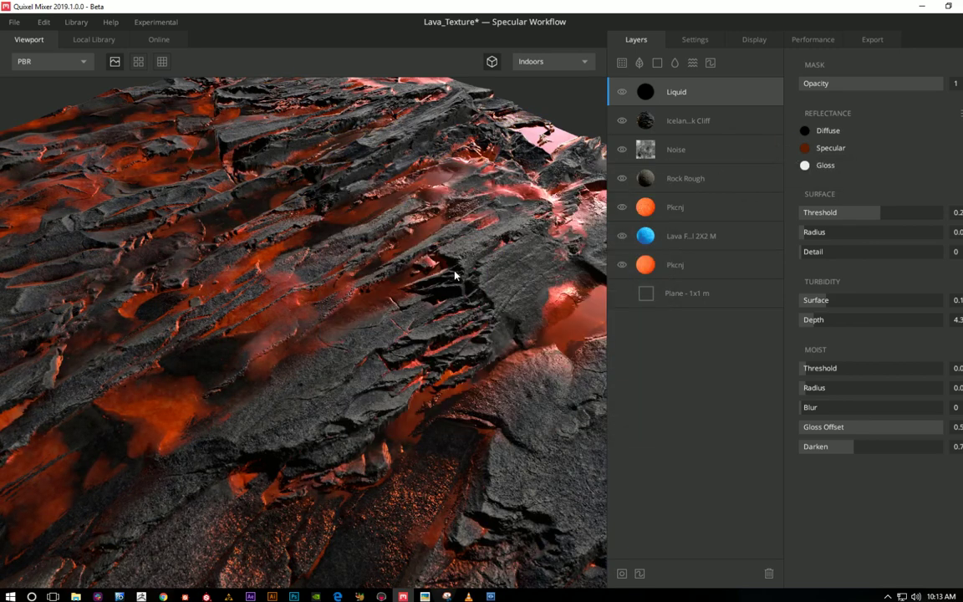
mouse_move(451, 279)
mouse_down()
mouse_move(468, 288)
mouse_move(429, 279)
mouse_up()
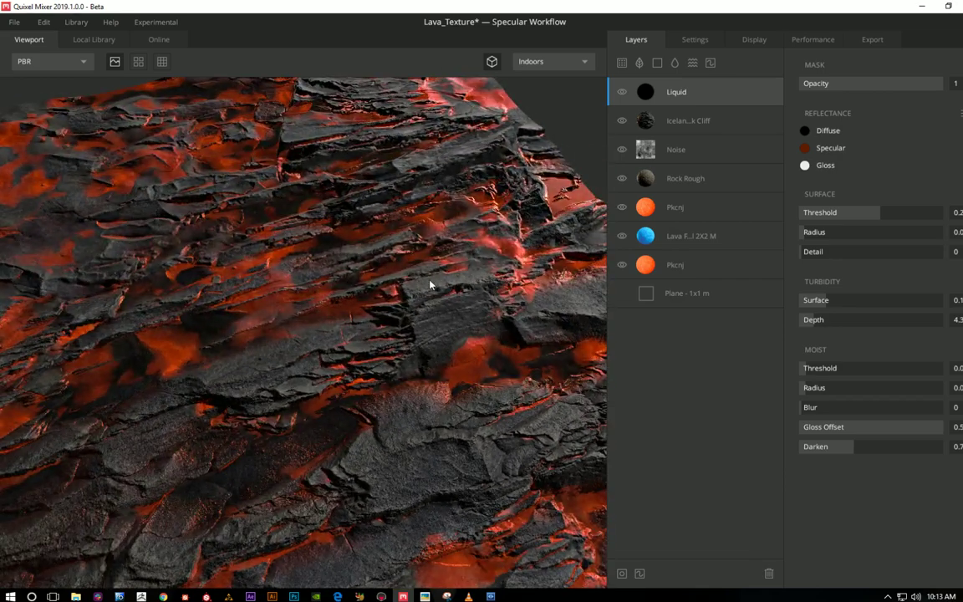
click(681, 120)
click(621, 122)
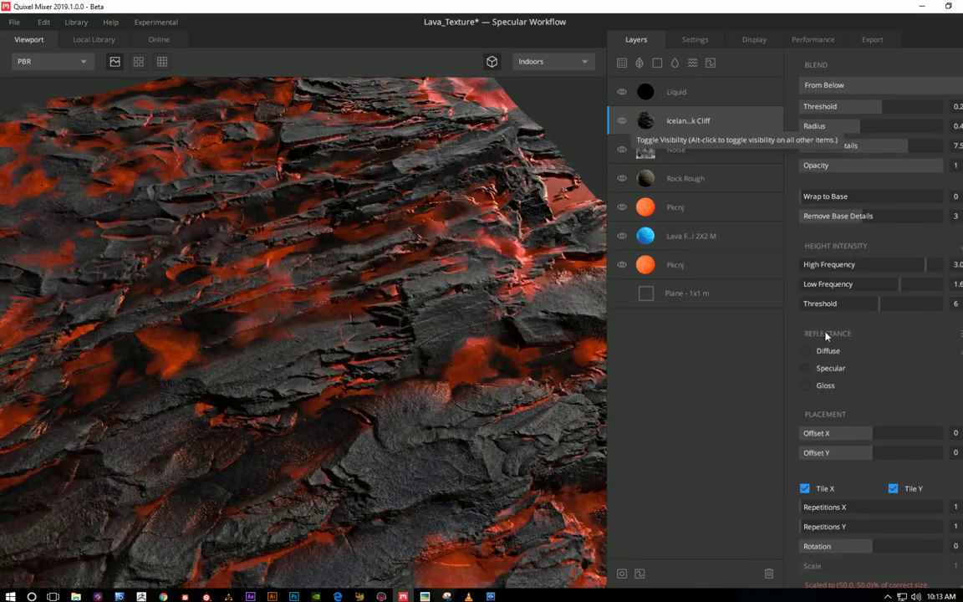
Step: Set the cliff layer's specular colour to black 000000
click(804, 368)
drag(357, 344, 330, 384)
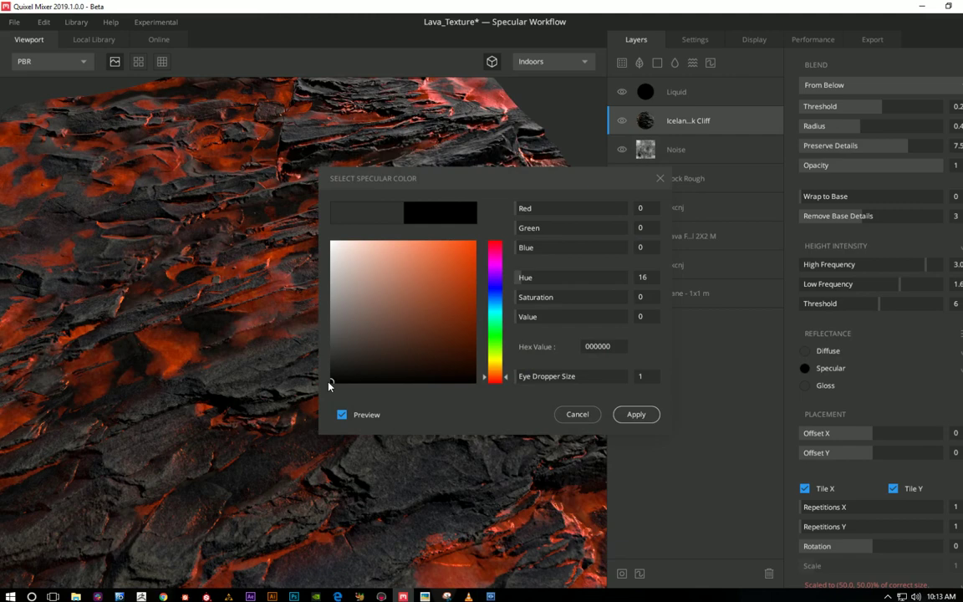
click(640, 416)
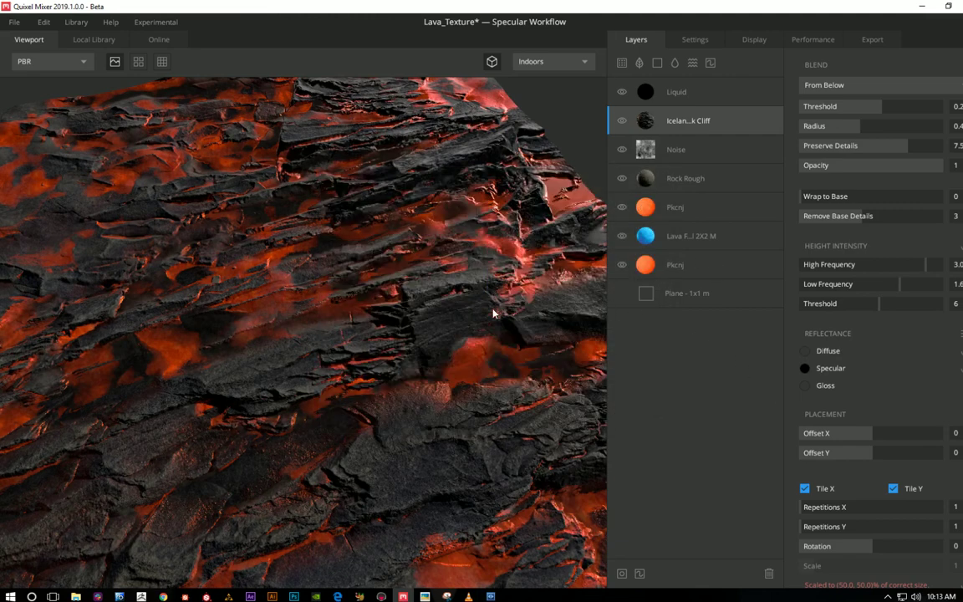
mouse_move(493, 314)
mouse_down()
mouse_move(516, 301)
mouse_move(598, 146)
mouse_up()
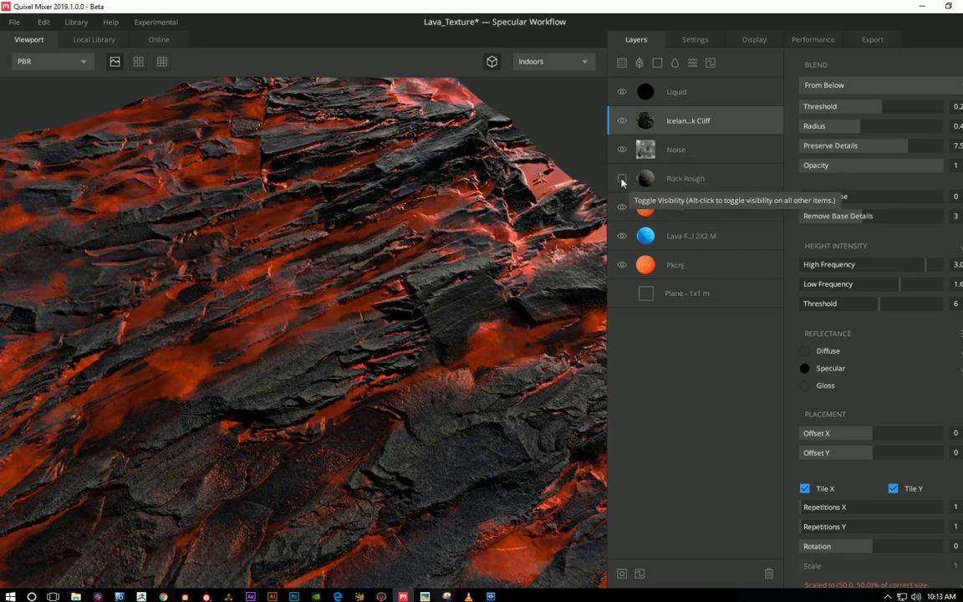
Step: Lower the Rock Rough layer's blend threshold to 0.0
click(673, 178)
mouse_move(875, 109)
mouse_down()
mouse_move(859, 132)
mouse_move(834, 126)
mouse_up()
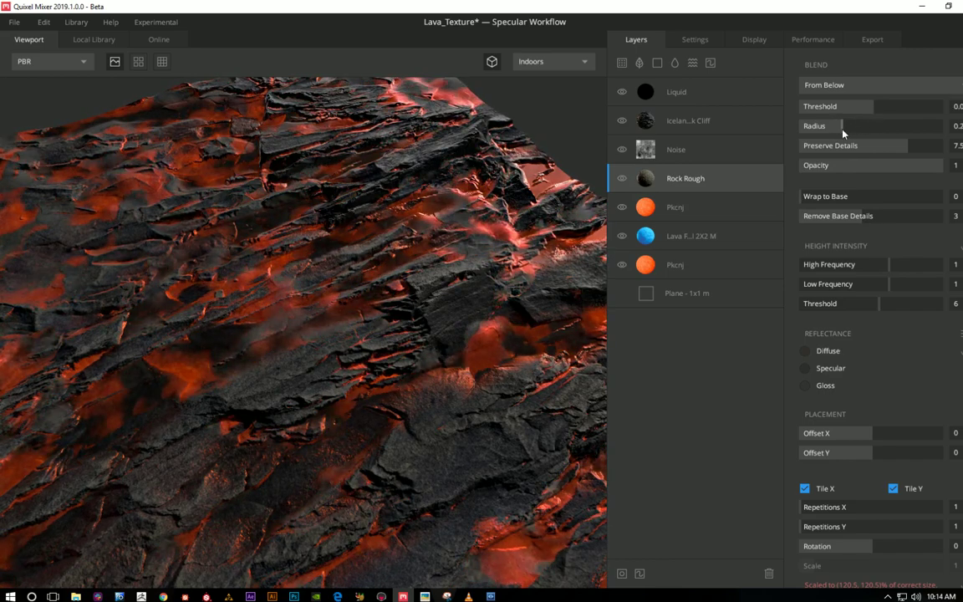
click(711, 94)
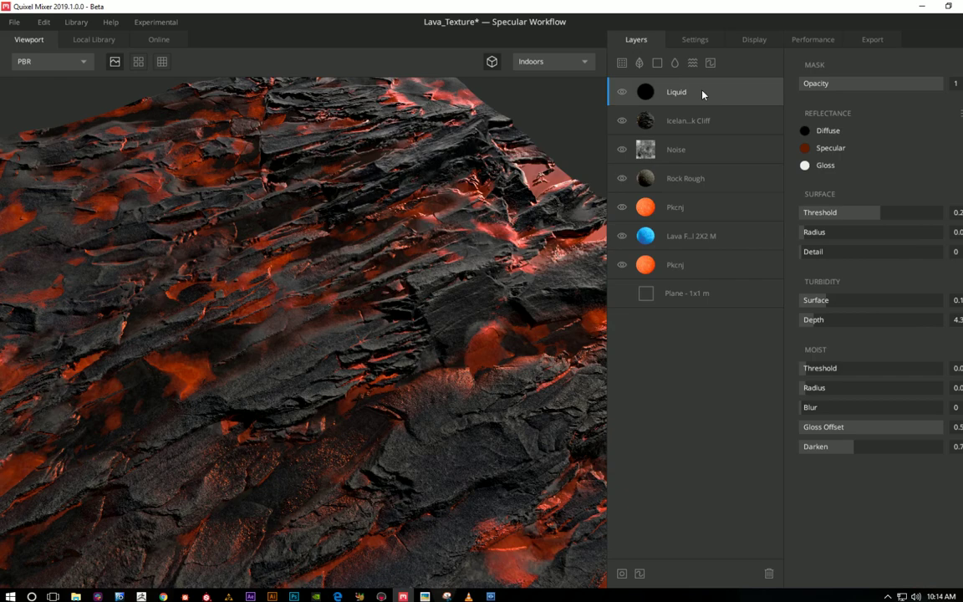
Step: Delete the Liquid layer and put a Rock Rough copy on top, blending From Above with lower threshold
key(Delete)
drag(548, 272, 563, 239)
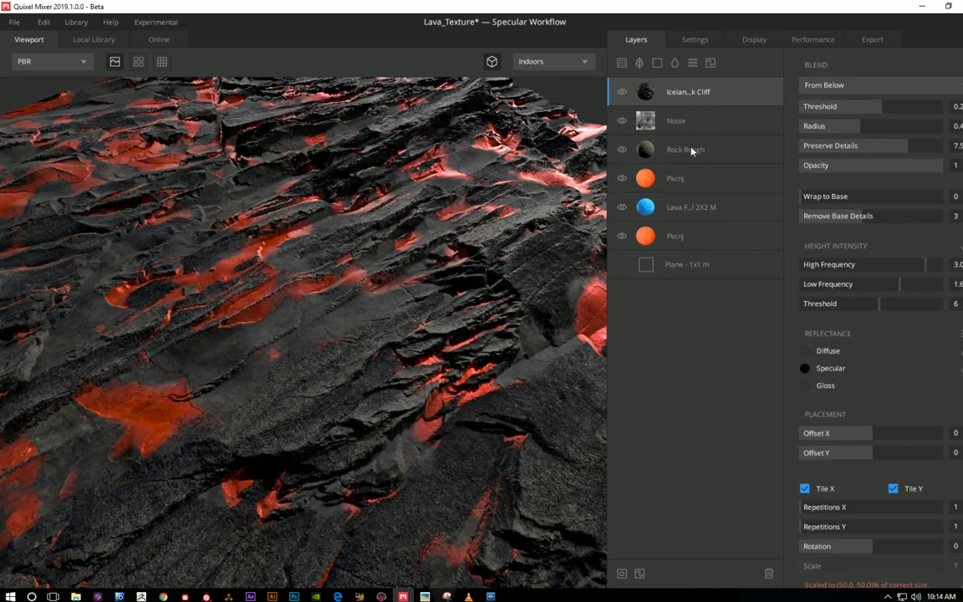
click(710, 151)
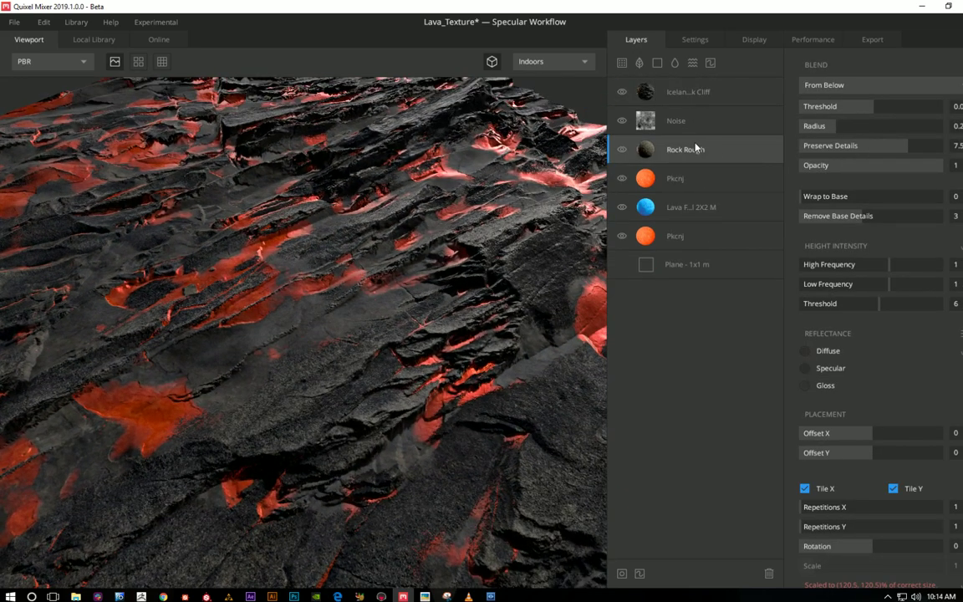
key(ctrl+d)
drag(635, 149, 638, 70)
click(835, 85)
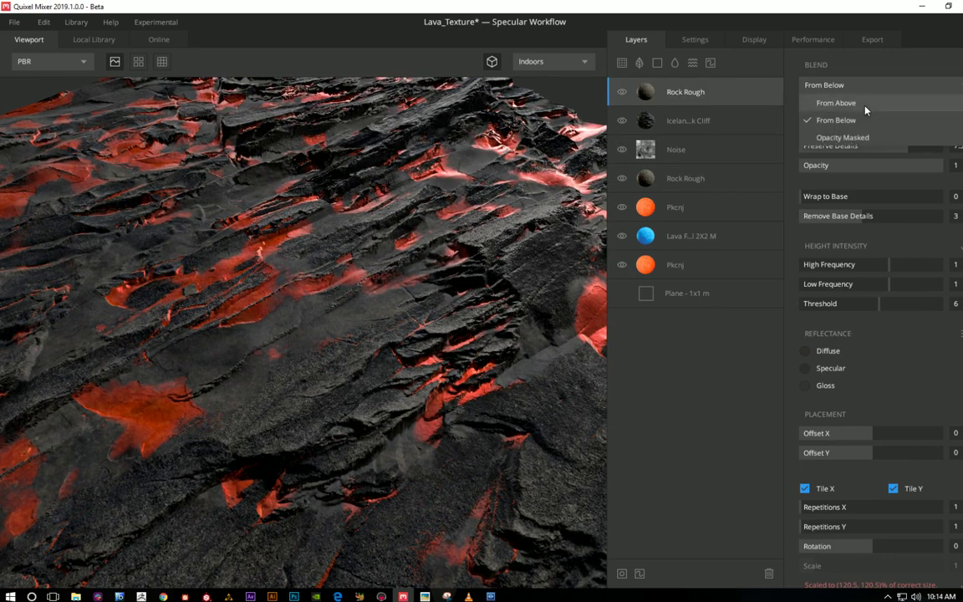
click(865, 107)
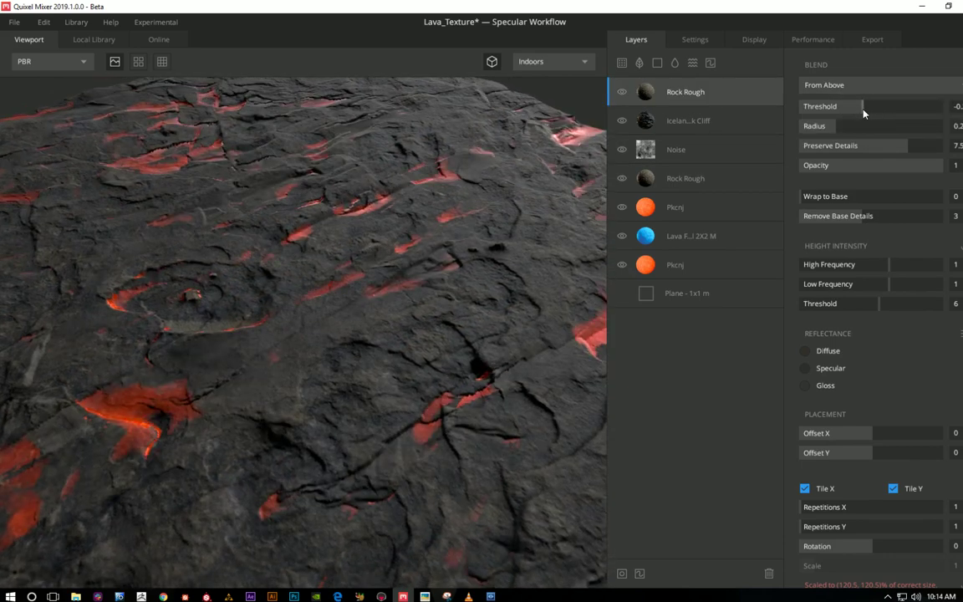
drag(863, 109, 858, 110)
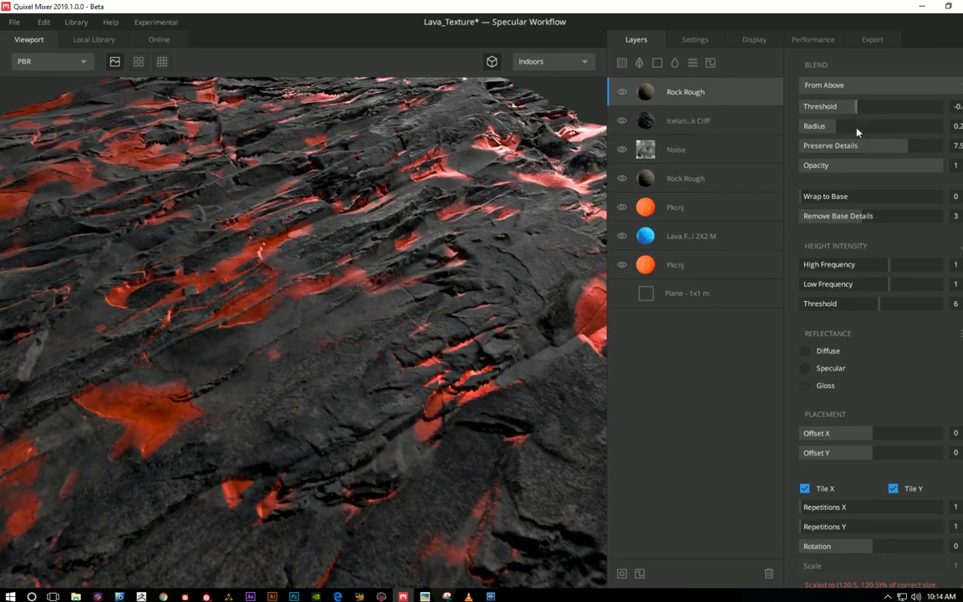
Step: Give the Rock Rough copy grey gloss 706F6F and boost high-frequency height on both Rock Rough layers
click(805, 385)
drag(333, 358, 332, 327)
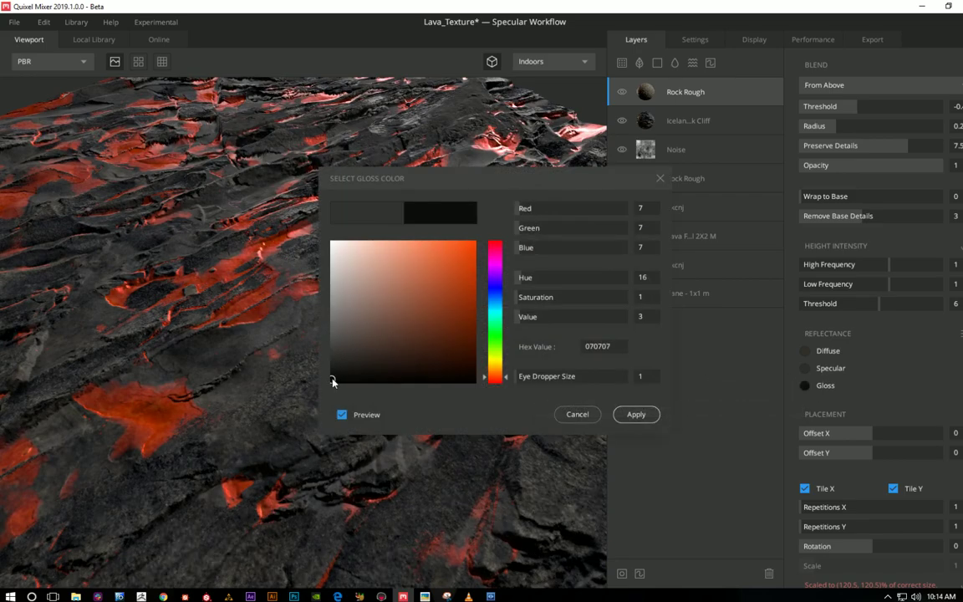
click(627, 414)
drag(434, 362, 441, 387)
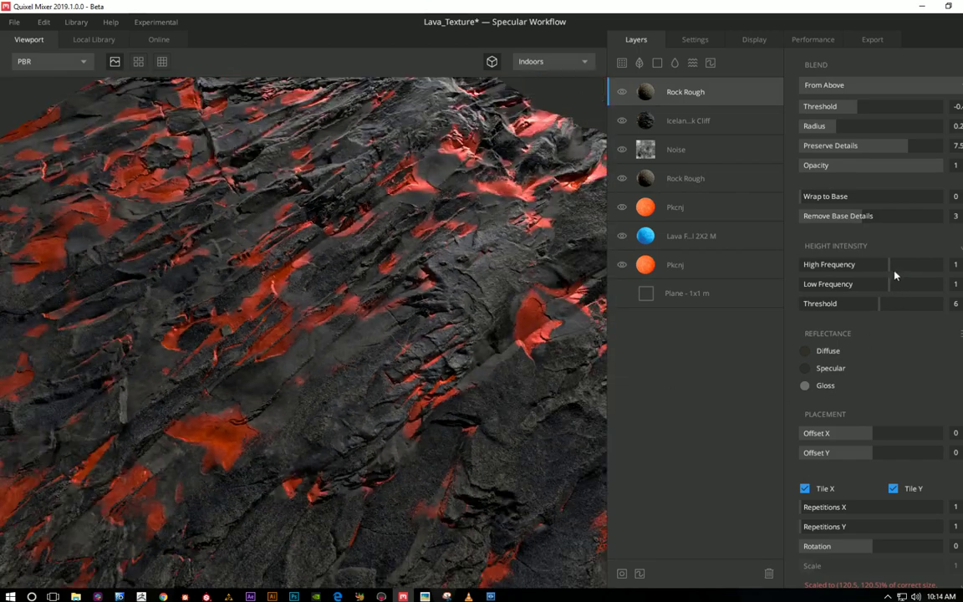
mouse_move(894, 275)
mouse_down()
mouse_move(930, 269)
mouse_move(853, 286)
mouse_up()
drag(443, 280, 340, 281)
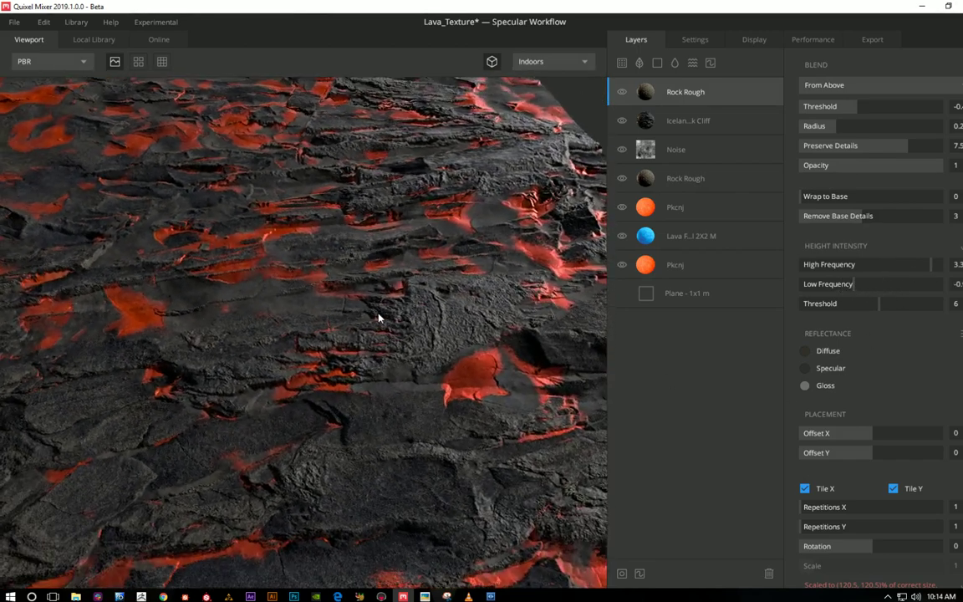
click(614, 177)
mouse_move(889, 264)
mouse_down()
mouse_move(919, 265)
mouse_move(859, 288)
mouse_move(938, 267)
mouse_up()
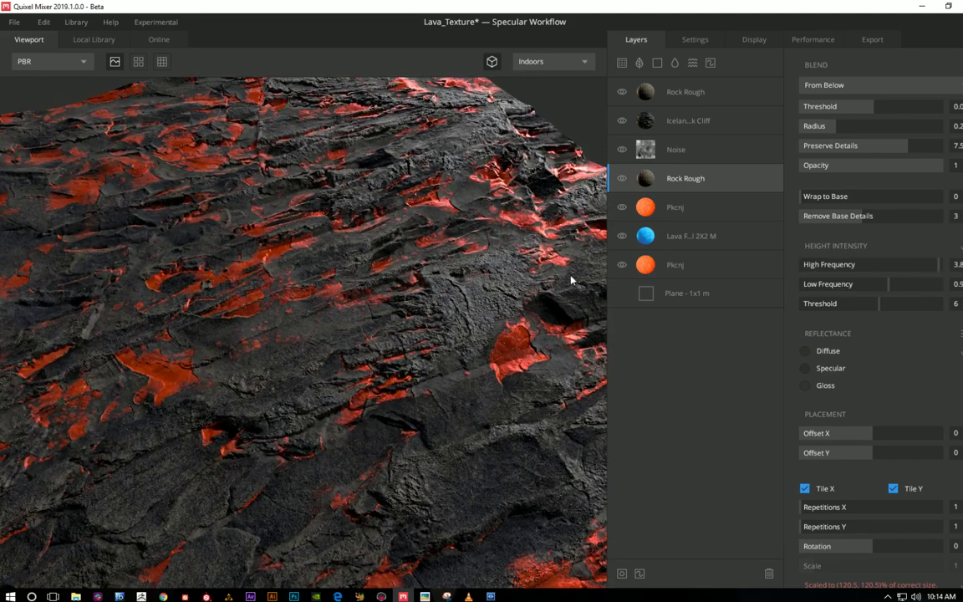
Step: Raise the lower Rock Rough's high frequency to 3.8, then hide and delete that layer
drag(818, 127, 830, 126)
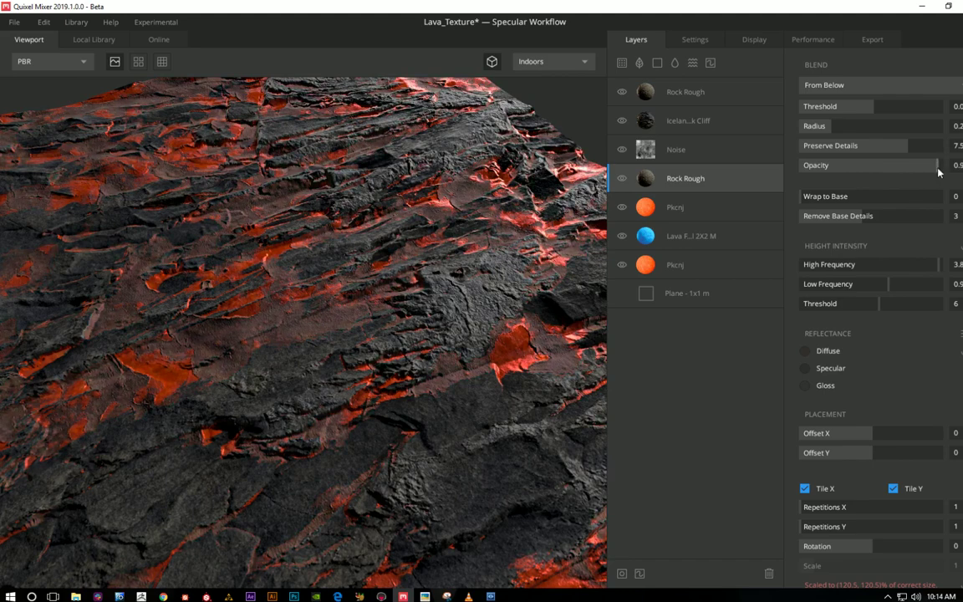
drag(502, 318, 516, 361)
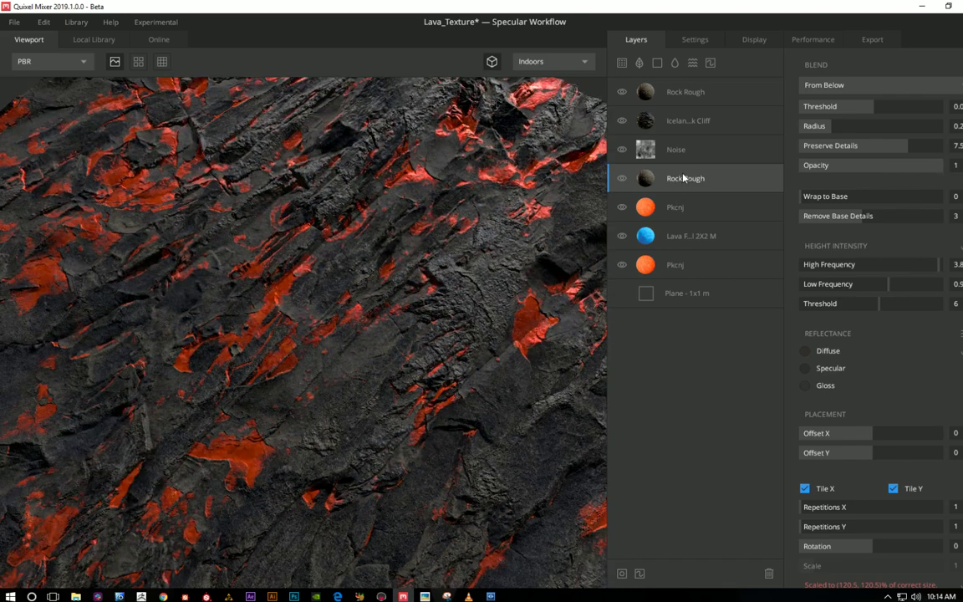
click(622, 181)
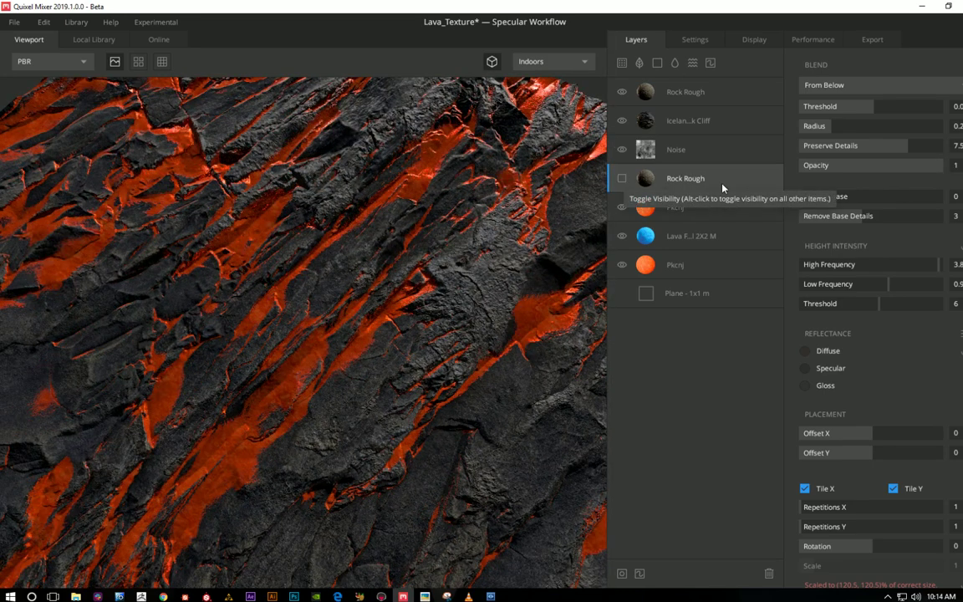
key(Delete)
mouse_move(468, 251)
mouse_down()
mouse_move(341, 352)
mouse_move(360, 339)
mouse_up()
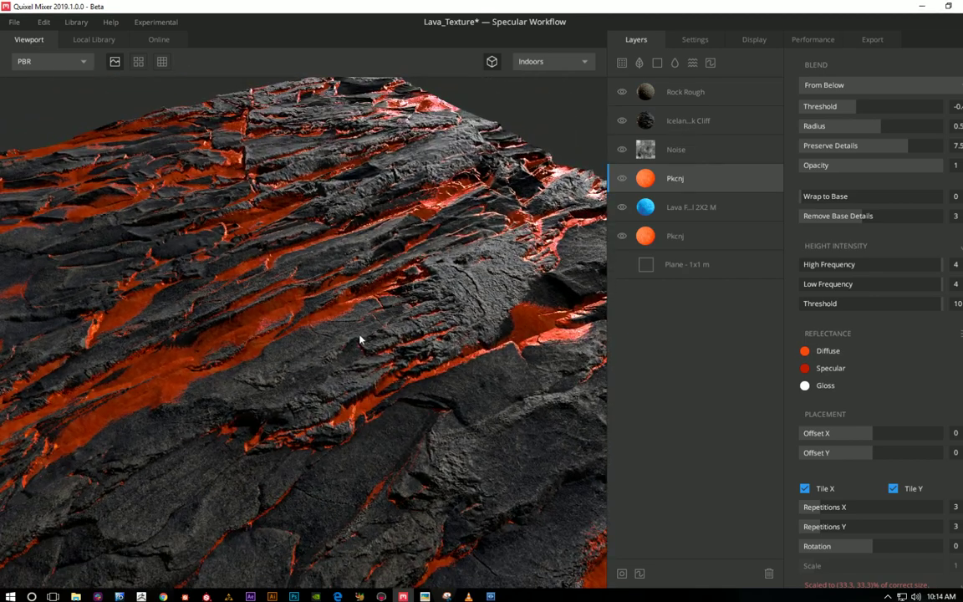
Step: Set the upper Pkcnj lava layer's gloss to near black and its blend radius to 0.4
click(803, 368)
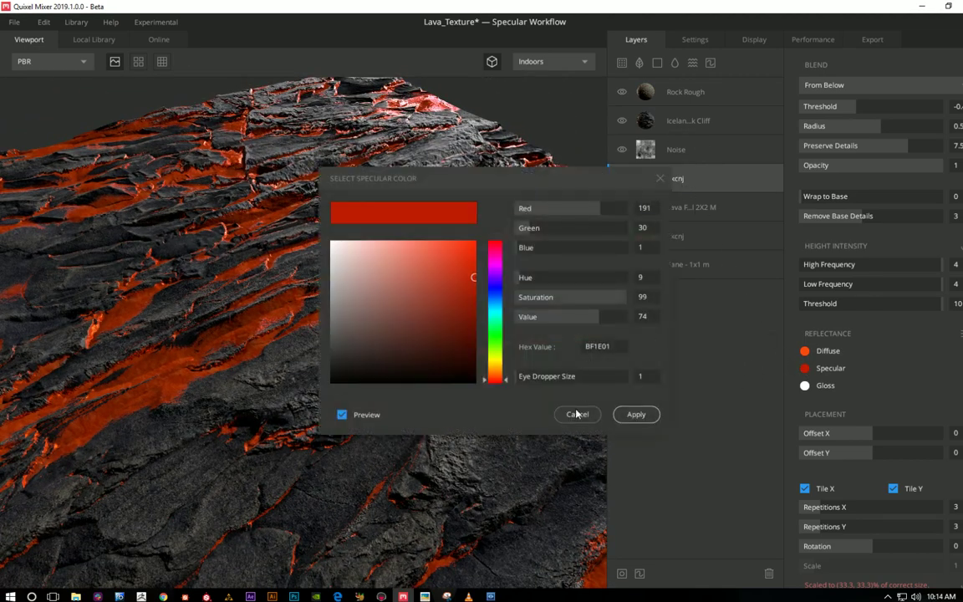
click(596, 415)
click(804, 386)
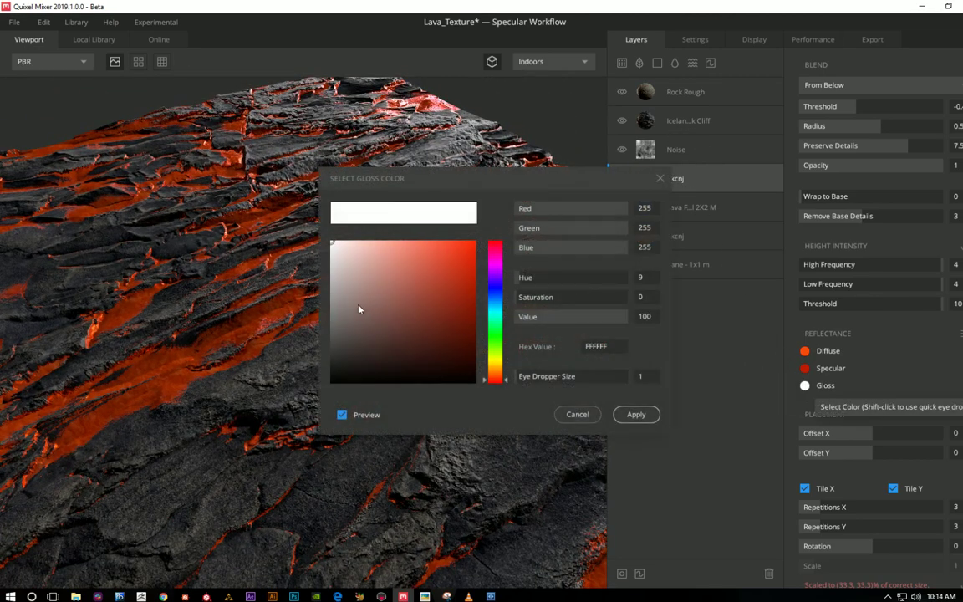
click(332, 314)
drag(332, 324, 329, 368)
click(647, 417)
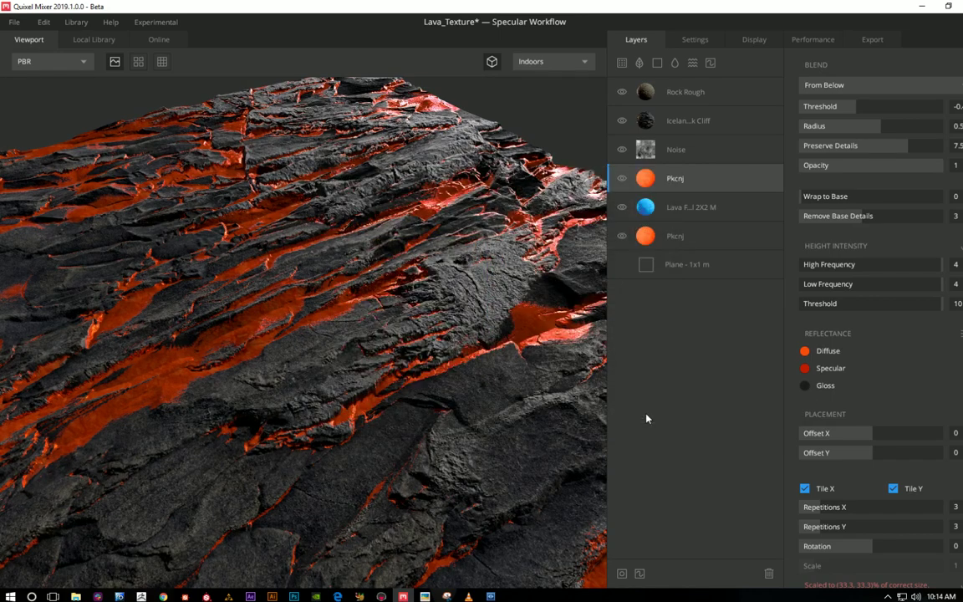
drag(864, 126, 852, 136)
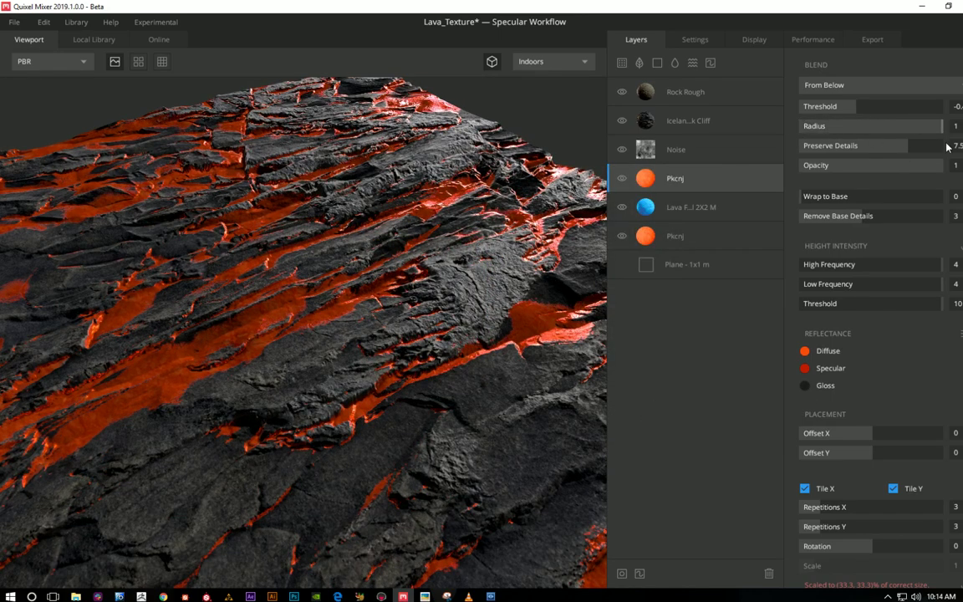
scroll(494, 356, up, 3)
scroll(494, 356, down, 3)
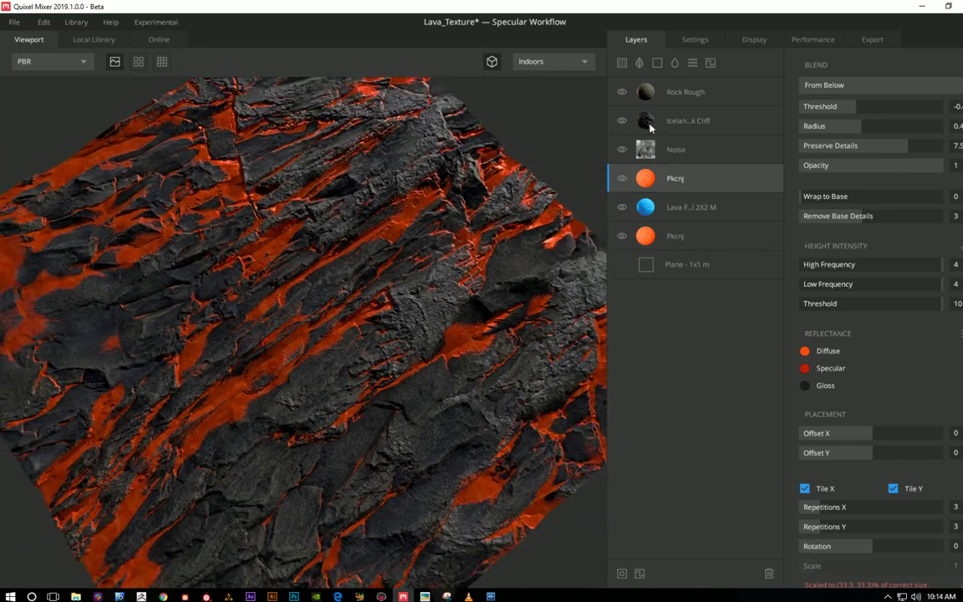
click(668, 121)
Step: Duplicate Icelandic Cliff to the top, blending From Above with a negative threshold
key(ctrl+d)
drag(684, 91, 683, 86)
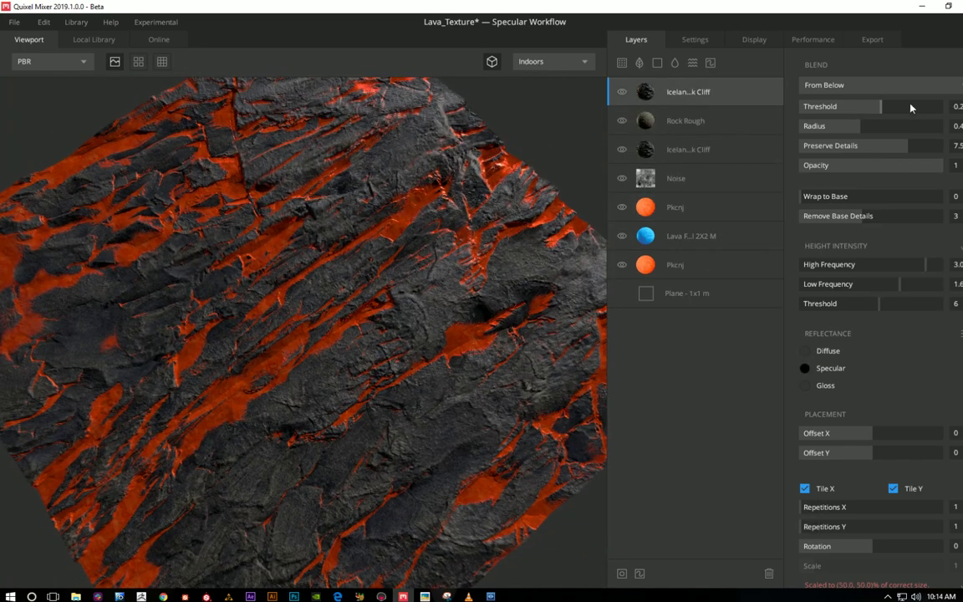
click(835, 84)
click(880, 102)
drag(880, 107, 867, 115)
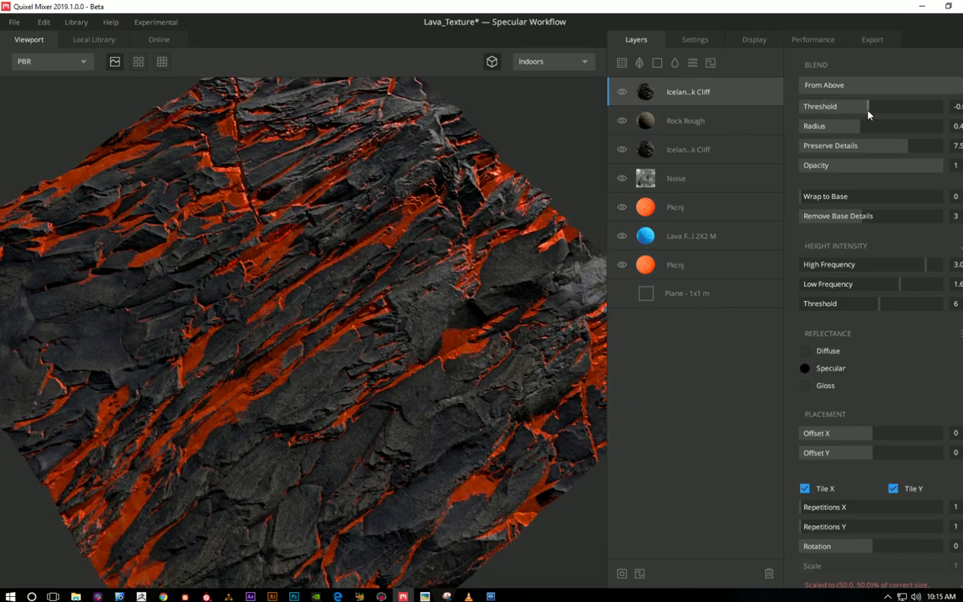
mouse_move(371, 341)
mouse_down()
mouse_move(307, 323)
mouse_move(482, 365)
mouse_move(401, 359)
mouse_up()
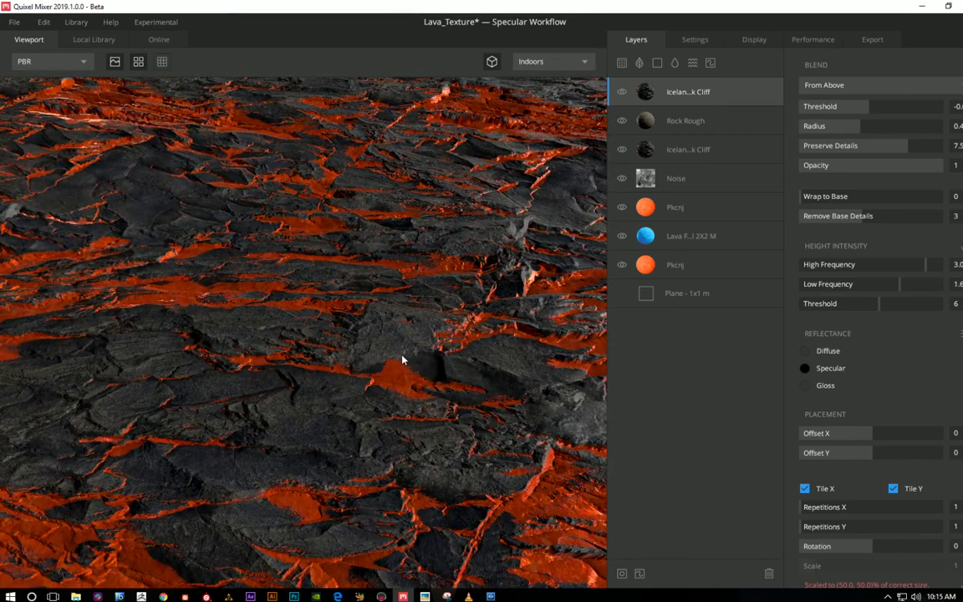
click(625, 208)
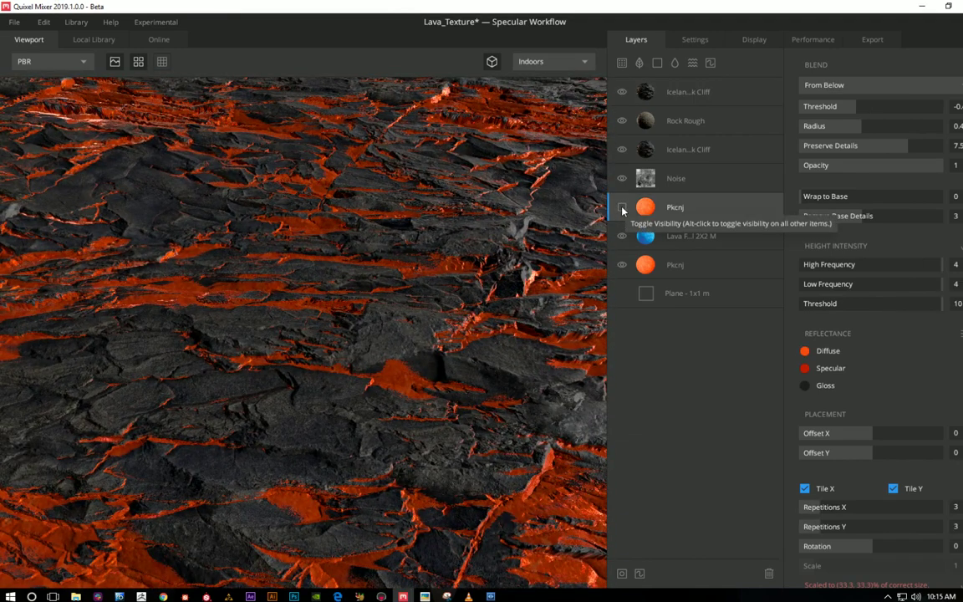
Step: Place a copy of the lava-flow layer on top and tint its diffuse dark grey 494949
click(622, 265)
click(623, 265)
click(681, 237)
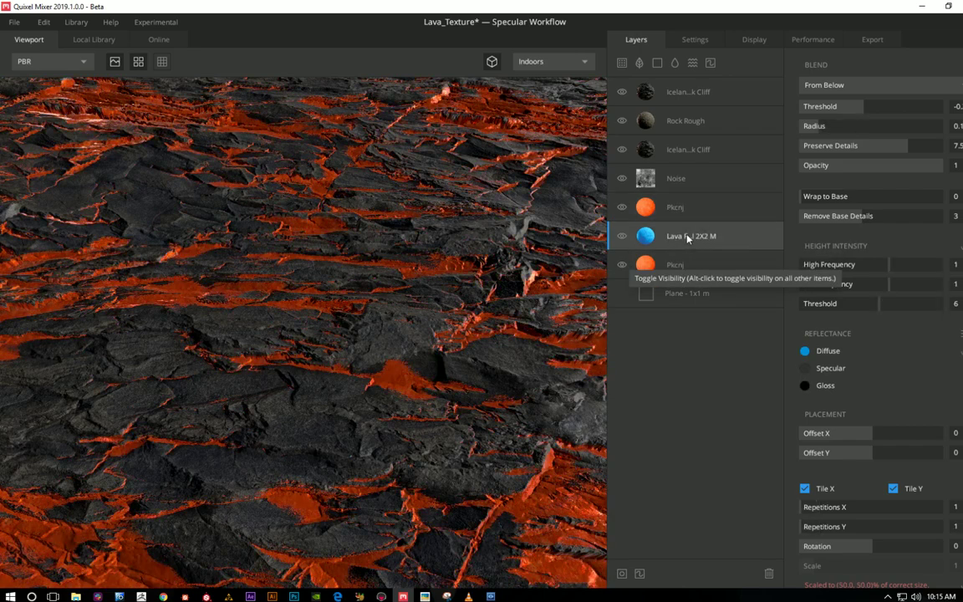
drag(687, 238, 704, 90)
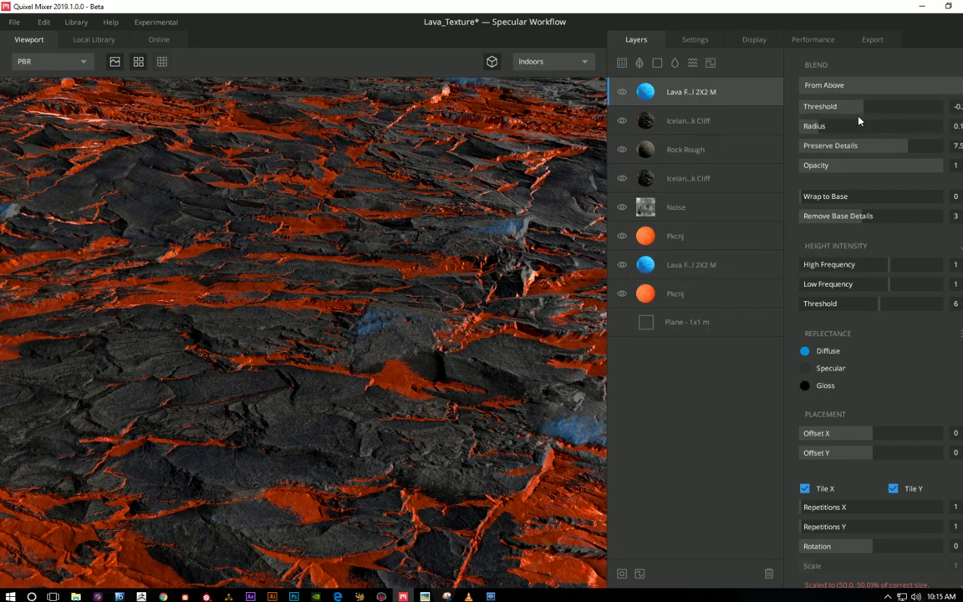
drag(863, 107, 866, 108)
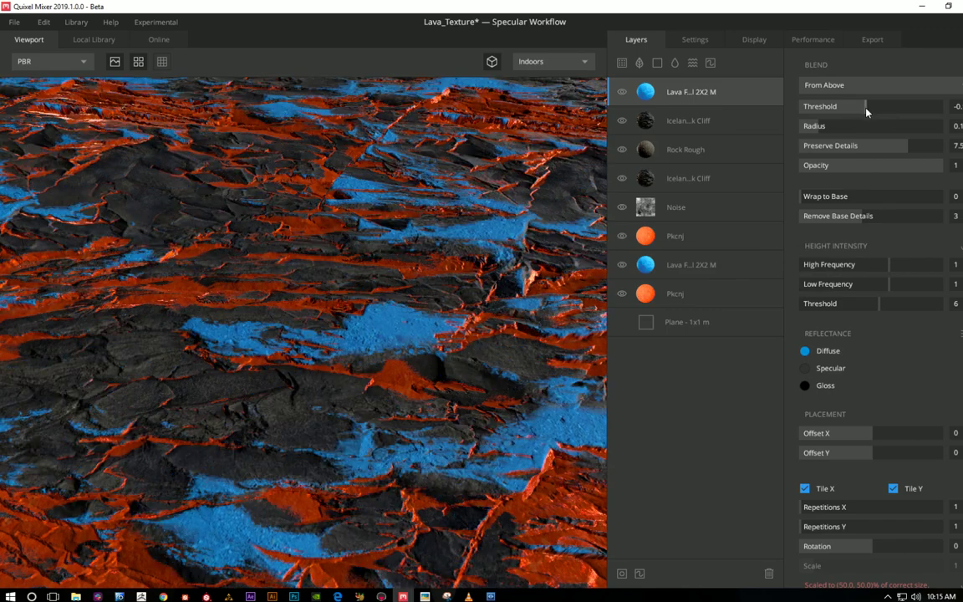
click(804, 351)
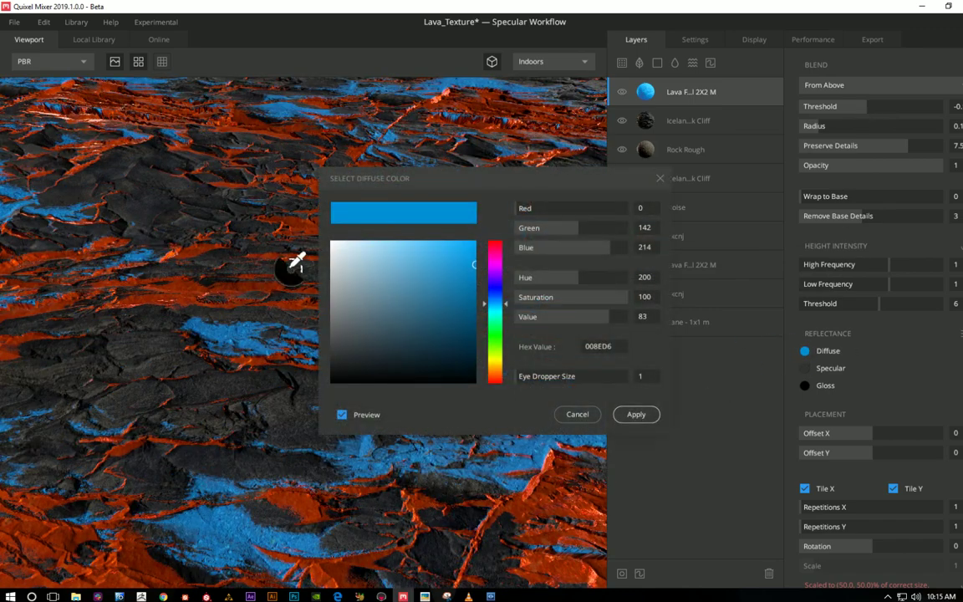
click(293, 266)
click(332, 342)
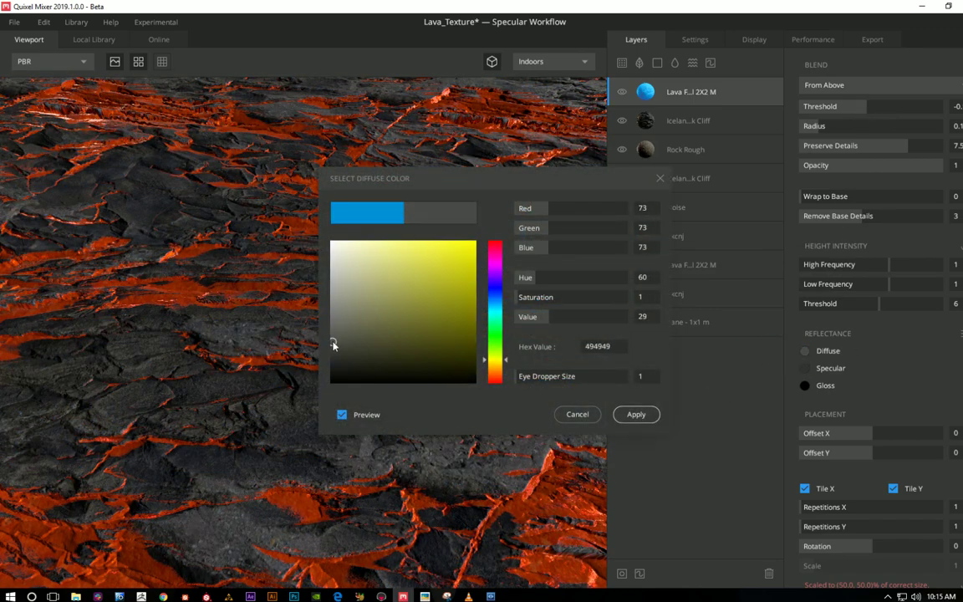
click(619, 415)
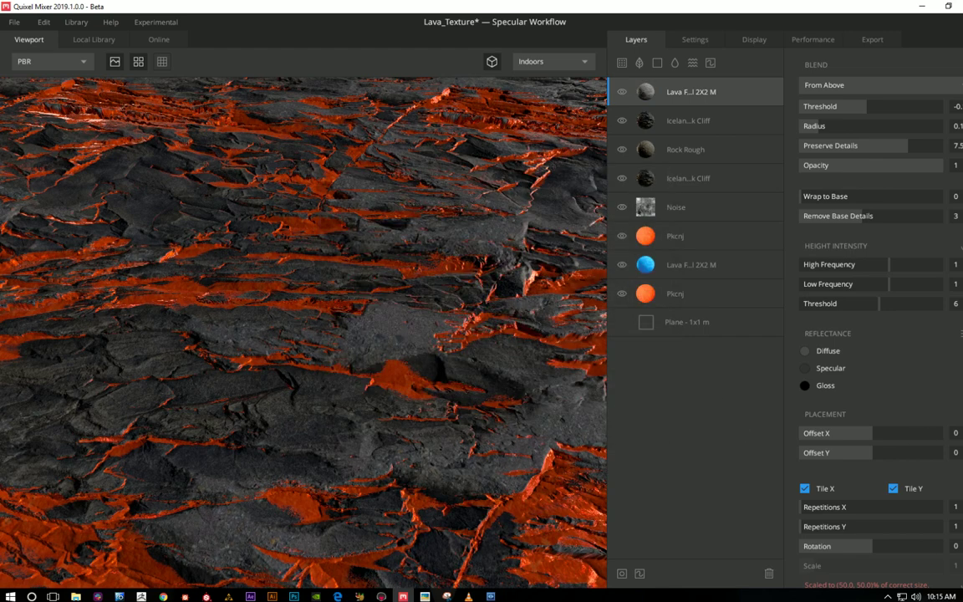
Step: Tile the copy 3×3 and set its height: high frequency 3.6, raised low frequency, threshold 9
click(955, 527)
text(3)
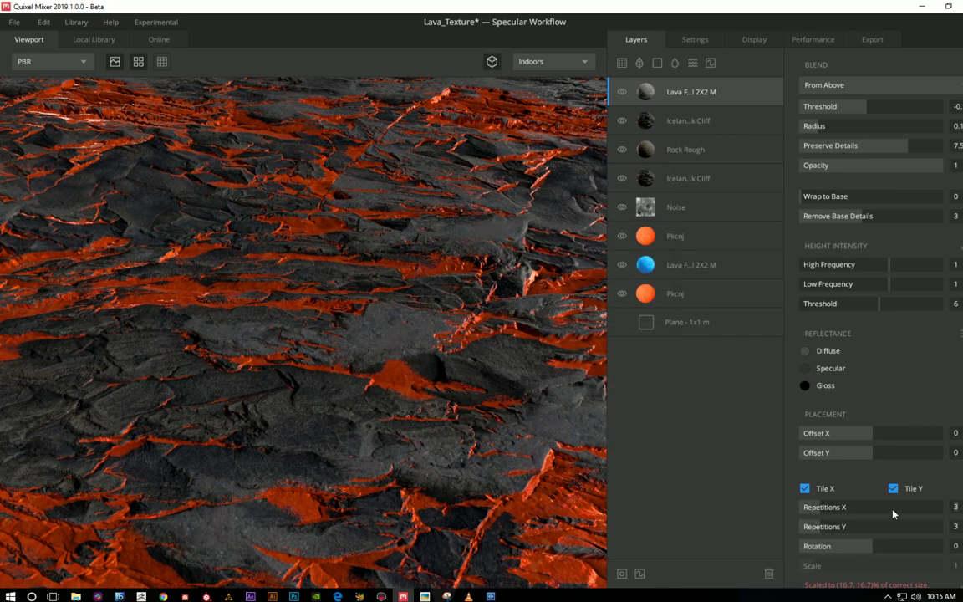
key(Return)
drag(890, 271, 829, 267)
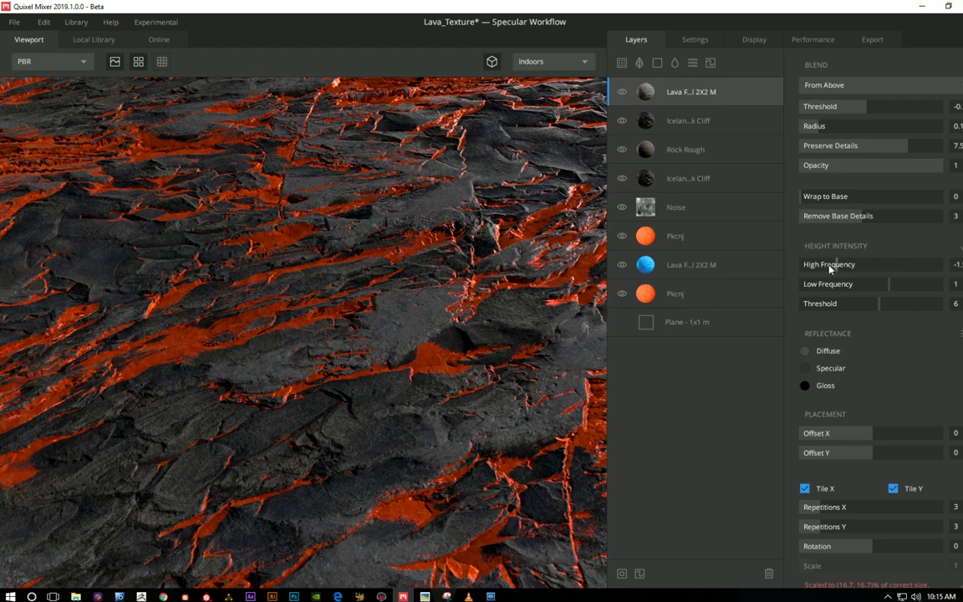
drag(886, 283, 933, 286)
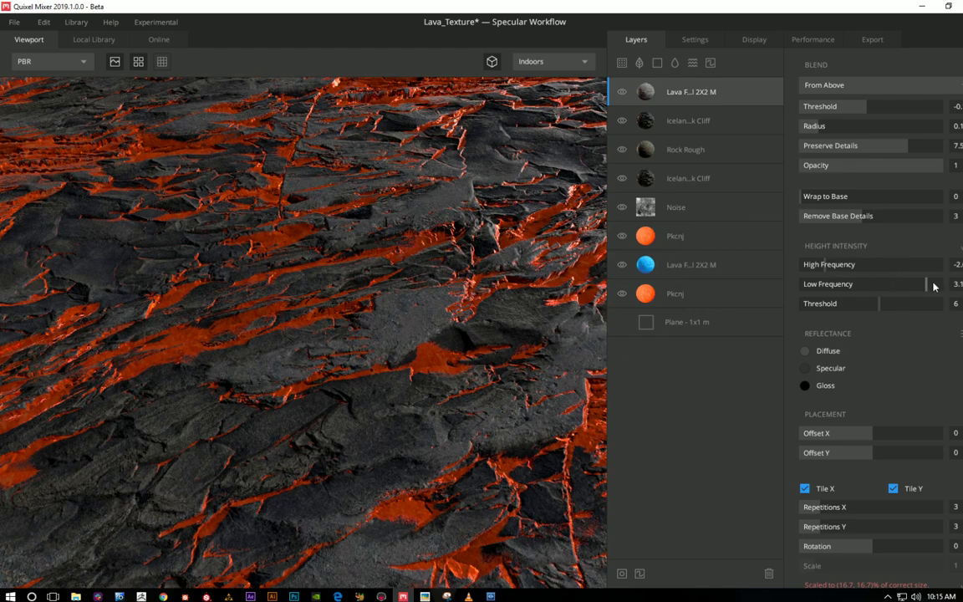
click(884, 285)
drag(884, 305, 934, 309)
drag(847, 272, 936, 268)
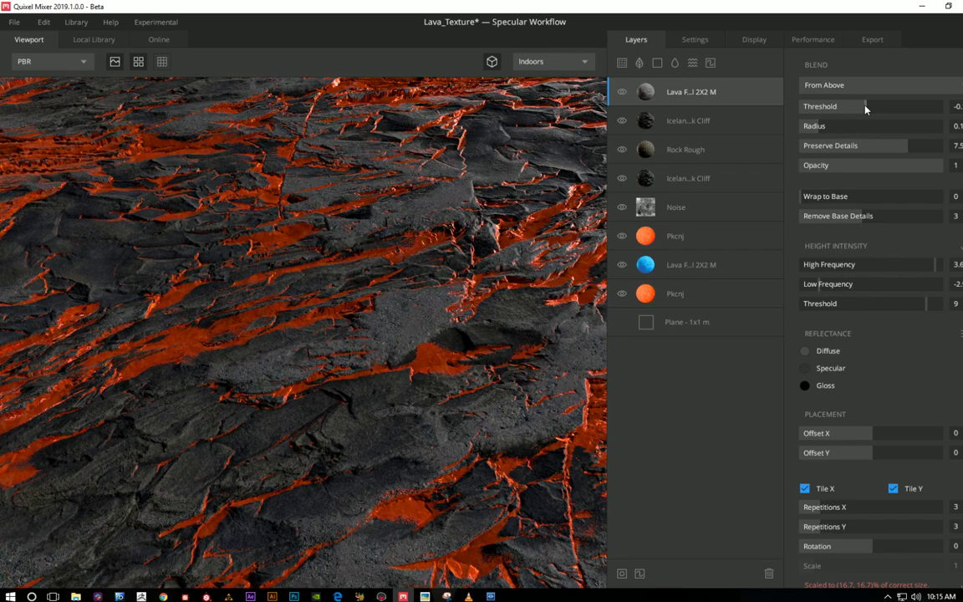
drag(865, 108, 863, 109)
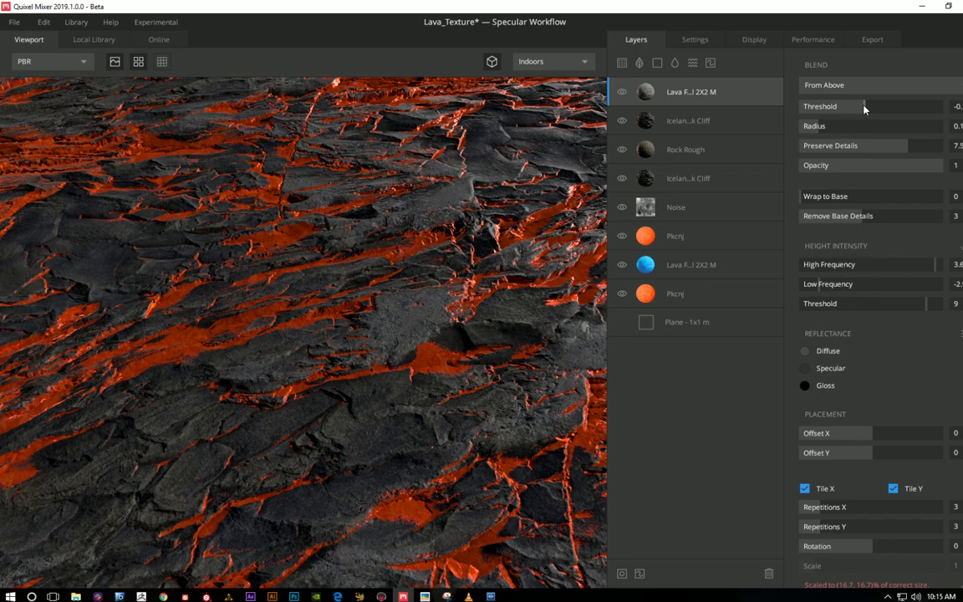
Step: Adjust the upper Pkcnj lava layer's red specular colour
click(138, 61)
drag(578, 338, 427, 230)
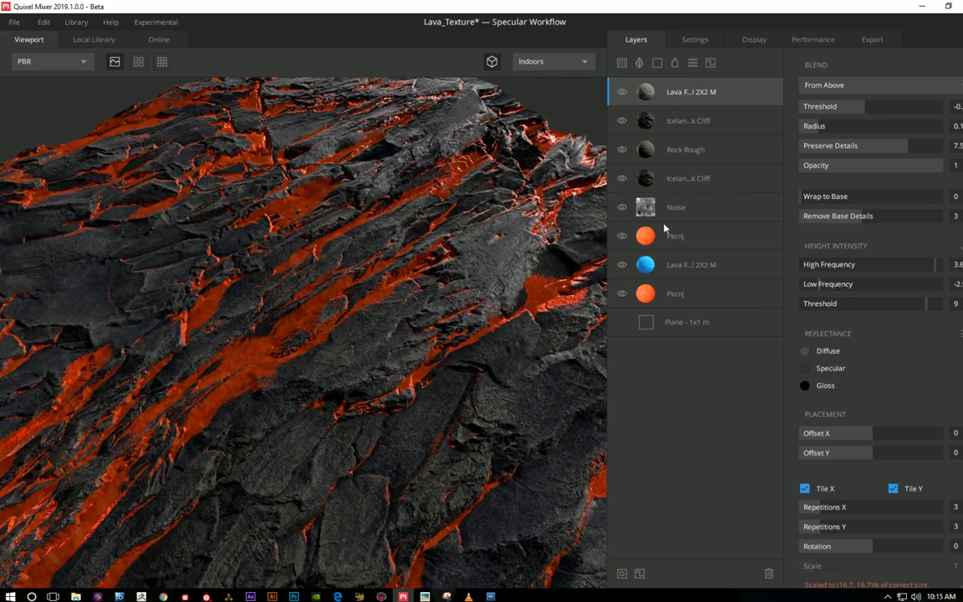
click(716, 248)
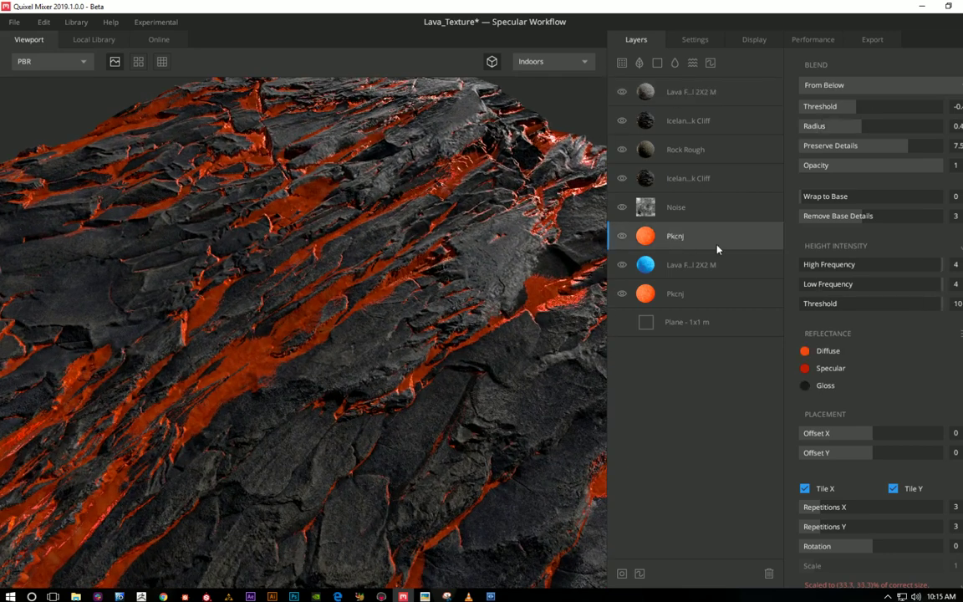
click(803, 368)
mouse_move(451, 279)
mouse_down()
mouse_move(425, 264)
mouse_move(434, 297)
mouse_move(414, 316)
mouse_up()
click(652, 414)
Step: Darken the lower Pkcnj layer's specular and set its gloss to dark grey 303030
click(693, 293)
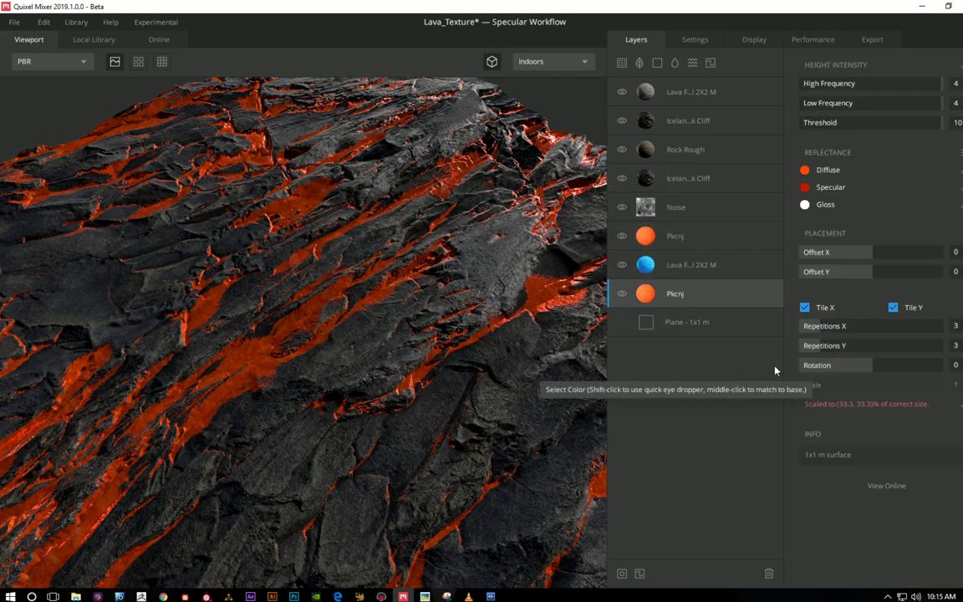
click(804, 188)
mouse_move(460, 299)
mouse_down()
mouse_move(415, 296)
mouse_move(396, 267)
mouse_move(364, 326)
mouse_move(373, 266)
mouse_move(377, 275)
mouse_up()
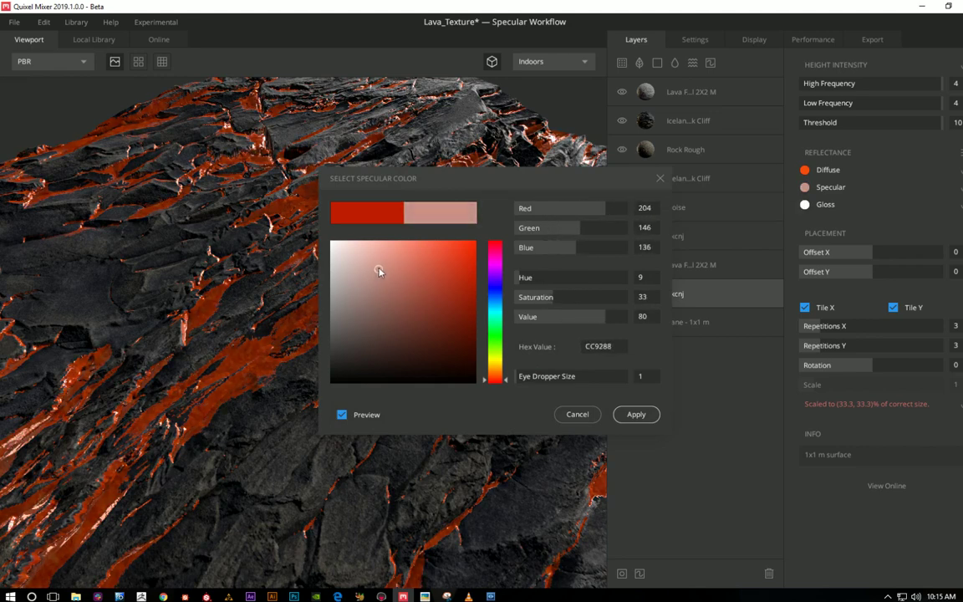
click(636, 413)
click(804, 204)
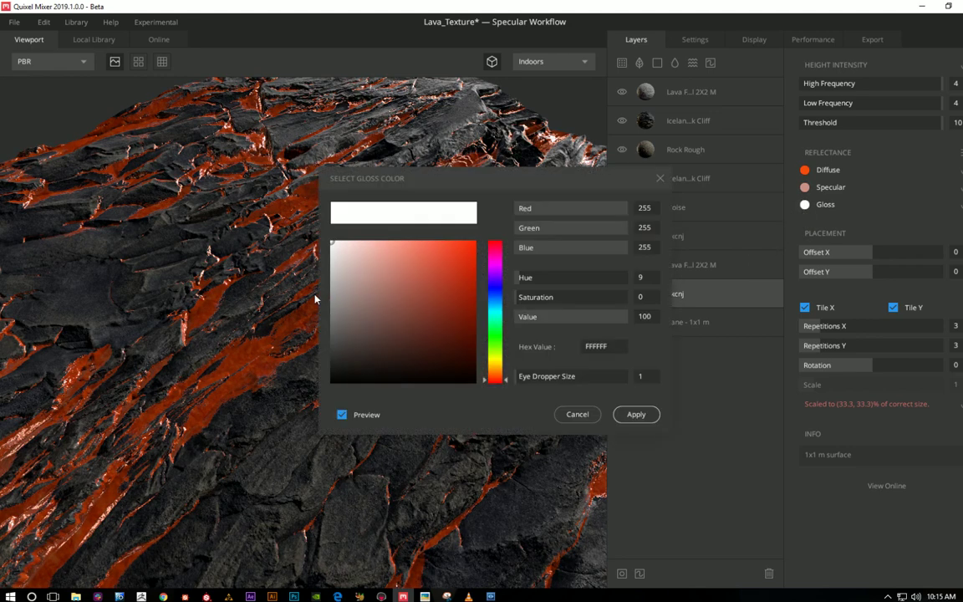
mouse_move(330, 306)
mouse_down()
mouse_move(330, 297)
mouse_move(330, 366)
mouse_move(328, 346)
mouse_up()
click(636, 413)
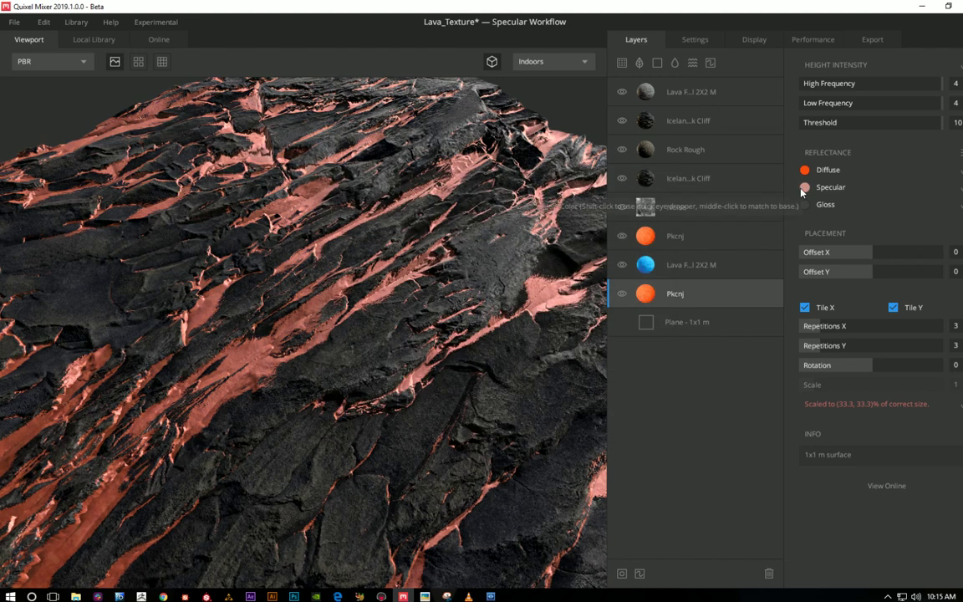
Step: Darken its specular further to 4F312D and shift the diffuse to deeper red AA2B08
click(803, 188)
drag(381, 311, 339, 353)
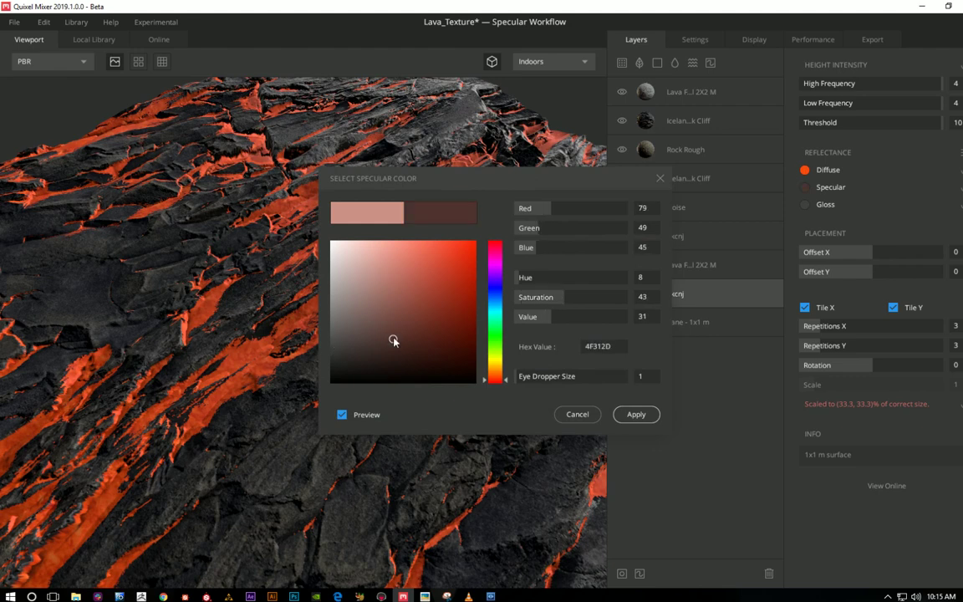
drag(393, 341, 324, 367)
click(627, 410)
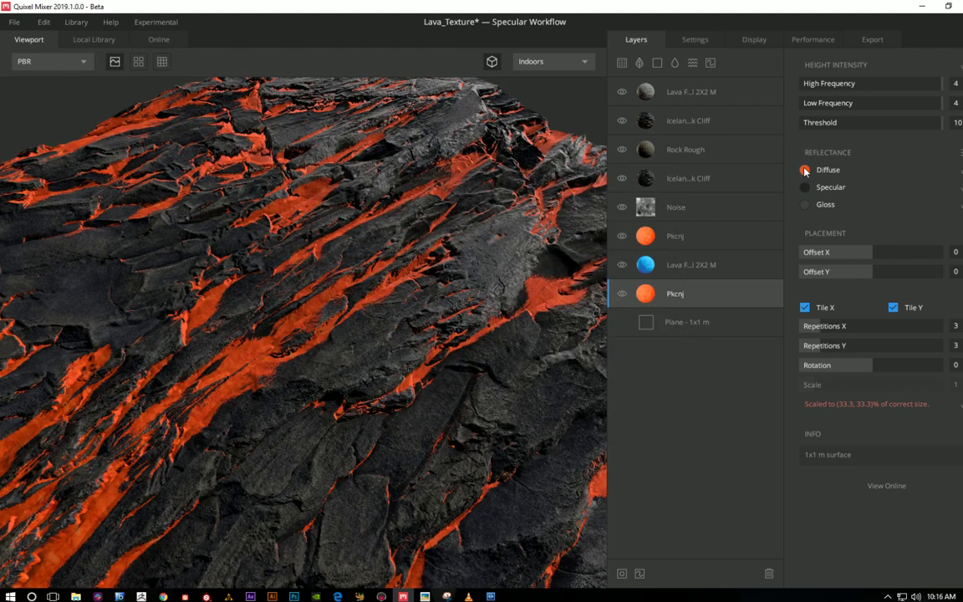
click(805, 170)
mouse_move(454, 282)
mouse_down()
mouse_move(443, 301)
mouse_move(469, 287)
mouse_up()
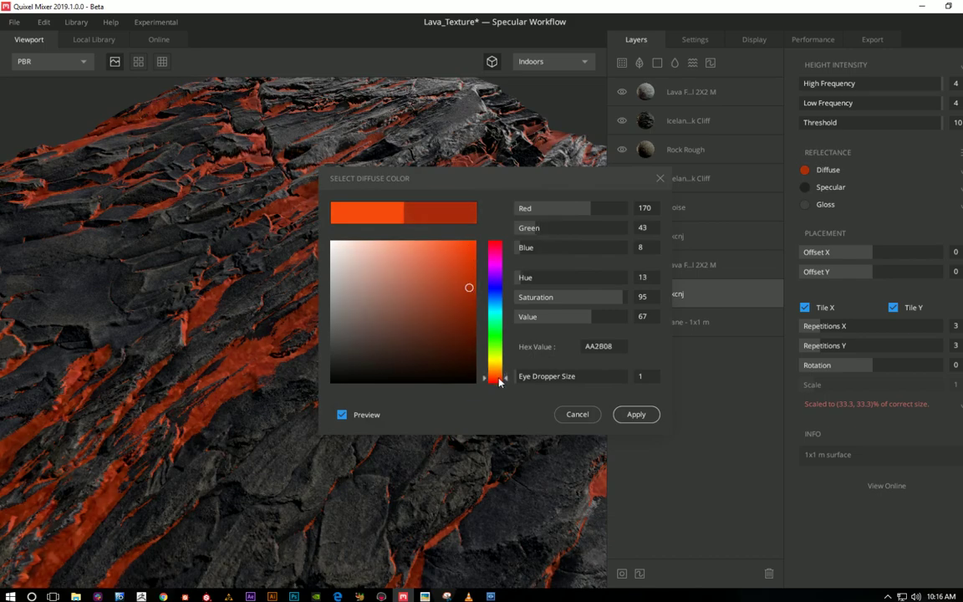
Step: Apply the deeper red diffuse AA2B08 to the bottom Pkcnj layer
click(636, 413)
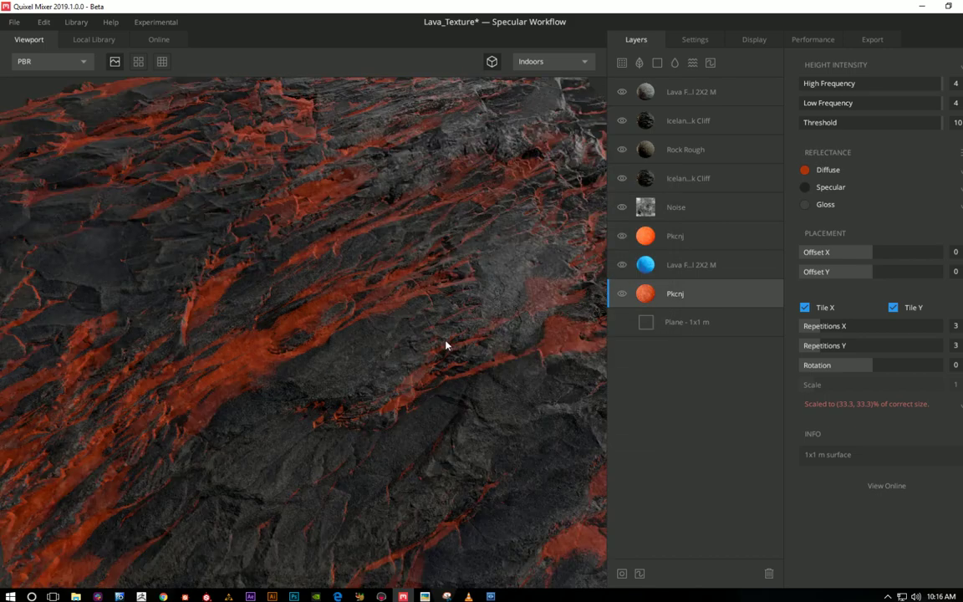
scroll(443, 338, up, 3)
scroll(456, 332, up, 3)
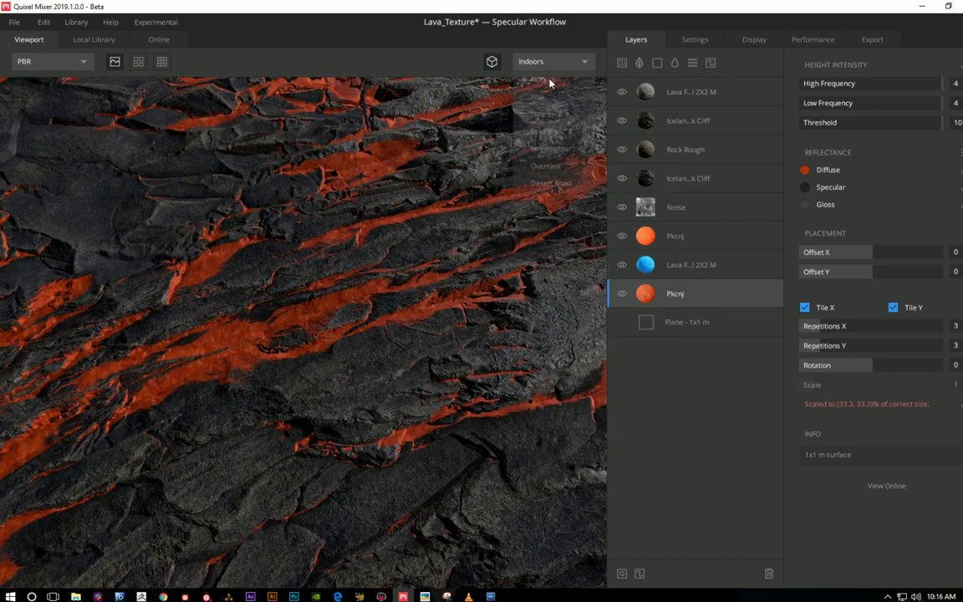
Step: Switch the environment to Pisa and check the lava in full-window view while orbiting
click(548, 61)
click(540, 98)
drag(541, 238, 346, 222)
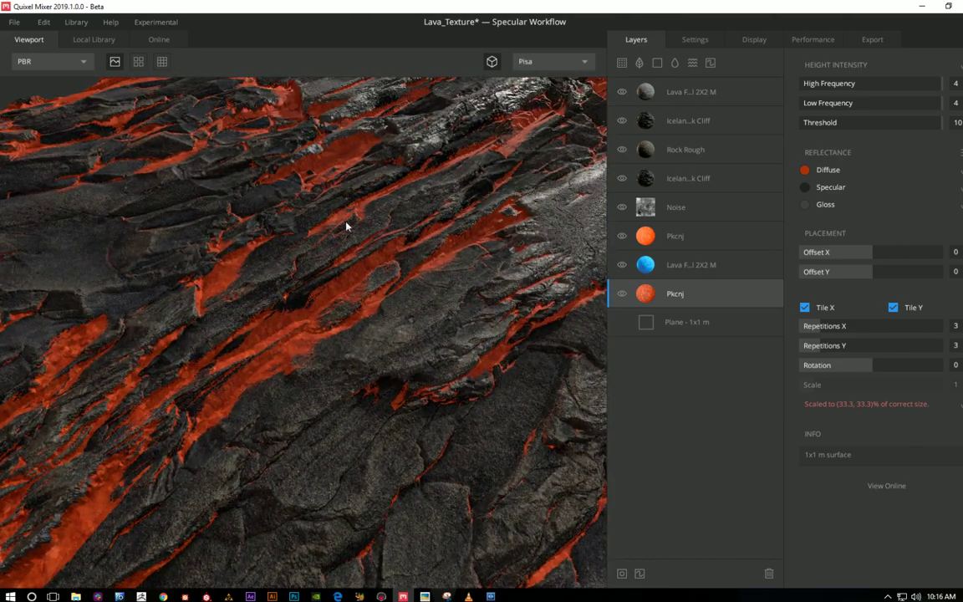
key(Tab)
mouse_move(567, 283)
mouse_down()
mouse_move(481, 247)
mouse_move(718, 310)
mouse_move(350, 230)
mouse_move(855, 326)
mouse_move(516, 243)
mouse_up()
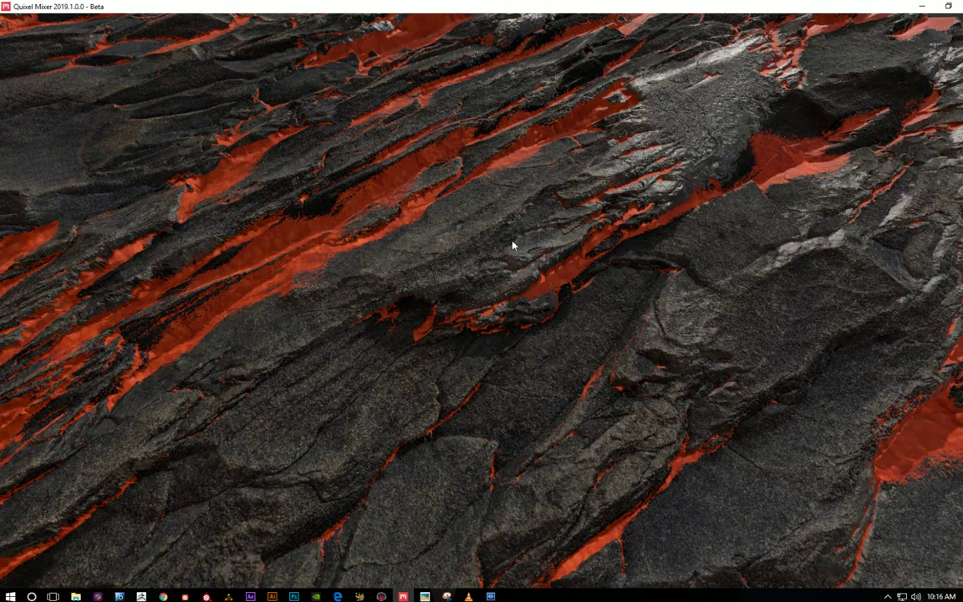
key(Tab)
mouse_move(411, 188)
mouse_down()
mouse_move(327, 185)
mouse_move(209, 136)
mouse_up()
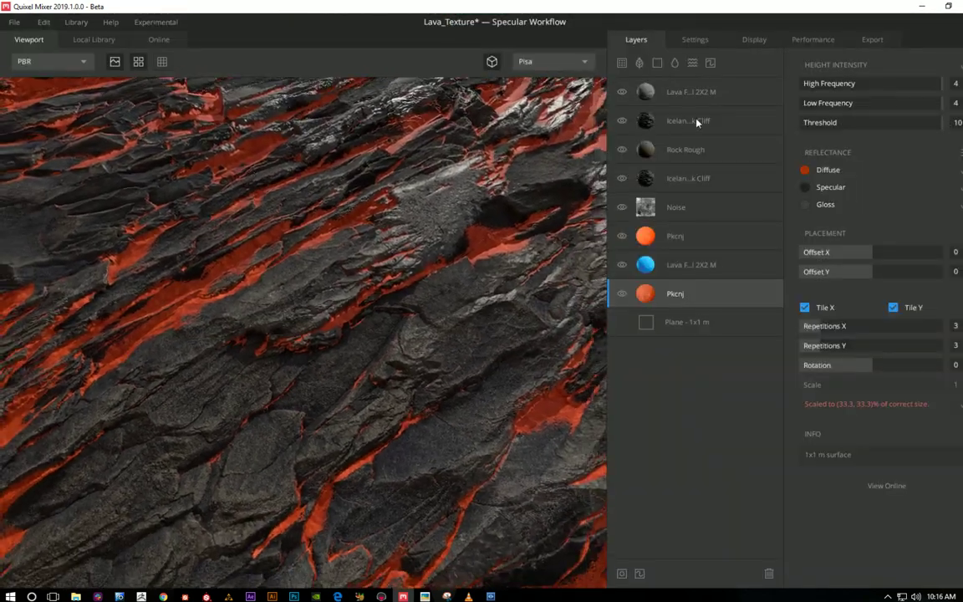
Step: Add a Liquid layer on top with the Gold preset and a lowered threshold
click(681, 92)
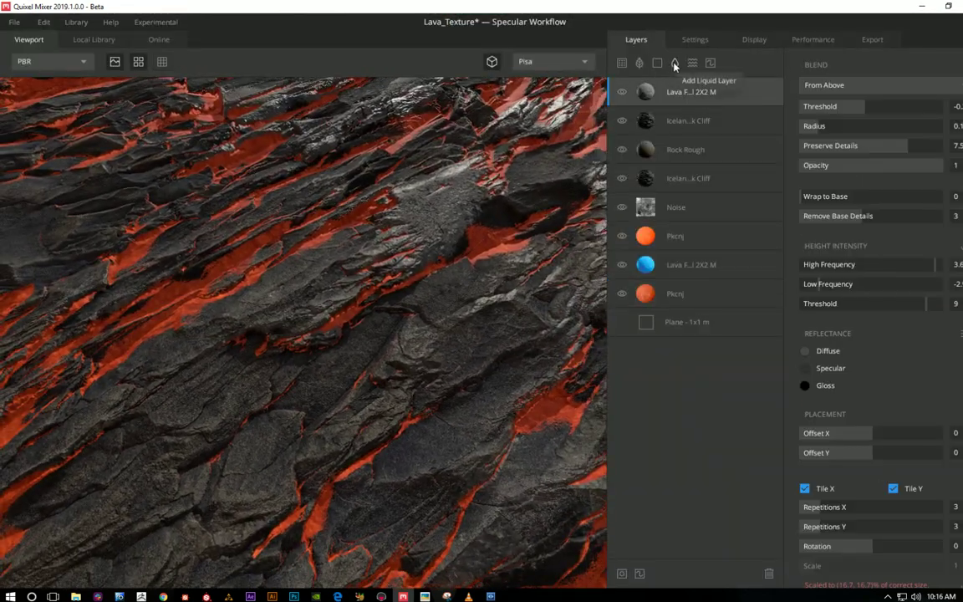
click(674, 63)
drag(874, 219, 873, 215)
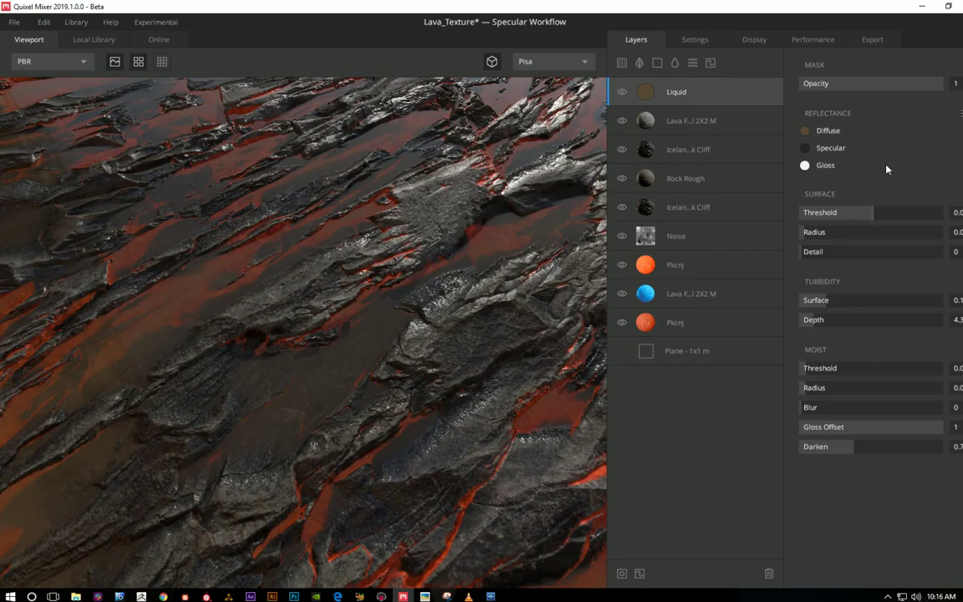
click(959, 113)
click(905, 187)
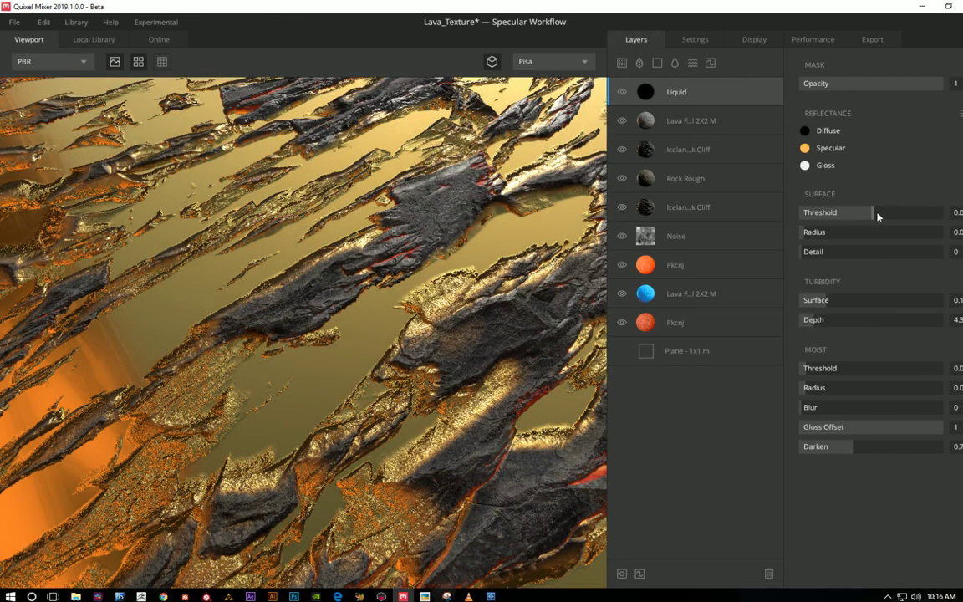
drag(876, 215, 870, 216)
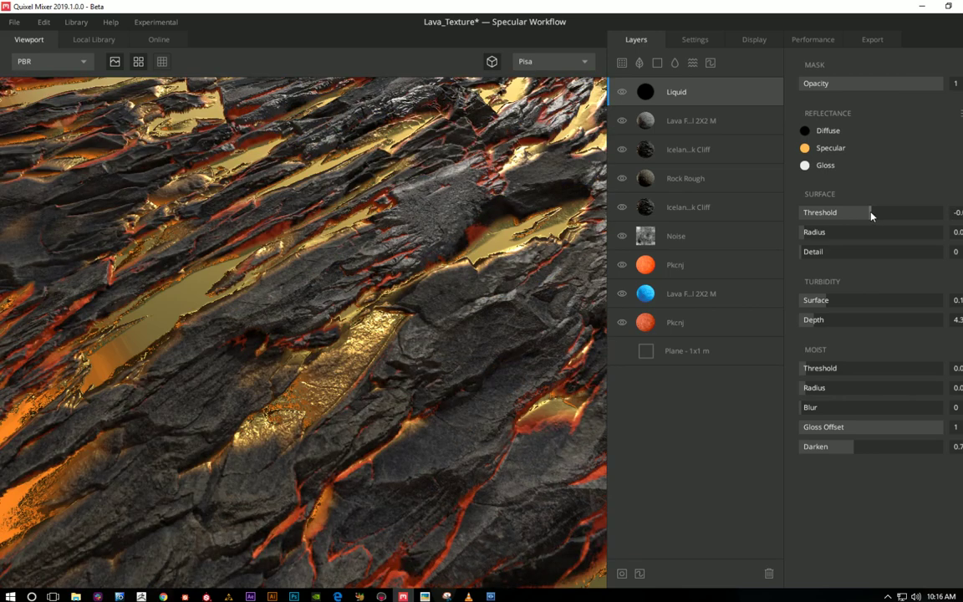
Step: Set the liquid's specular colour to dark red AF3921
click(804, 148)
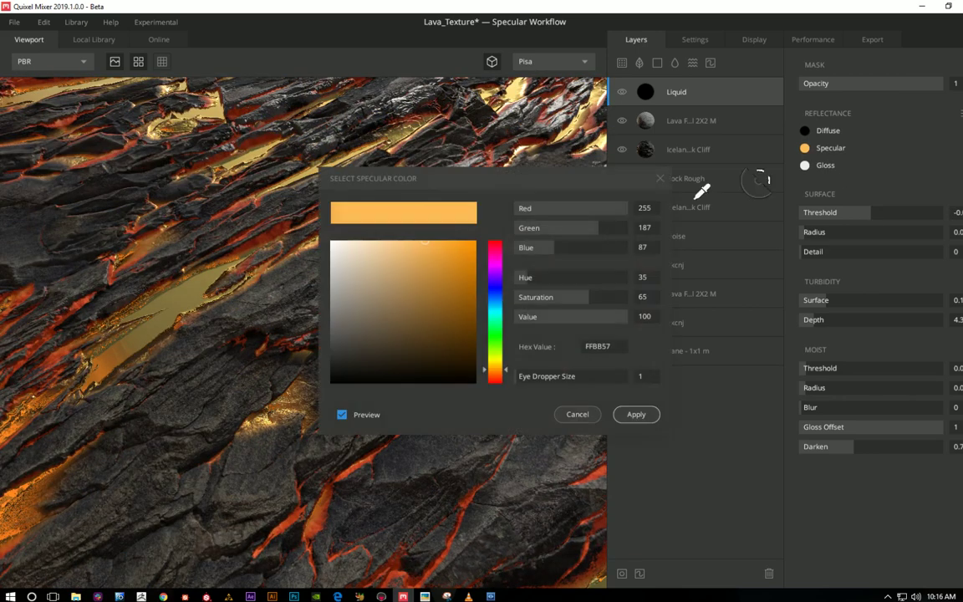
click(497, 379)
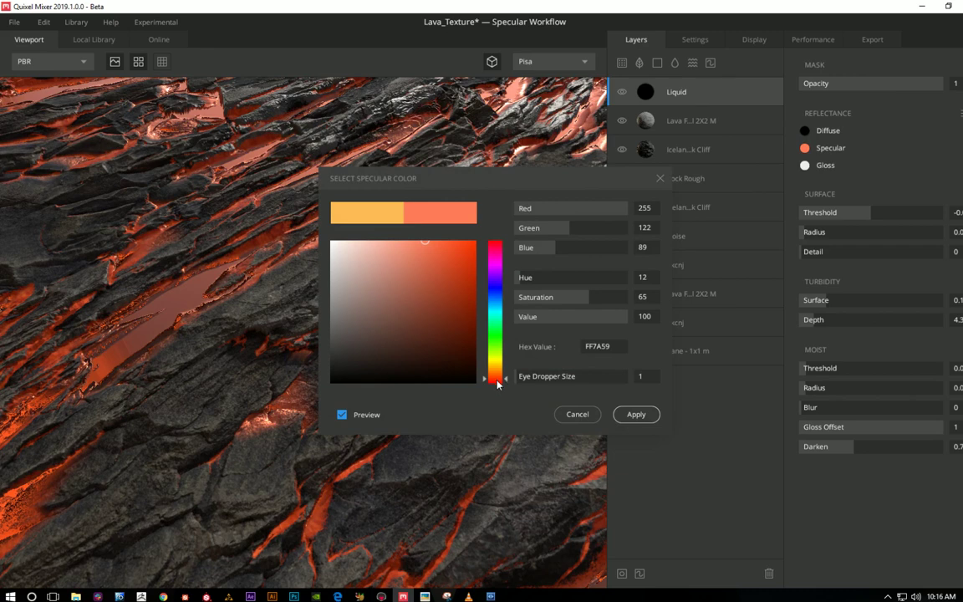
drag(497, 383, 495, 376)
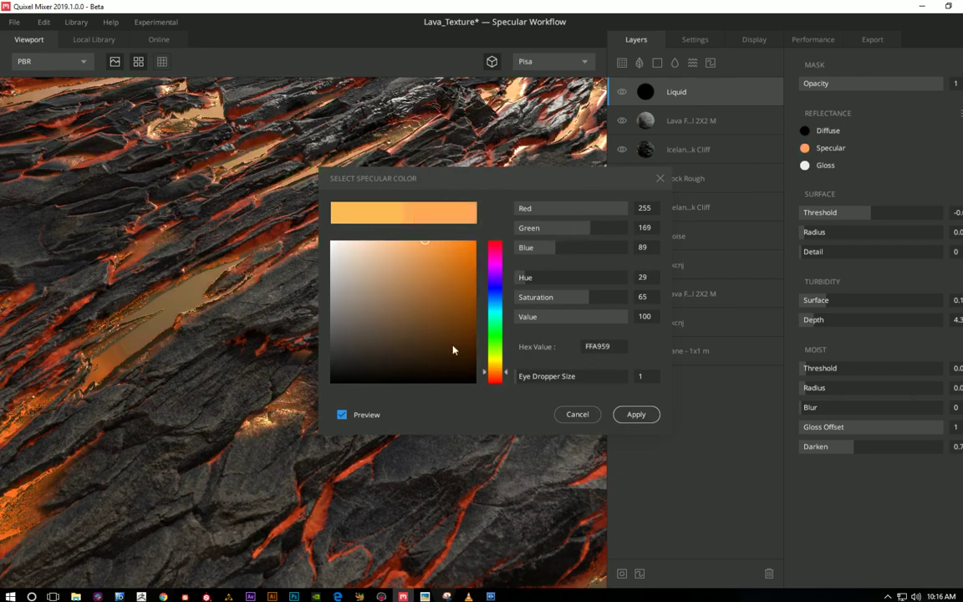
mouse_move(453, 350)
mouse_down()
mouse_move(476, 345)
mouse_move(496, 382)
mouse_up()
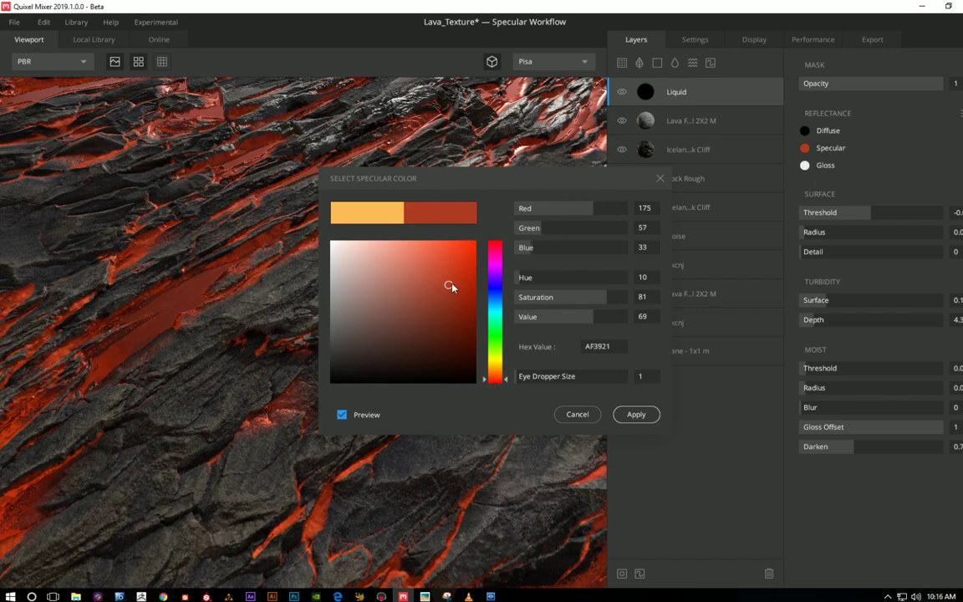
click(638, 414)
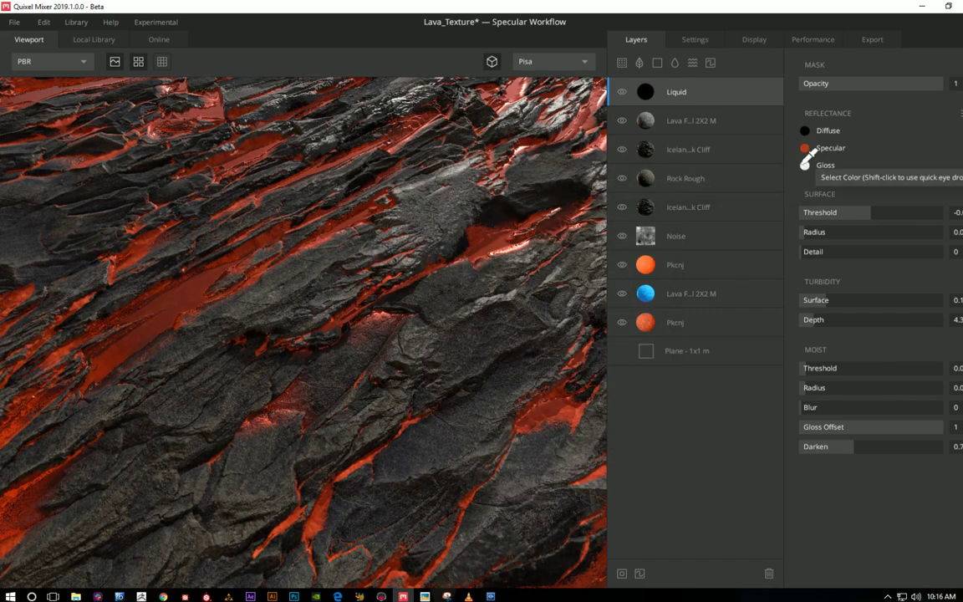
Step: Darken the liquid gloss to 353535 and adjust turbidity for a wetter sheen
click(805, 165)
drag(365, 302, 358, 345)
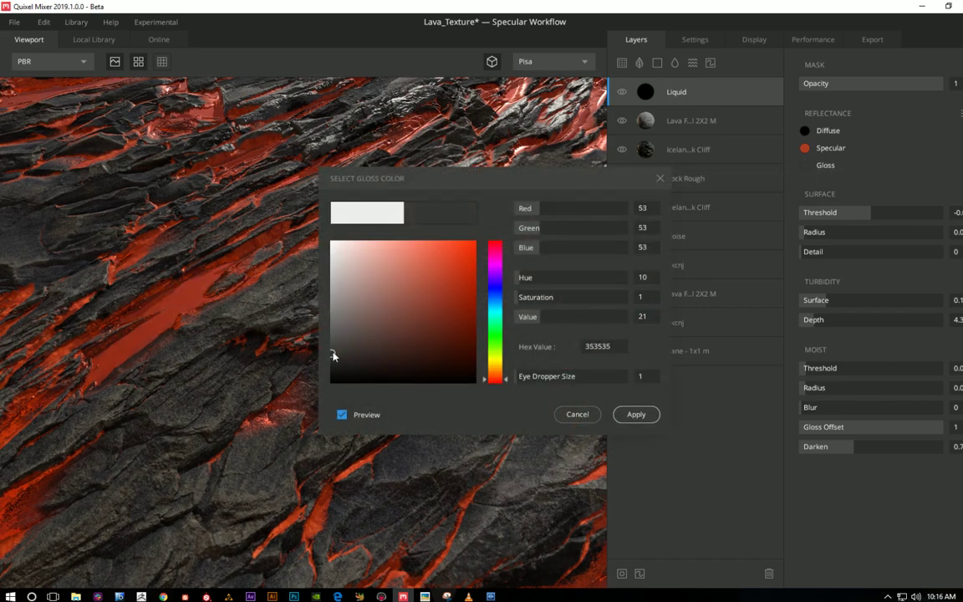
click(634, 419)
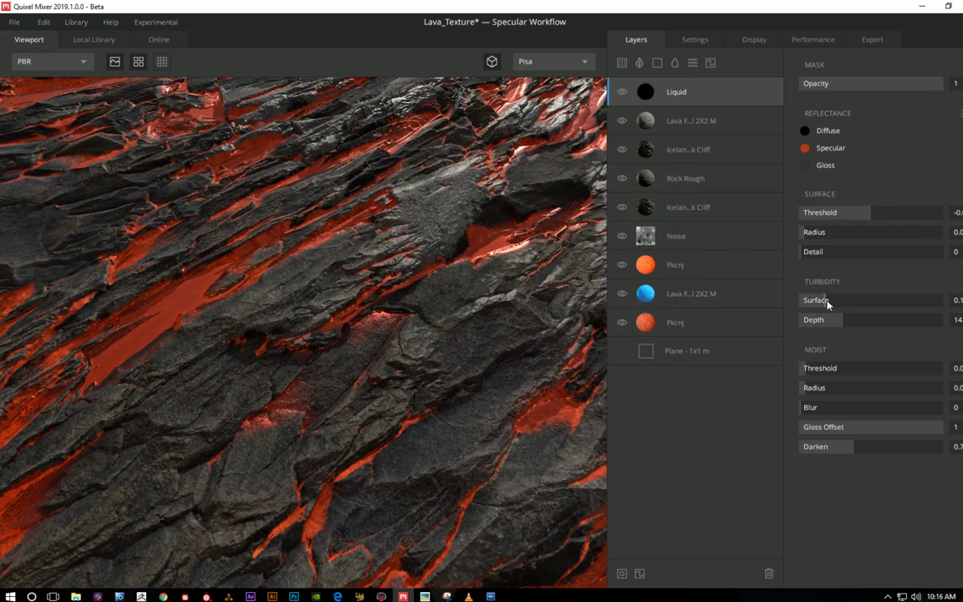
drag(800, 368, 807, 374)
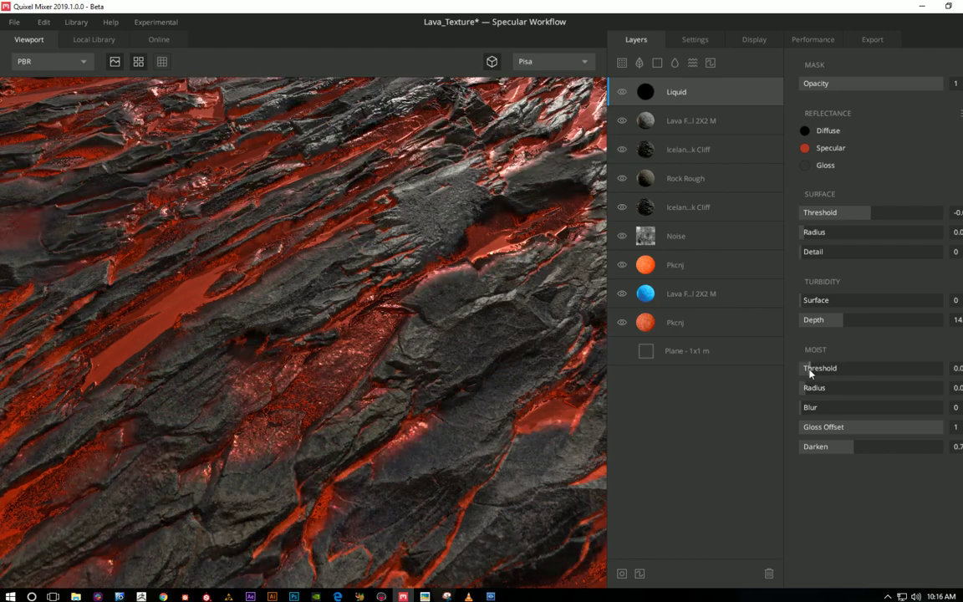
drag(359, 284, 355, 209)
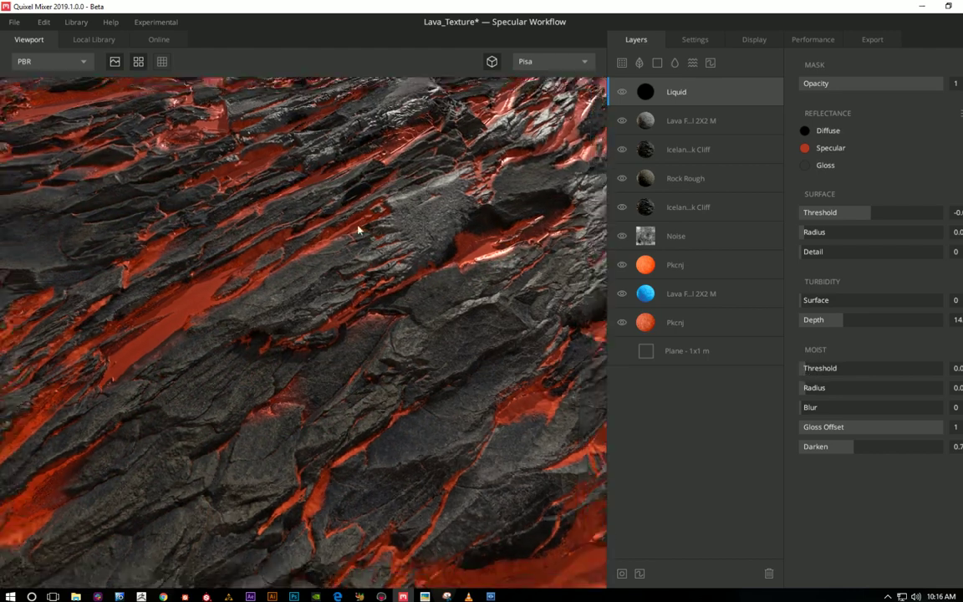
scroll(364, 212, up, 3)
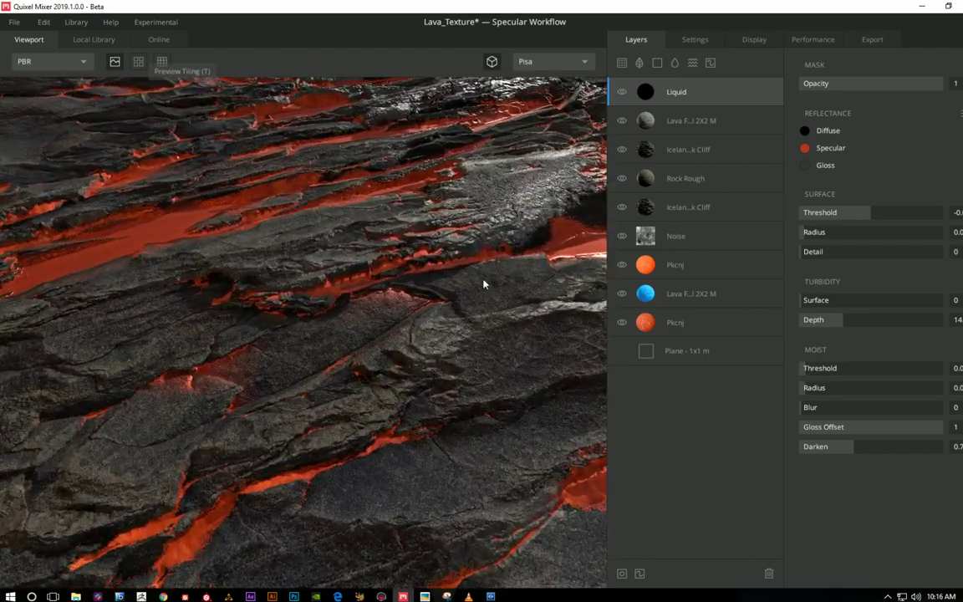
mouse_move(401, 239)
mouse_down()
mouse_move(471, 309)
mouse_move(489, 260)
mouse_up()
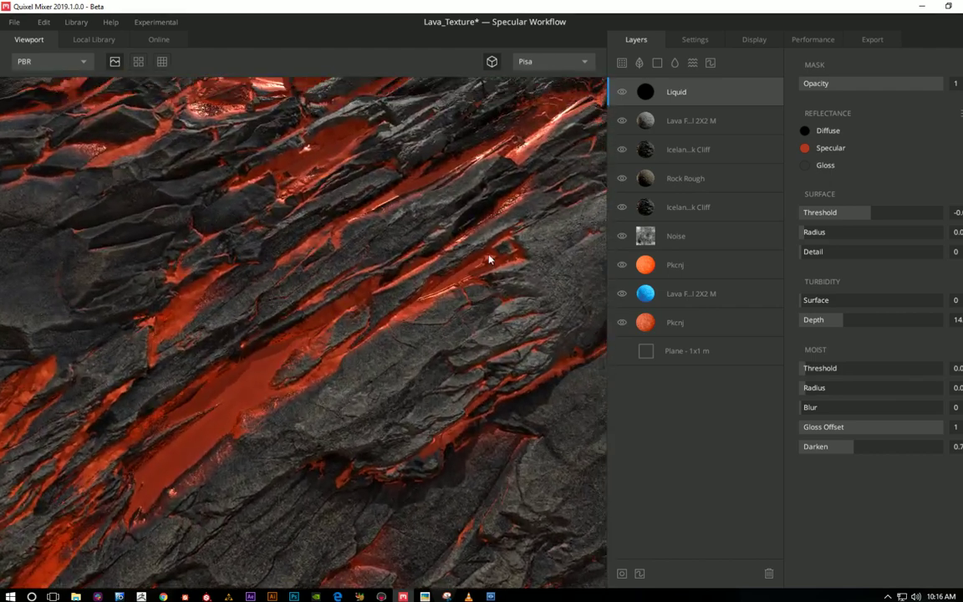
Step: Add a height noise layer with 8 octaves and frequency 1.1
click(692, 64)
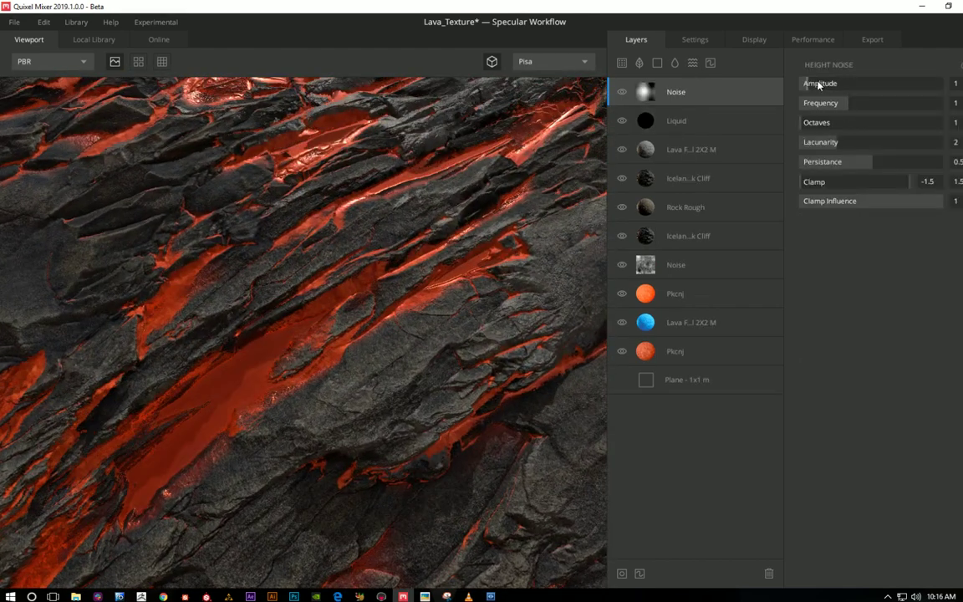
drag(819, 85, 823, 83)
drag(815, 123, 907, 125)
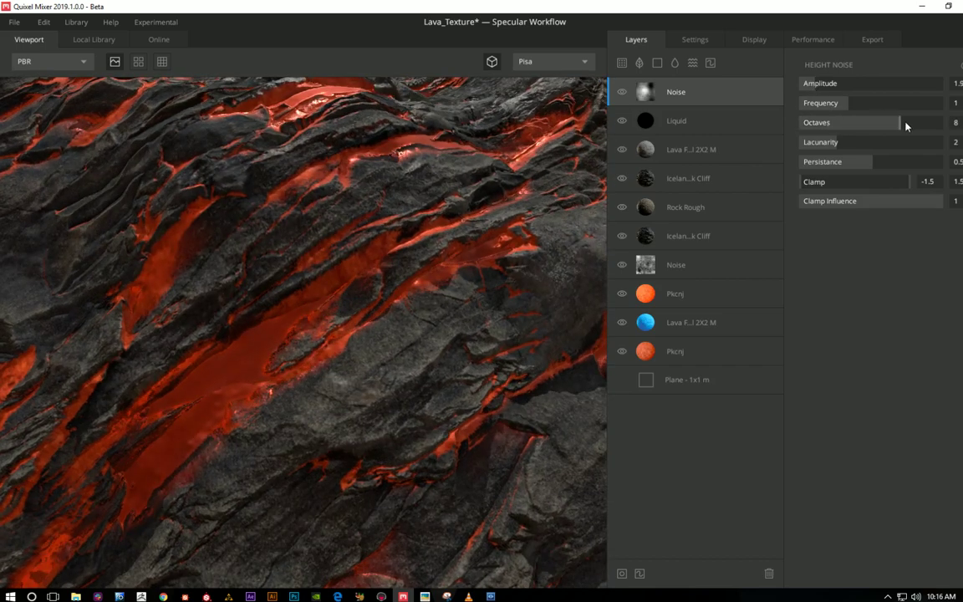
drag(848, 104, 860, 103)
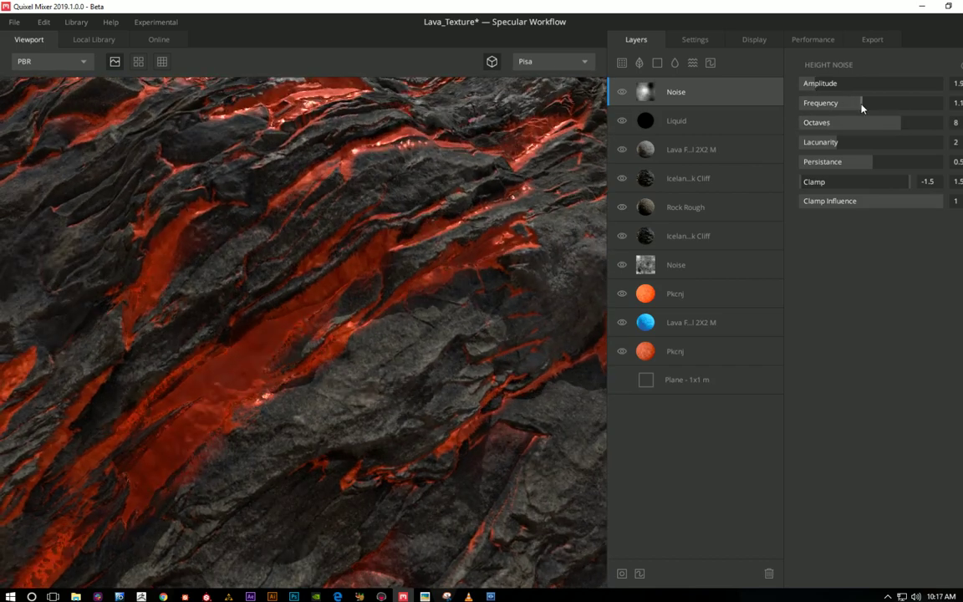
scroll(585, 203, down, 5)
drag(232, 79, 366, 222)
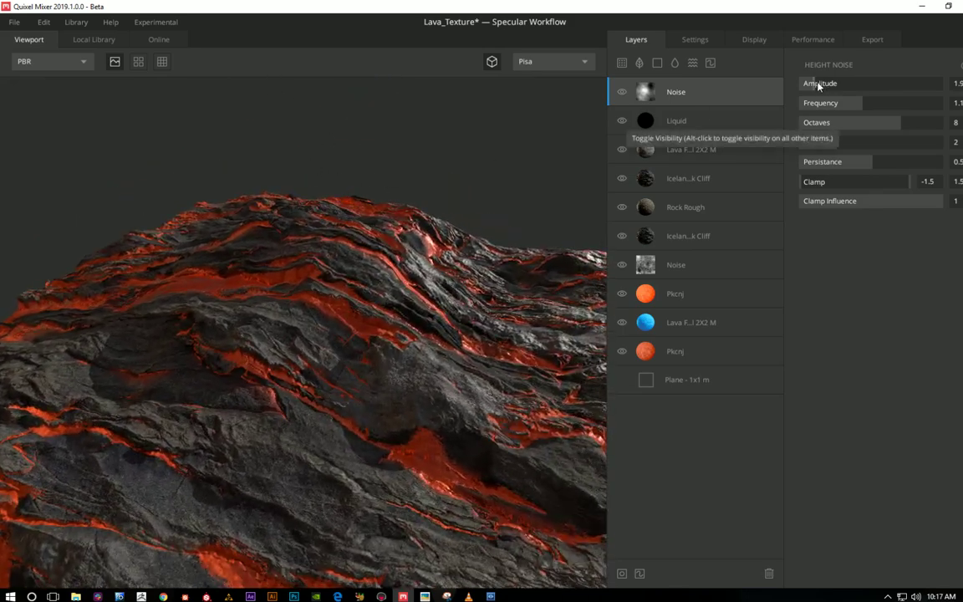
Step: Raise the noise lacunarity to 2.2 and reduce amplitude to 0.4
drag(817, 83, 809, 86)
mouse_move(846, 149)
mouse_down()
mouse_move(894, 167)
mouse_move(878, 167)
mouse_up()
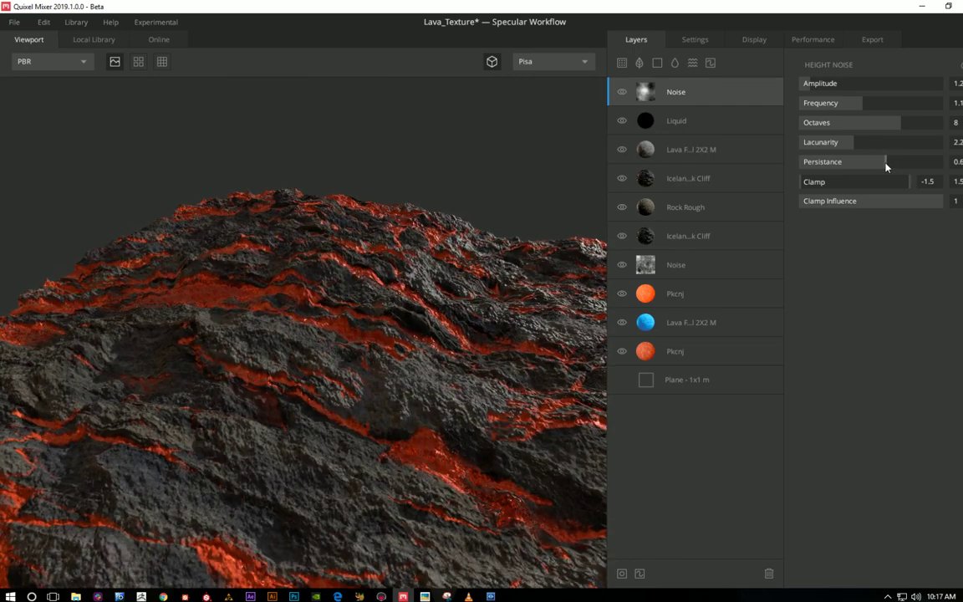
drag(352, 174, 405, 259)
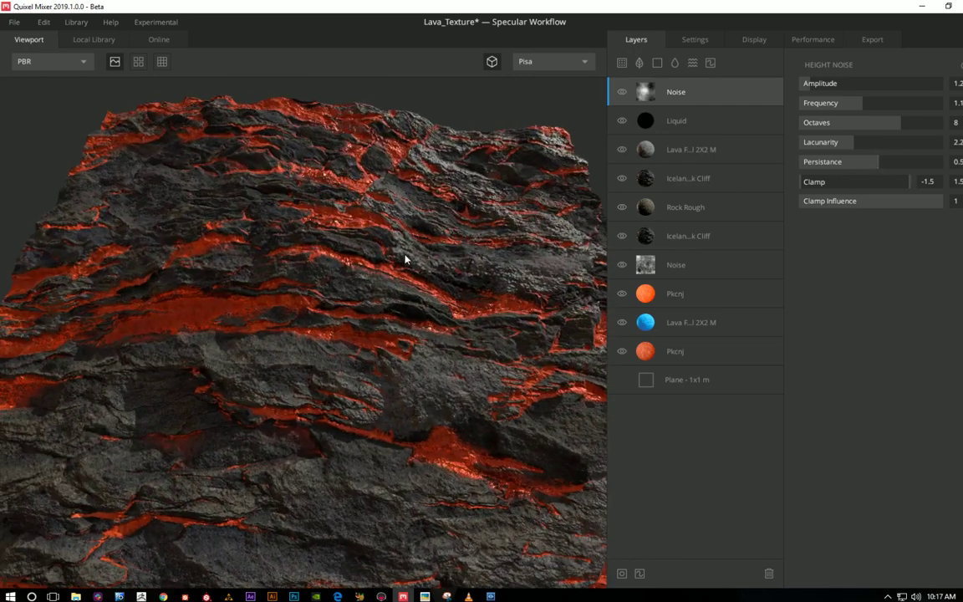
mouse_move(284, 138)
mouse_down()
mouse_move(361, 153)
mouse_move(401, 187)
mouse_move(434, 193)
mouse_up()
drag(837, 87, 802, 84)
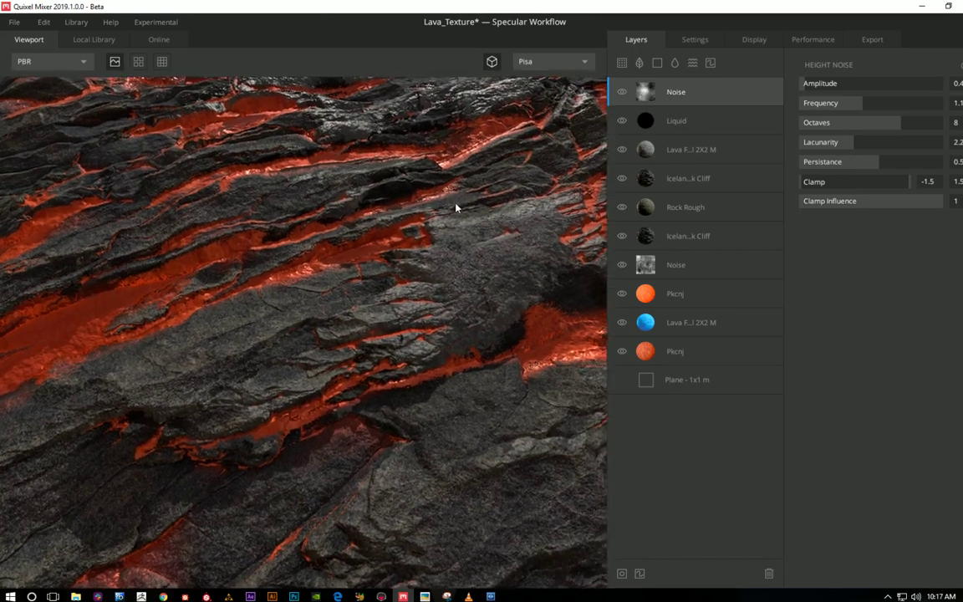
Step: Set the lava layer to blend From Below with a slightly adjusted threshold
click(668, 149)
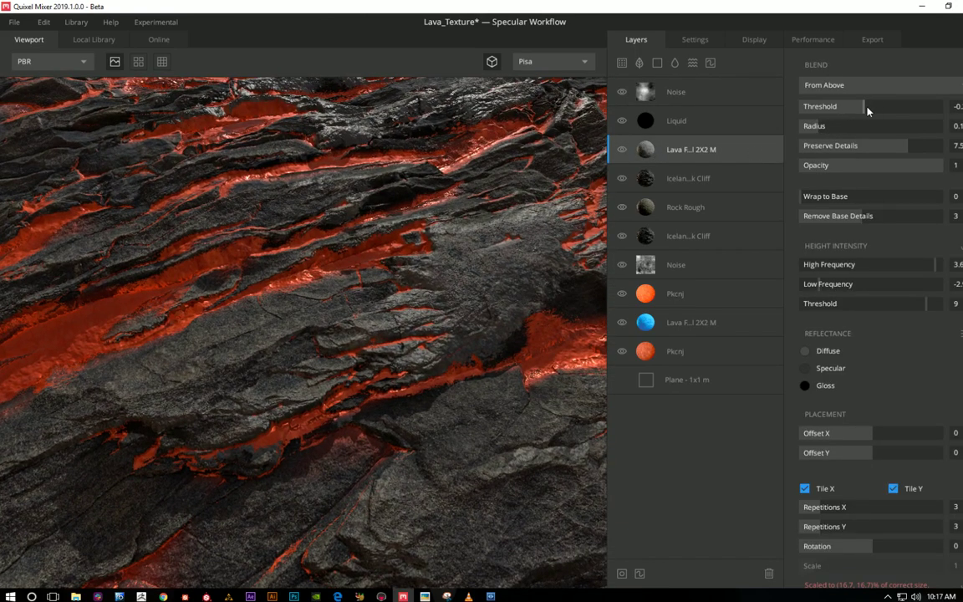
drag(867, 110, 853, 114)
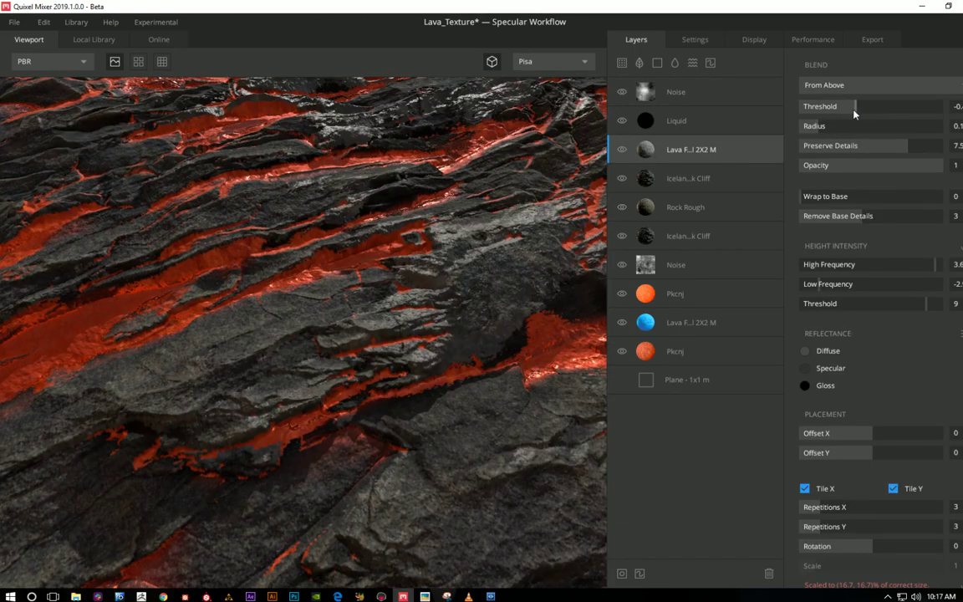
click(853, 86)
click(846, 111)
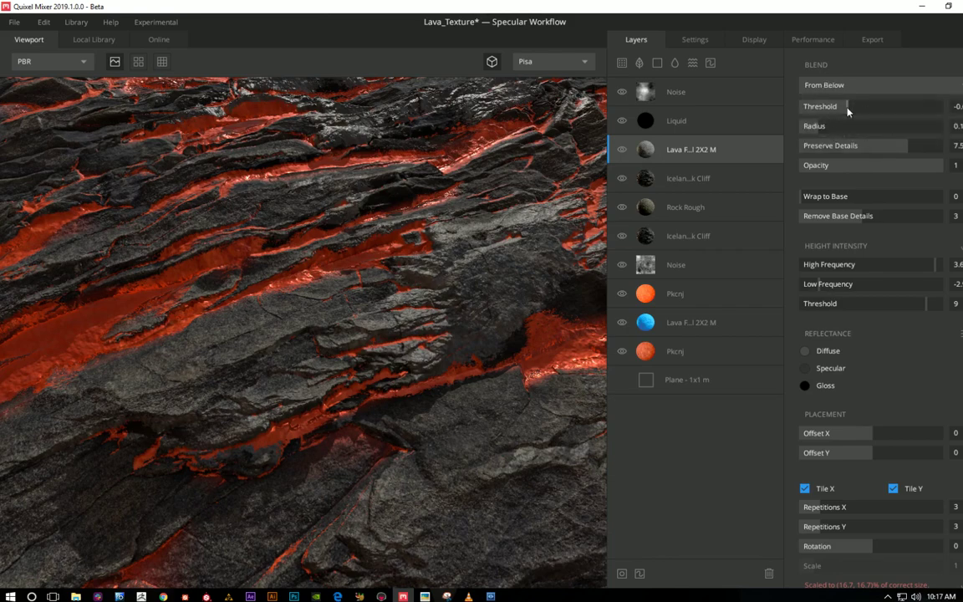
drag(863, 115, 869, 113)
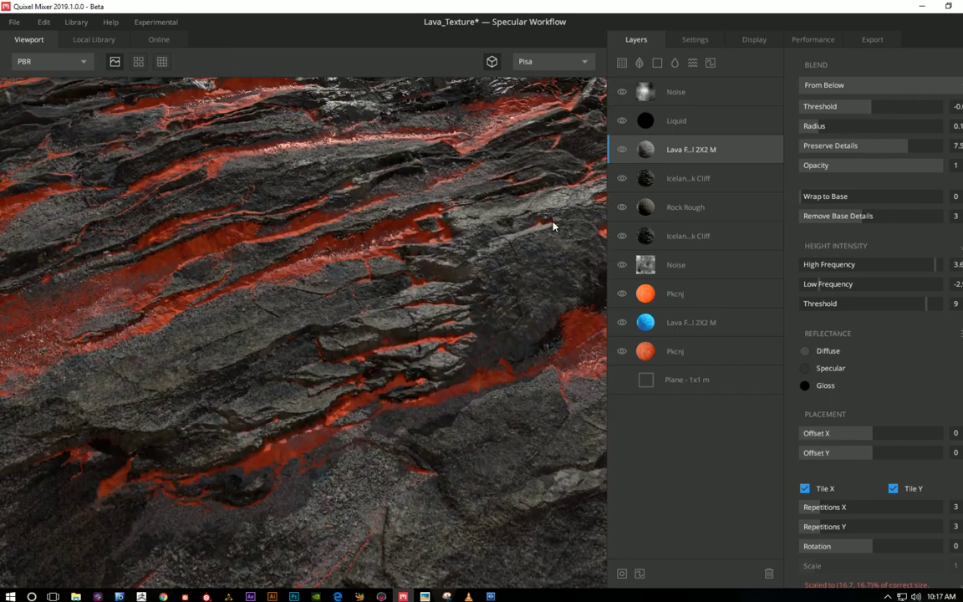
mouse_move(552, 226)
mouse_down()
mouse_move(553, 144)
mouse_move(494, 185)
mouse_move(565, 182)
mouse_up()
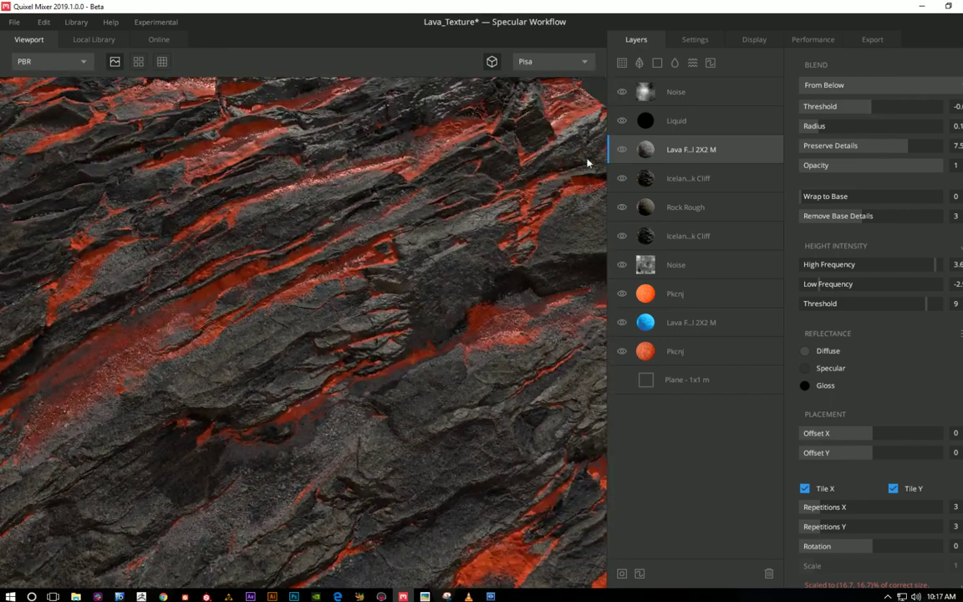
Step: Give the lava layer a dark grey diffuse colour
click(804, 350)
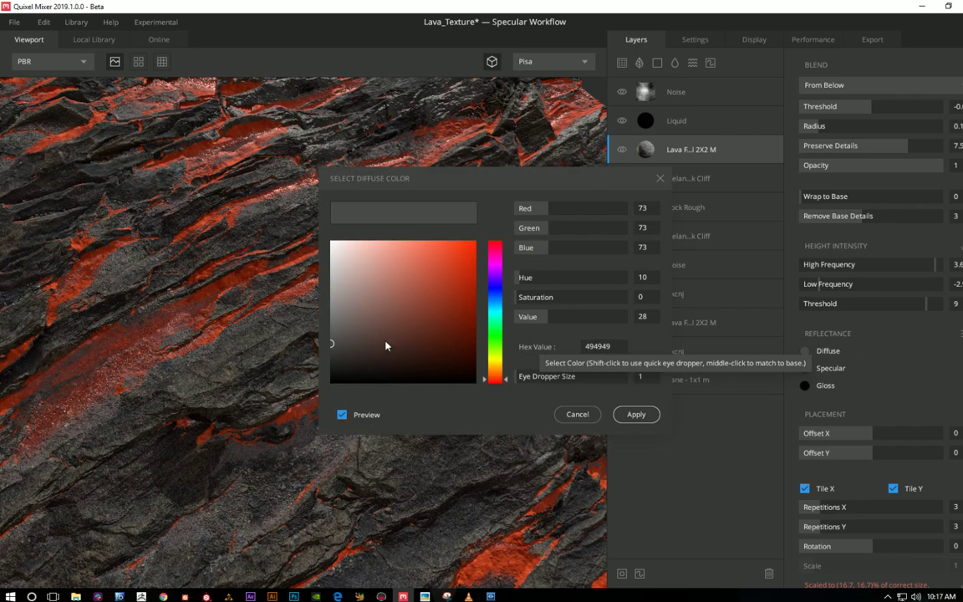
click(333, 358)
click(636, 414)
mouse_move(467, 308)
mouse_down()
mouse_move(523, 262)
mouse_move(146, 227)
mouse_move(369, 260)
mouse_move(368, 214)
mouse_move(512, 204)
mouse_up()
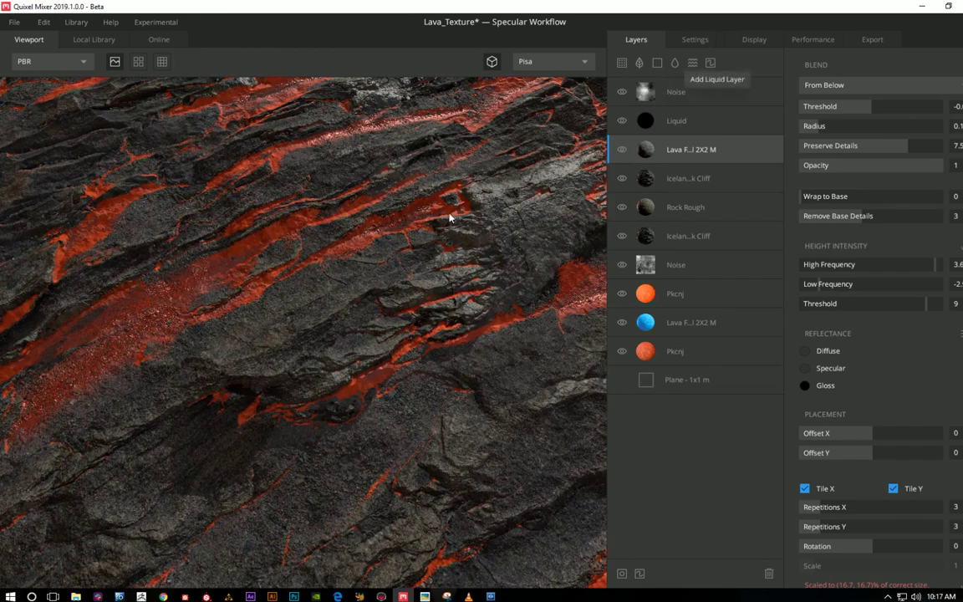
mouse_move(450, 218)
mouse_down()
mouse_move(458, 225)
mouse_move(468, 213)
mouse_move(298, 207)
mouse_move(512, 212)
mouse_move(611, 232)
mouse_move(211, 204)
mouse_move(313, 214)
mouse_move(346, 196)
mouse_move(312, 122)
mouse_move(383, 242)
mouse_move(426, 180)
mouse_move(278, 186)
mouse_up()
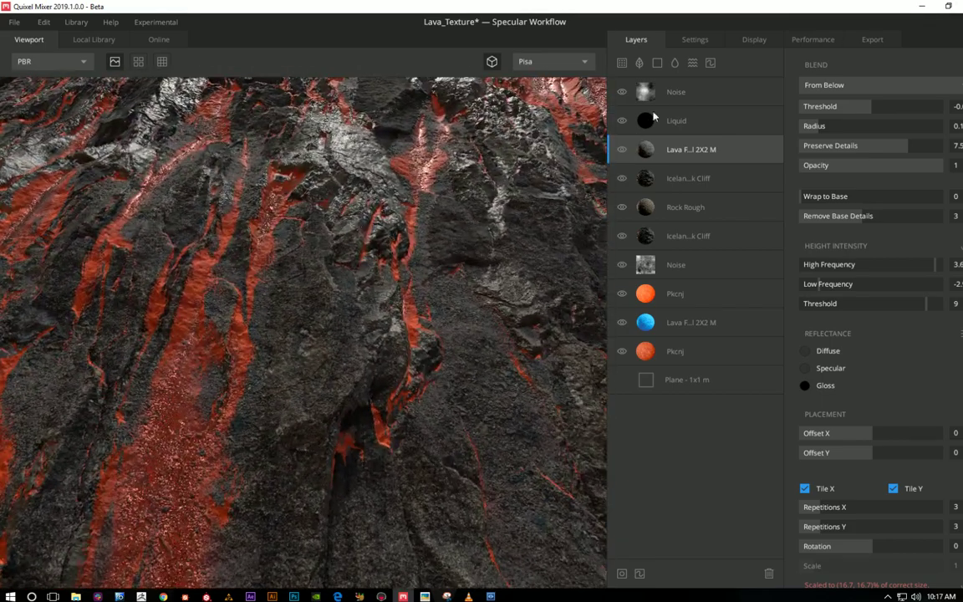
Step: Retune the top noise: amplitude 0.2, frequency 1.3, 11 octaves, lacunarity 3.3, persistance 0
click(710, 99)
drag(864, 106, 839, 102)
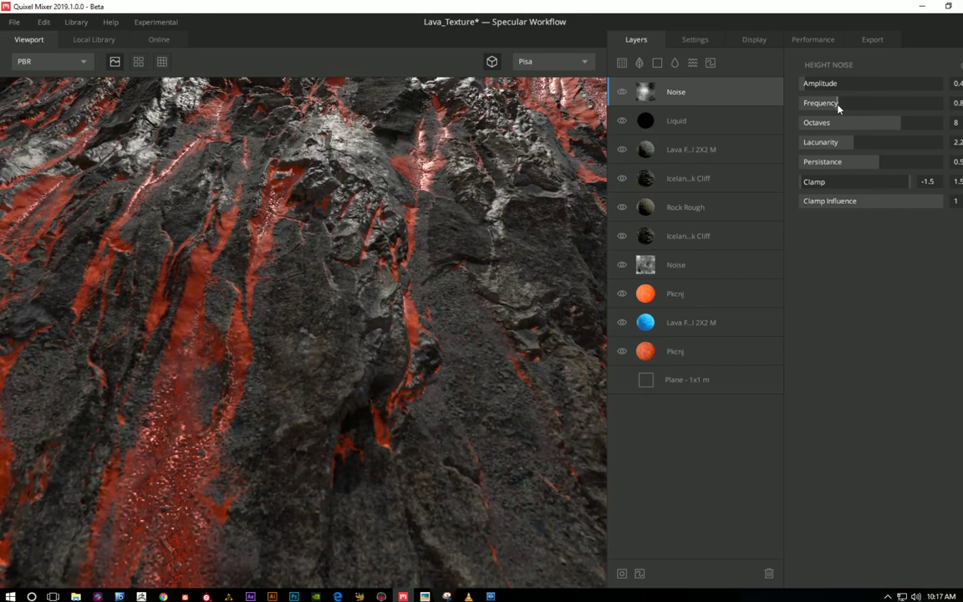
click(879, 106)
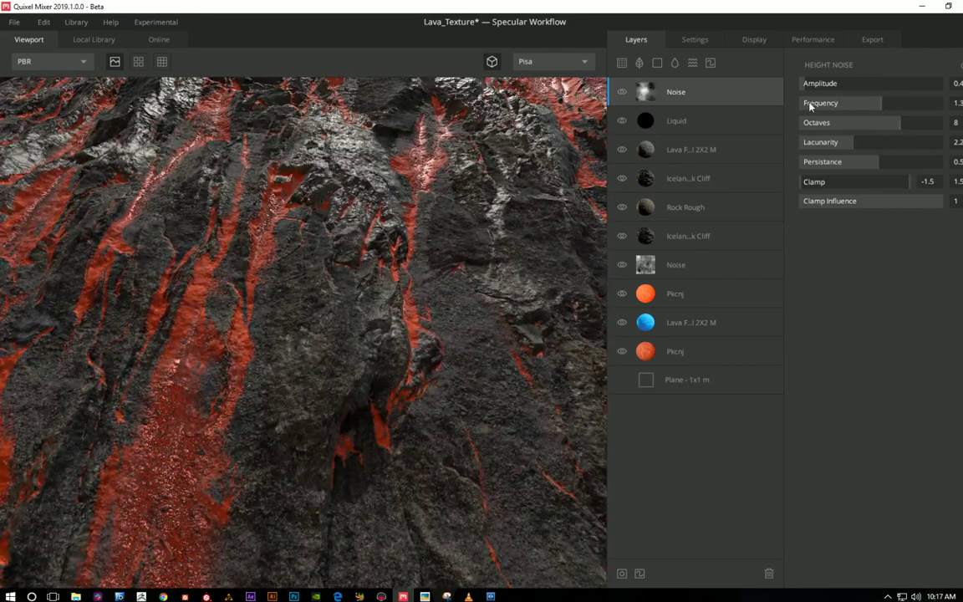
drag(804, 92, 802, 90)
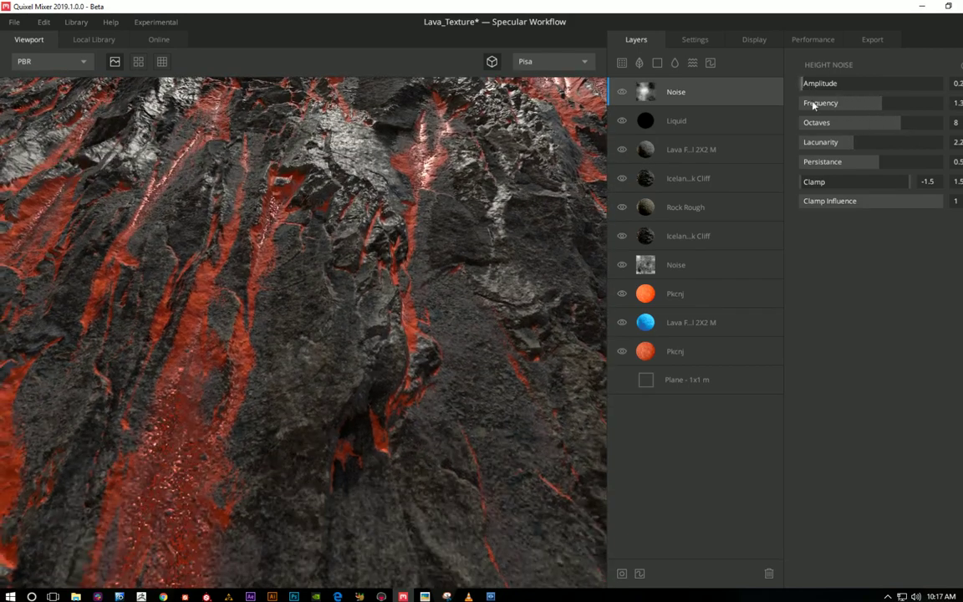
mouse_move(877, 125)
mouse_down()
mouse_move(835, 127)
mouse_move(943, 125)
mouse_up()
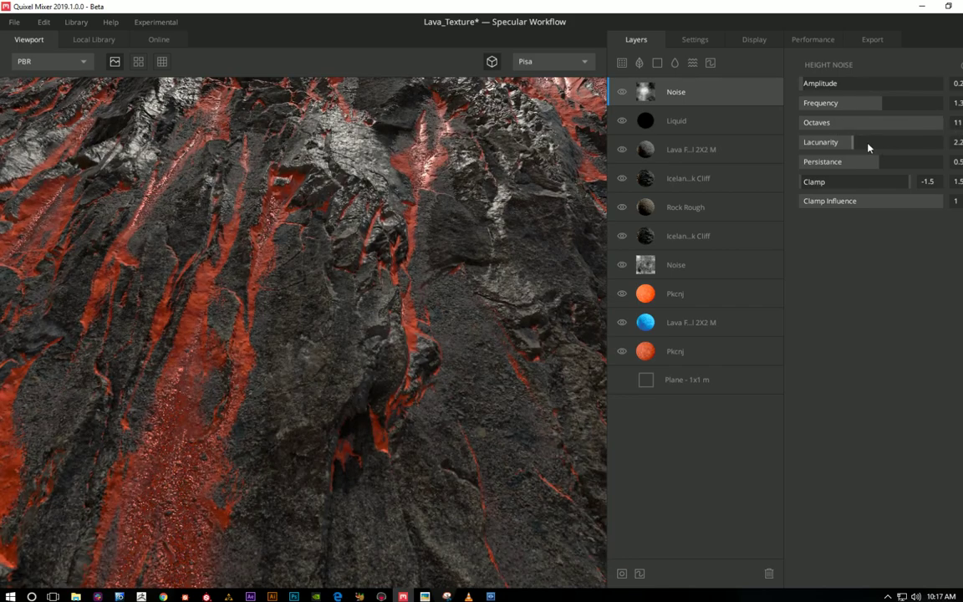
drag(861, 143, 936, 142)
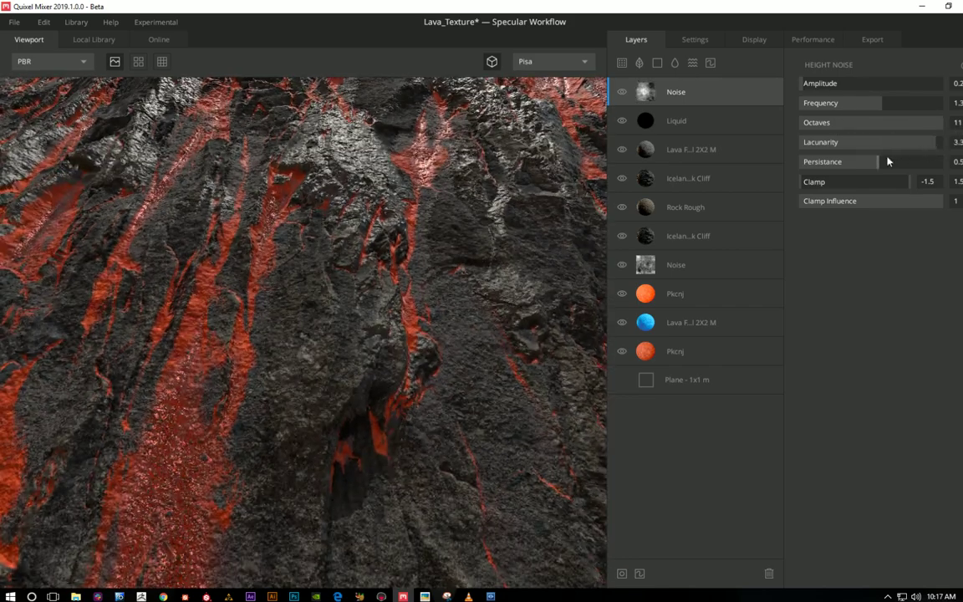
mouse_move(875, 165)
mouse_down()
mouse_move(790, 162)
mouse_move(928, 163)
mouse_move(750, 159)
mouse_up()
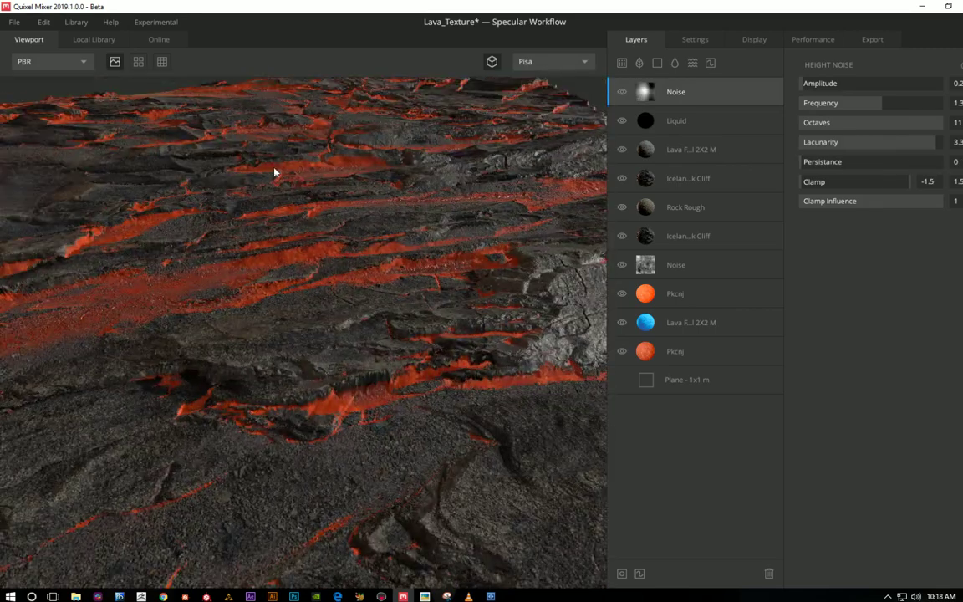
Step: Hide and then delete the height noise layer, leaving Liquid on top
click(621, 92)
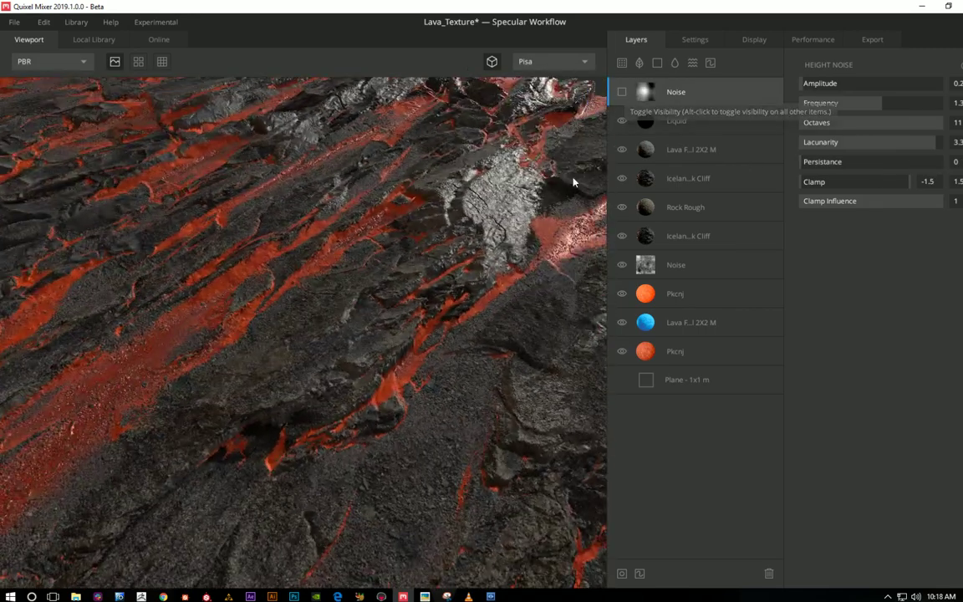
click(769, 573)
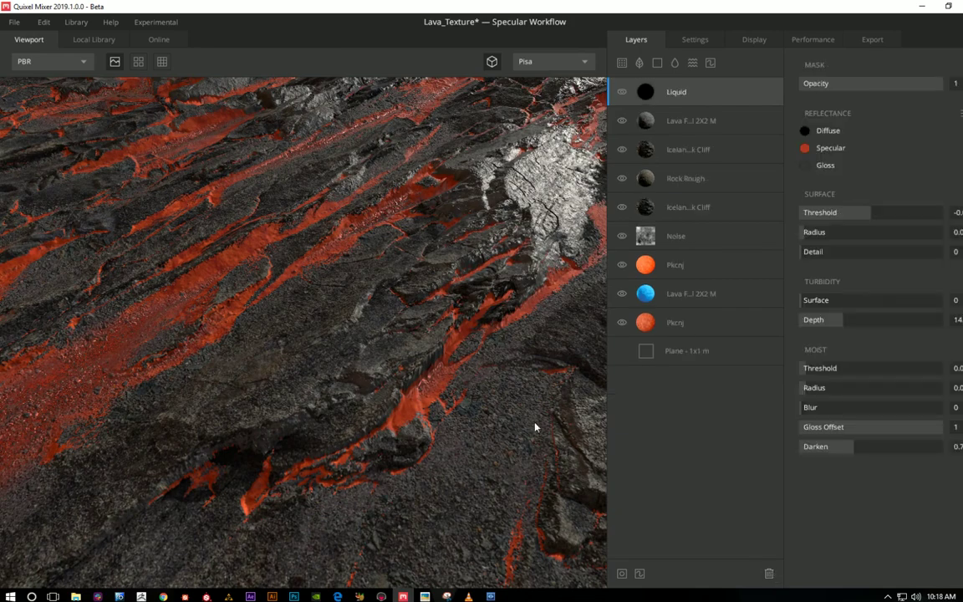
drag(535, 422, 593, 316)
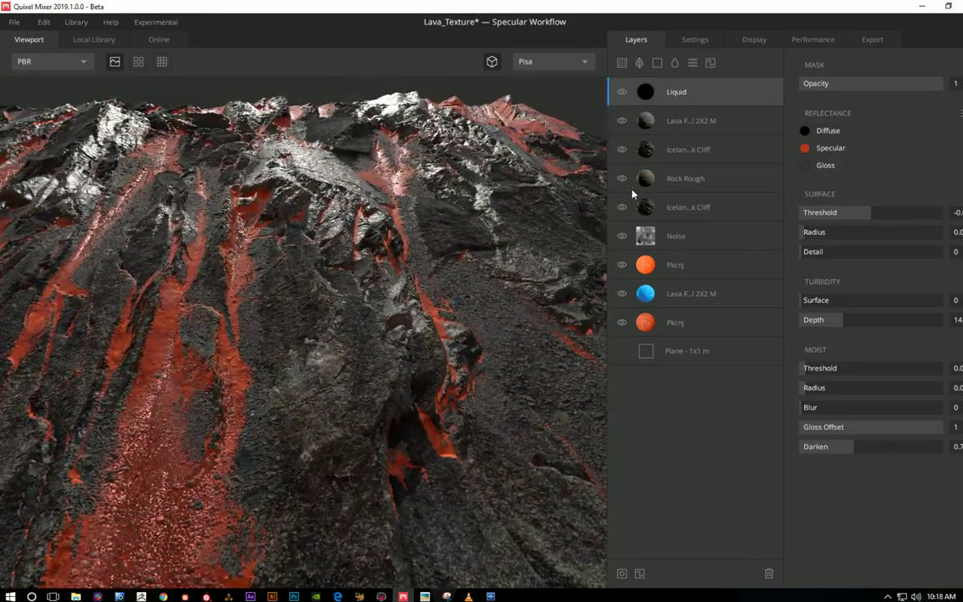
Step: Select the lava surface layer and inspect the red streaks through the dark rock
click(660, 120)
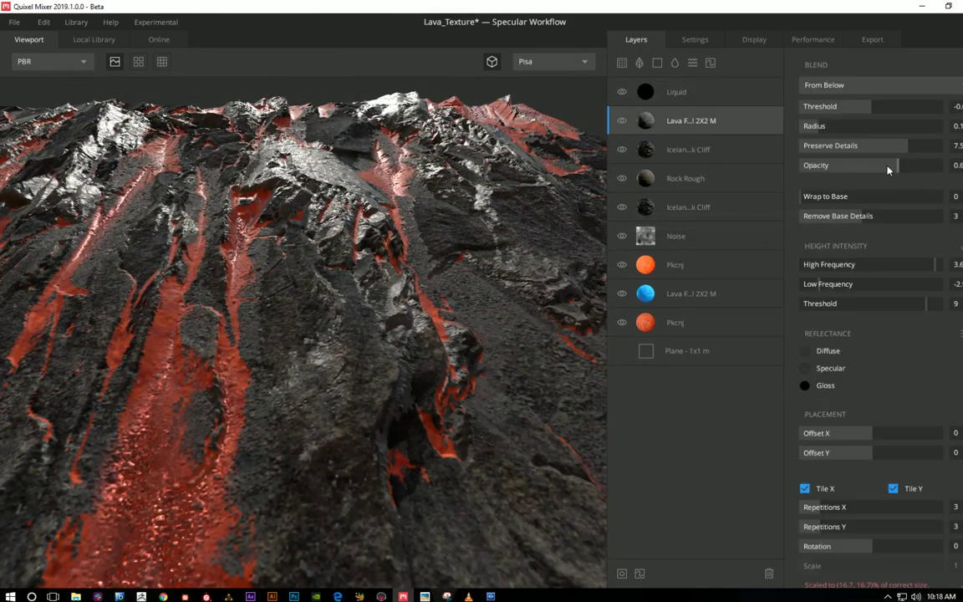
mouse_move(506, 180)
mouse_down()
mouse_move(451, 259)
mouse_move(526, 211)
mouse_move(462, 210)
mouse_move(558, 279)
mouse_move(169, 208)
mouse_move(376, 290)
mouse_move(415, 286)
mouse_move(239, 257)
mouse_move(265, 254)
mouse_up()
mouse_move(409, 247)
mouse_down()
mouse_move(268, 232)
mouse_move(301, 254)
mouse_move(343, 232)
mouse_move(424, 301)
mouse_move(580, 258)
mouse_move(333, 294)
mouse_move(208, 281)
mouse_move(294, 233)
mouse_move(260, 301)
mouse_move(337, 254)
mouse_move(406, 258)
mouse_move(350, 283)
mouse_move(143, 245)
mouse_move(617, 322)
mouse_move(625, 357)
mouse_move(402, 308)
mouse_move(603, 336)
mouse_move(543, 299)
mouse_up()
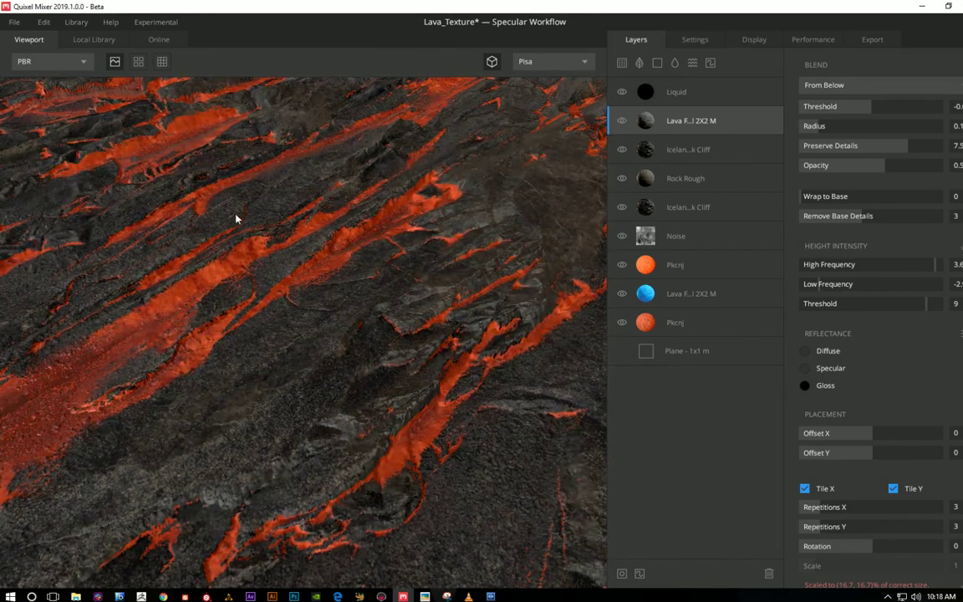